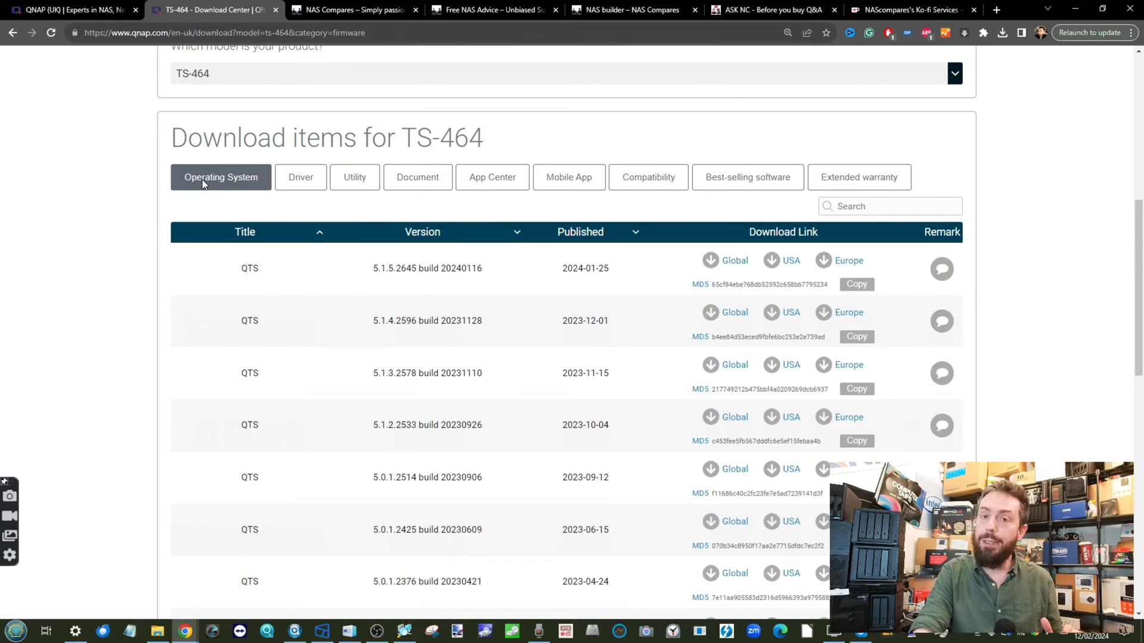
Display the utility downloads for the TS-464 and look over the Qsync and Qfinder Pro entries
left_click_drag(258, 266, 252, 269)
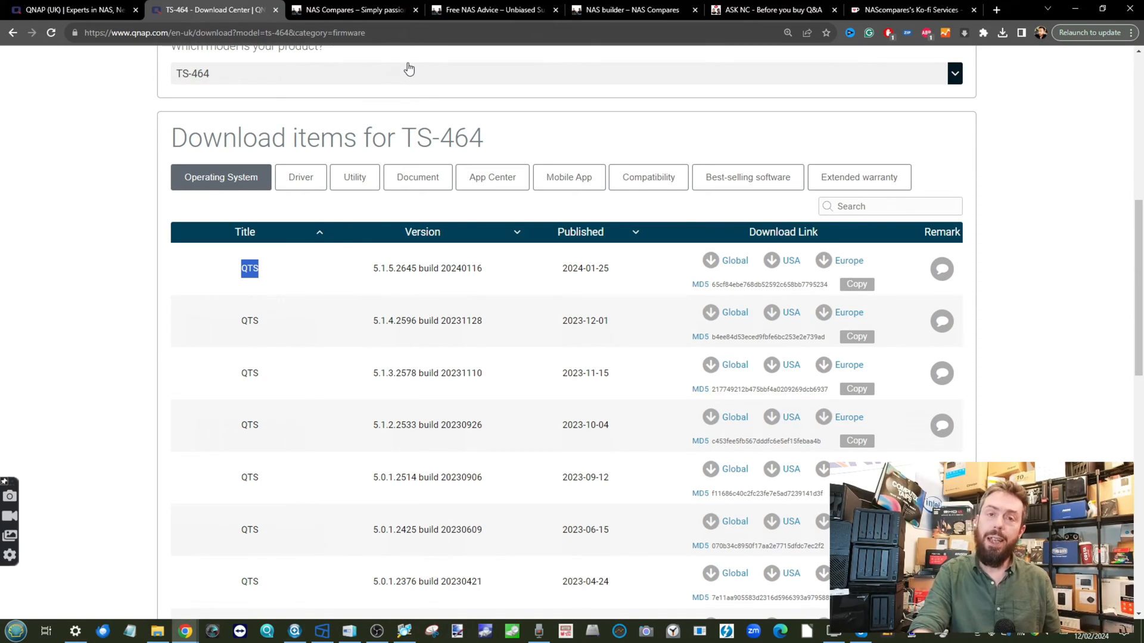
left_click(367, 188)
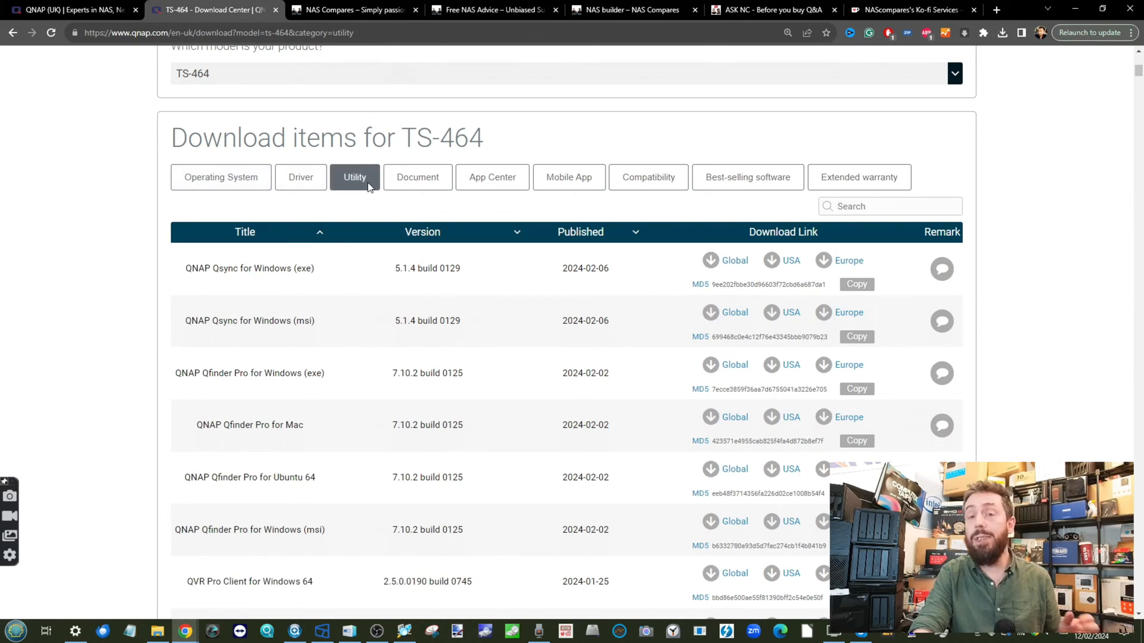
scroll(247, 297, "down", 2)
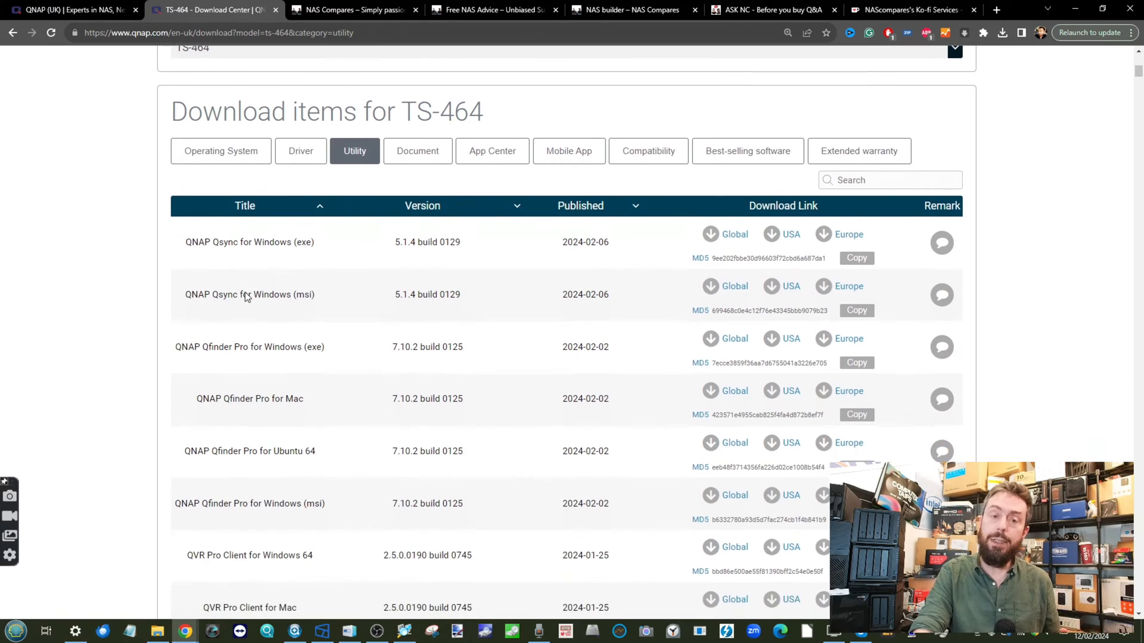
left_click_drag(226, 307, 270, 303)
left_click(304, 303)
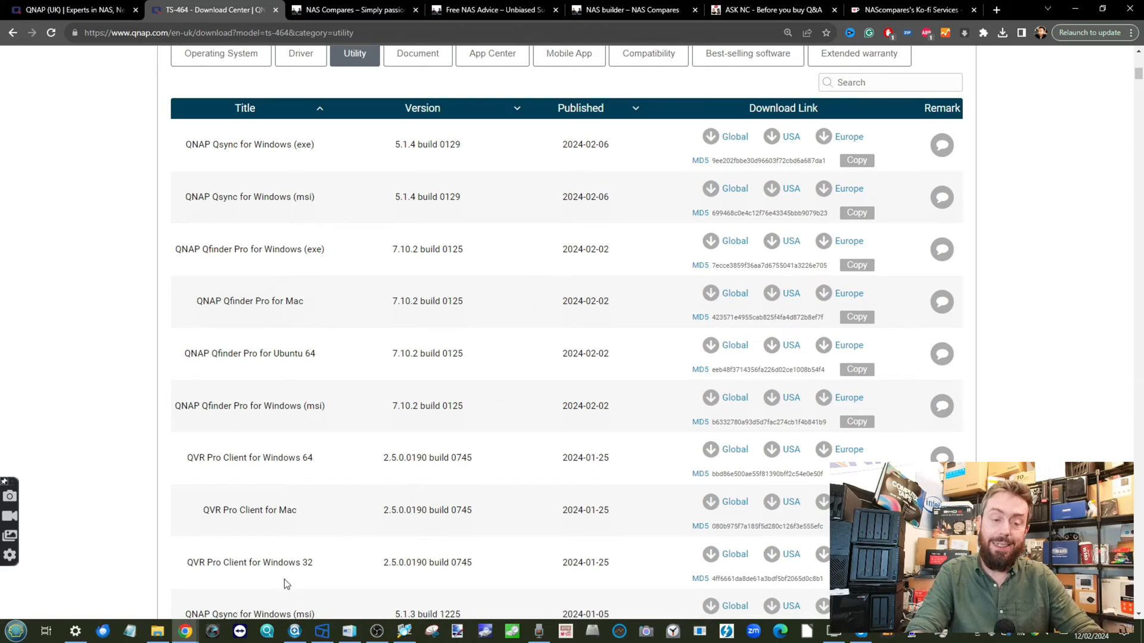
Switch to Qfinder Pro and view the setup prompt for the detected TS-264 NAS, then dismiss it without starting
left_click(267, 631)
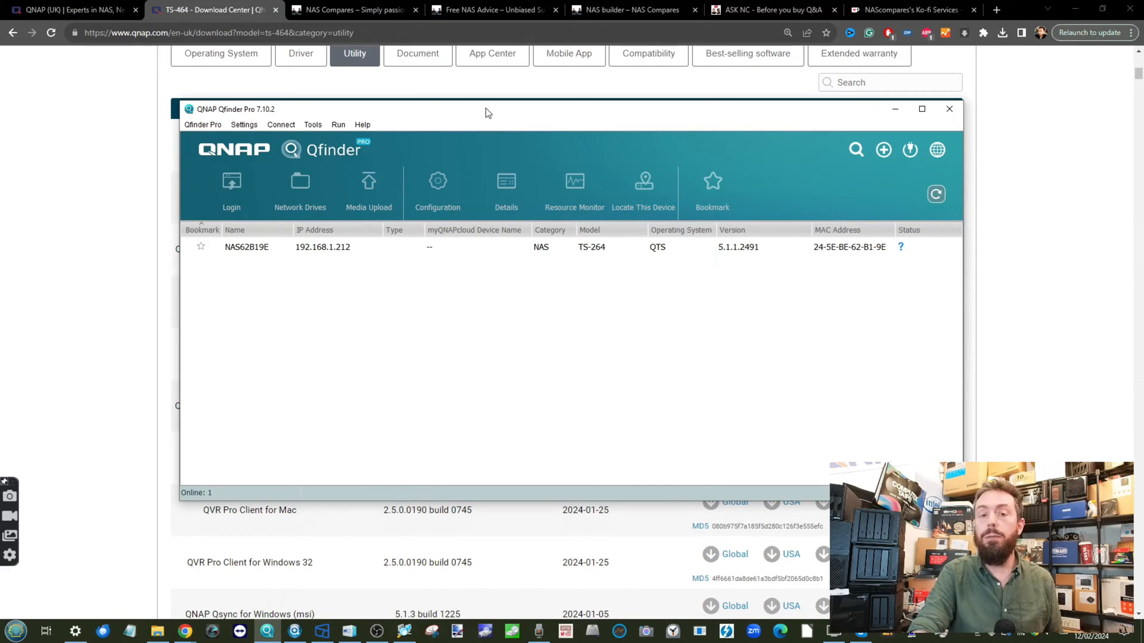
left_click_drag(486, 109, 477, 130)
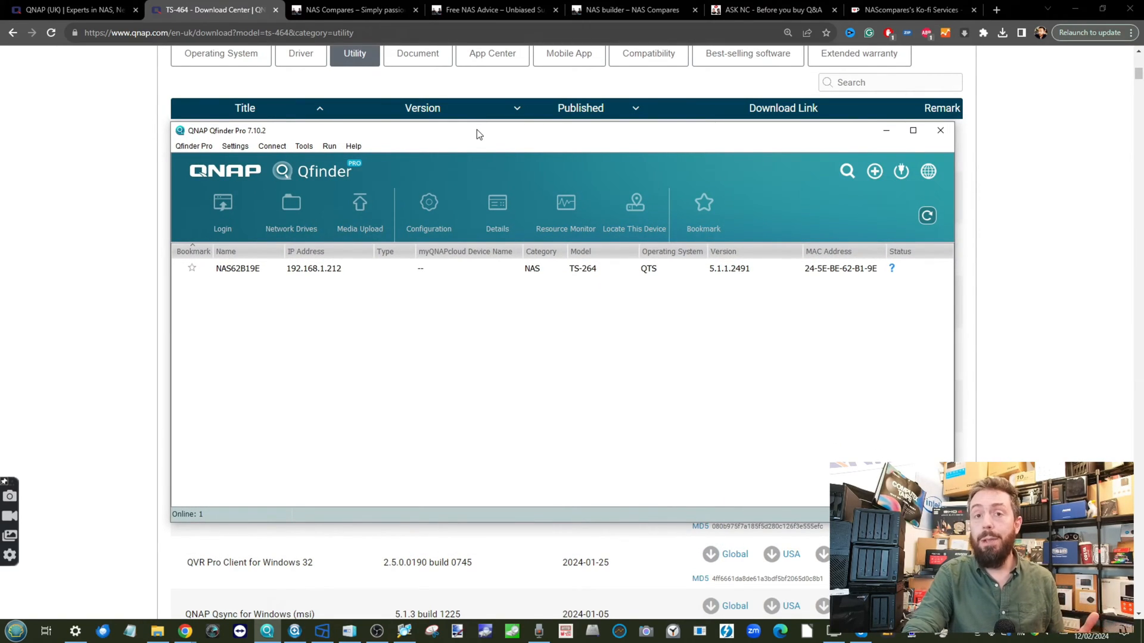
double_click(434, 267)
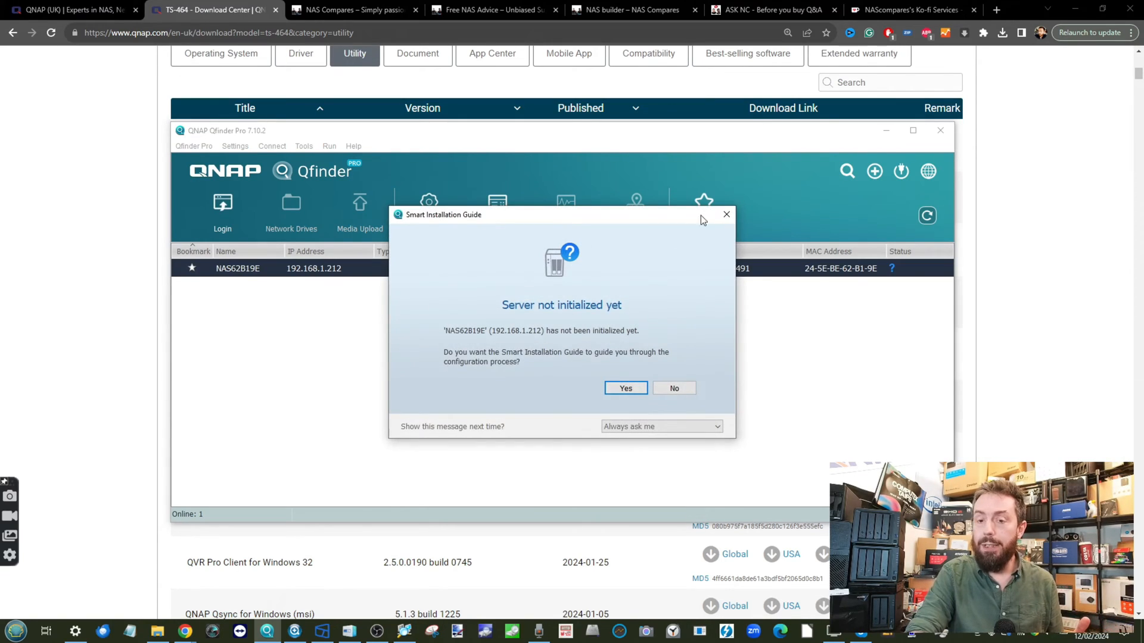
left_click(726, 214)
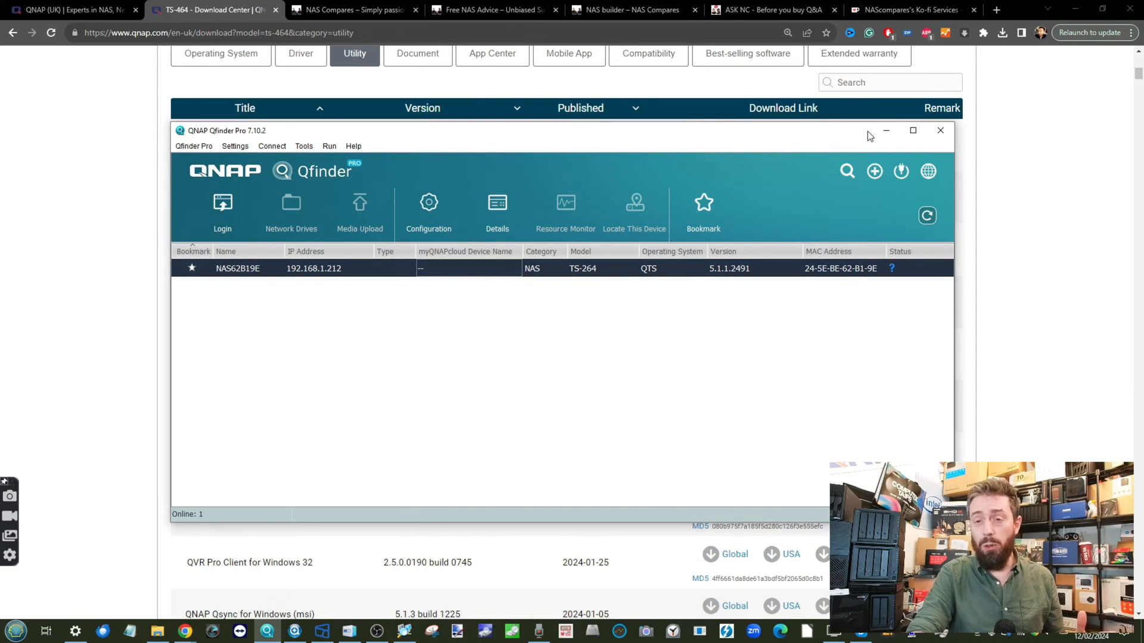
left_click(892, 129)
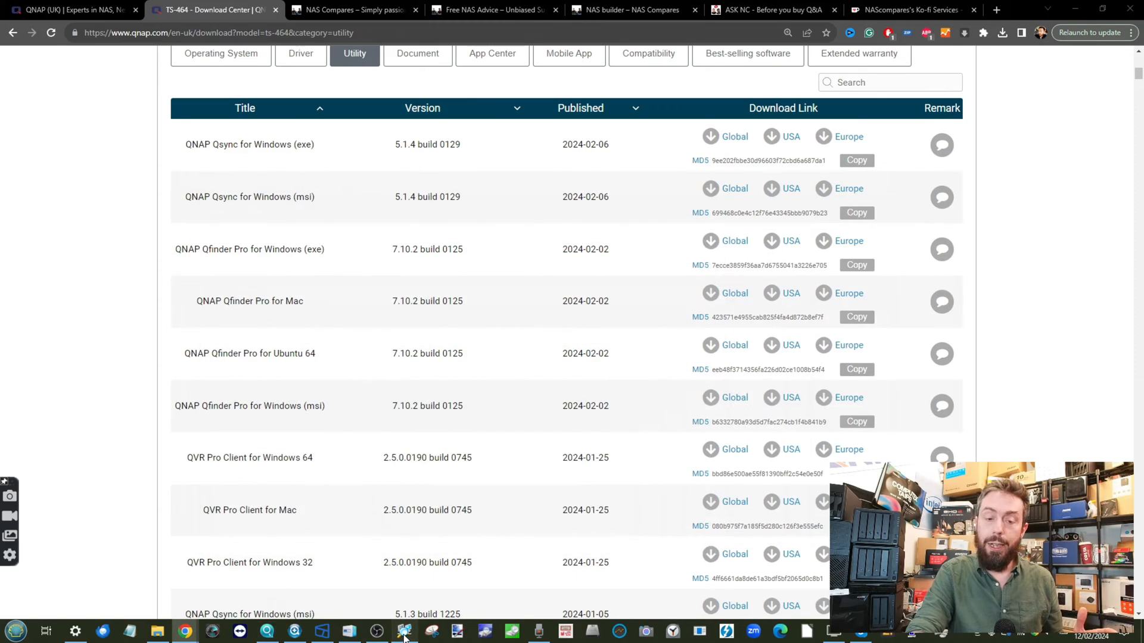
Switch to Advanced IP Scanner and look through the names, IP addresses and manufacturers of the devices on the network
left_click(405, 631)
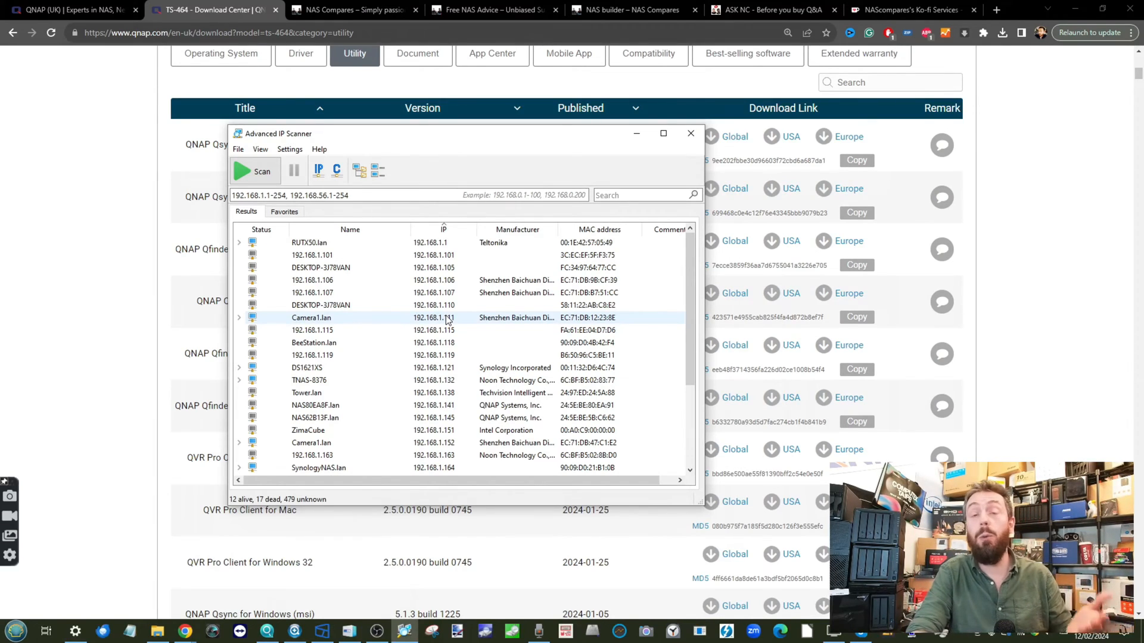
scroll(385, 248, "down", 3)
scroll(384, 248, "down", 3)
scroll(385, 248, "up", 3)
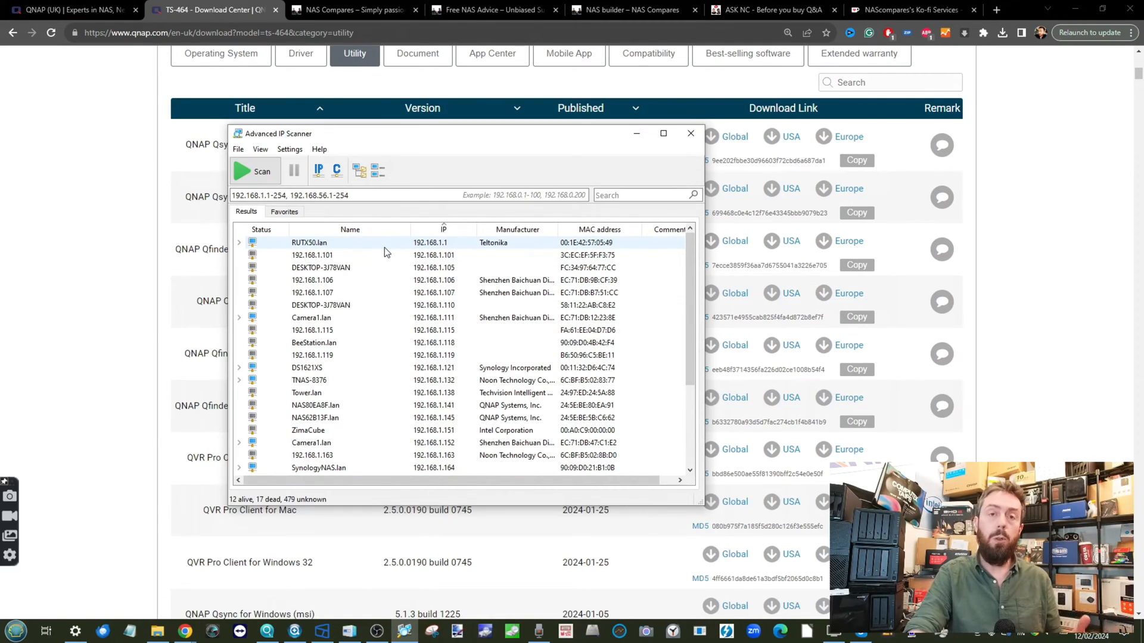
scroll(388, 288, "down", 5)
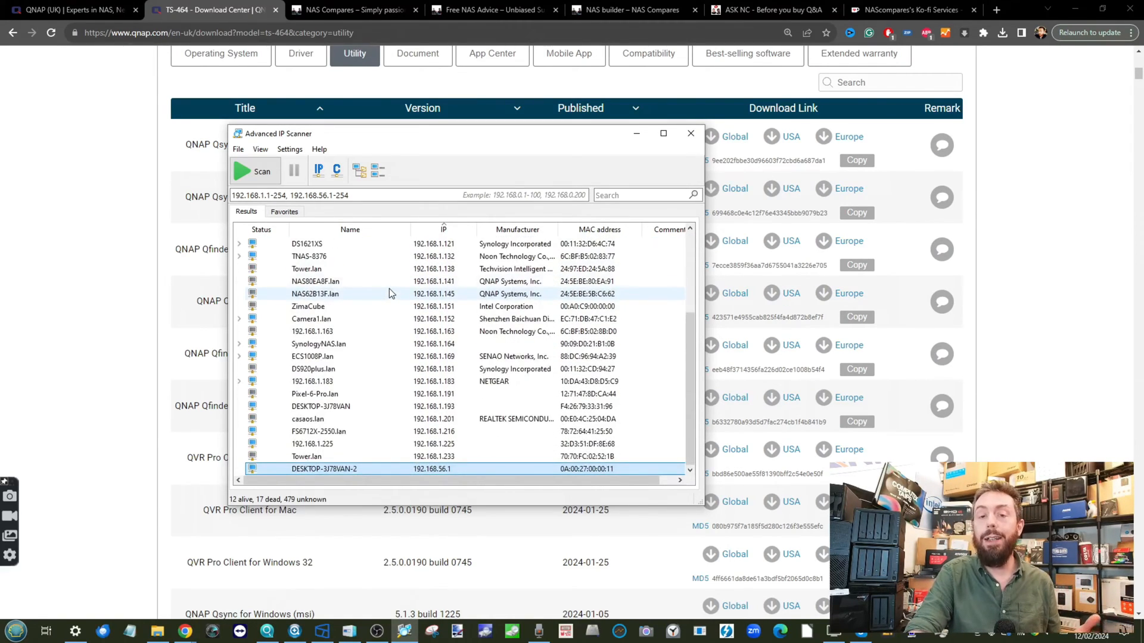
left_click(636, 135)
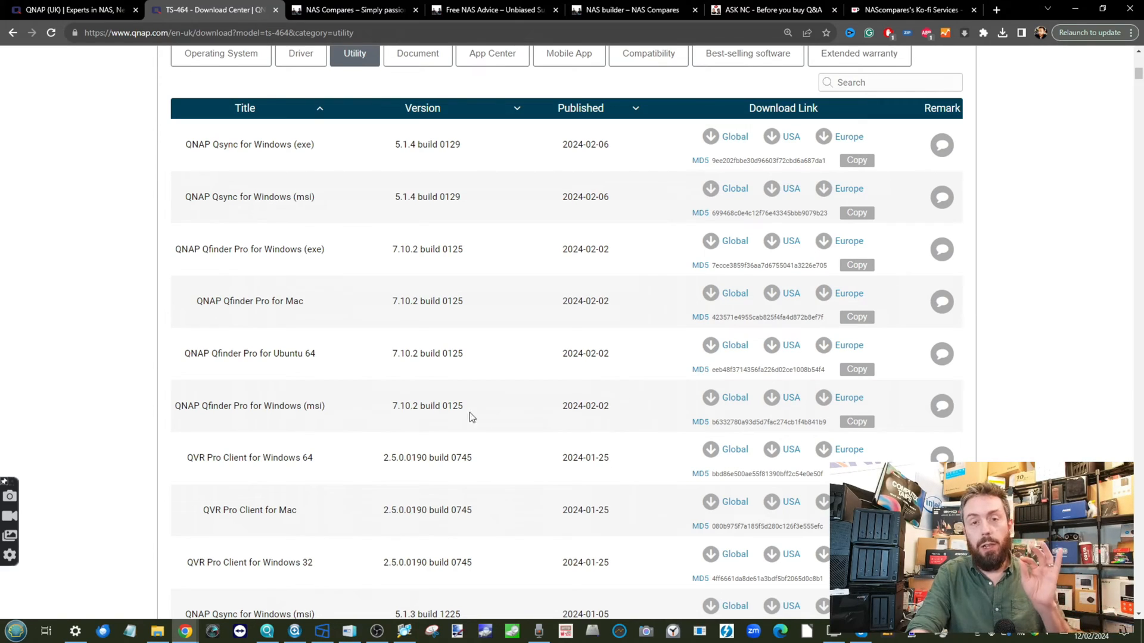
Switch back to Qfinder Pro, open the TS-264's setup page in the browser and dismiss the warranty notice
left_click(267, 631)
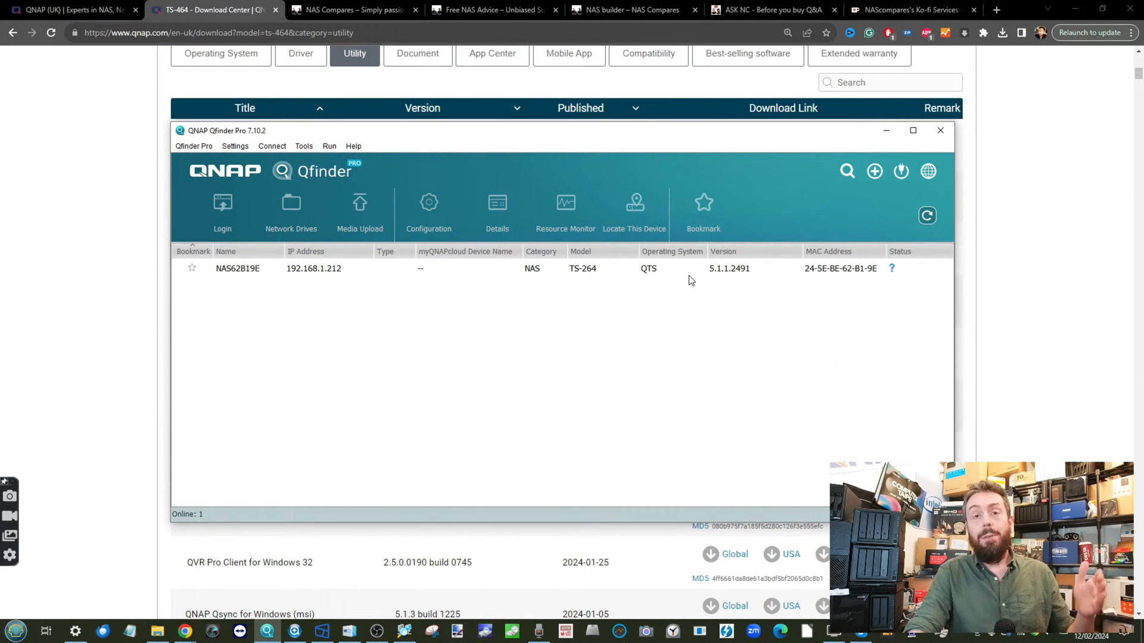
left_click(341, 268)
double_click(377, 265)
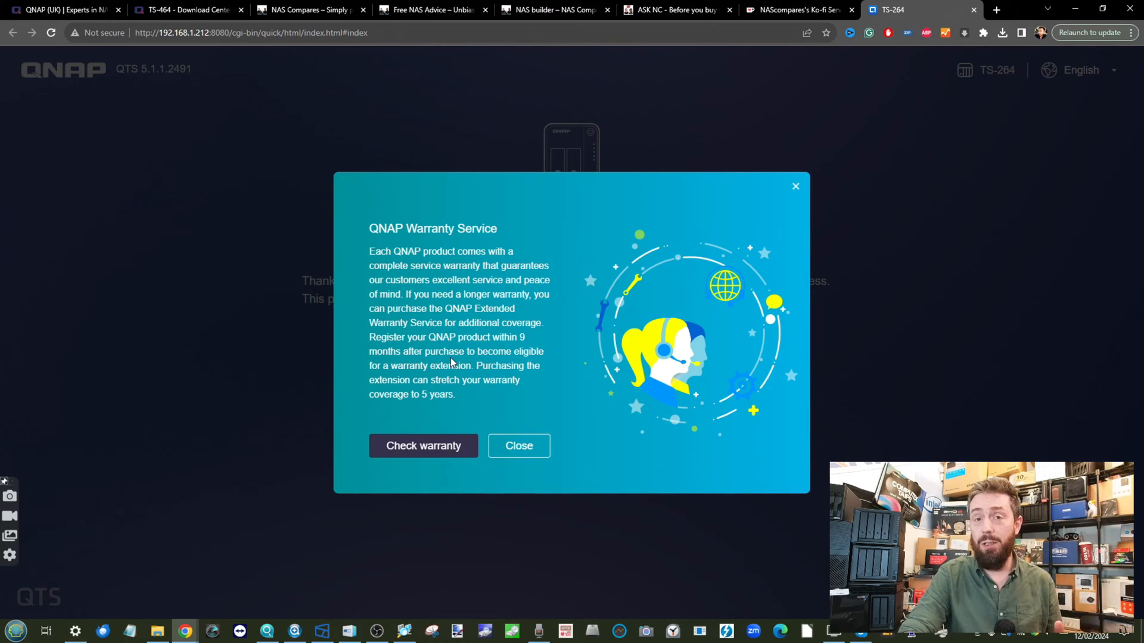
left_click(523, 450)
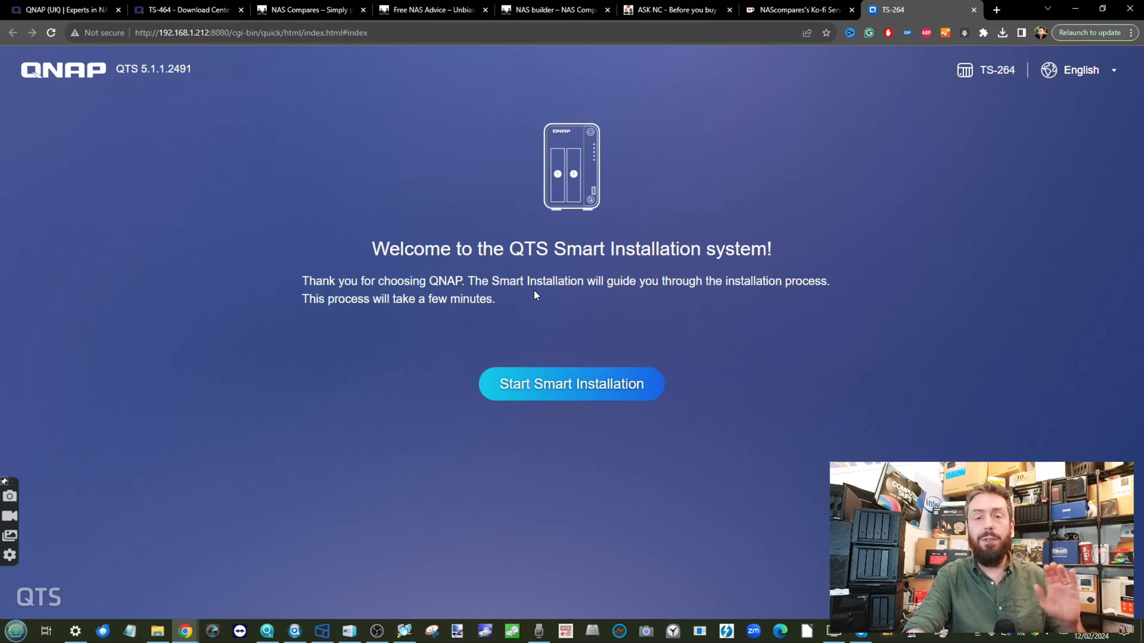
Start the Smart Installation and accept the QNAP Software Terms of Use
left_click(553, 393)
left_click(325, 408)
scroll(681, 314, "down", 15)
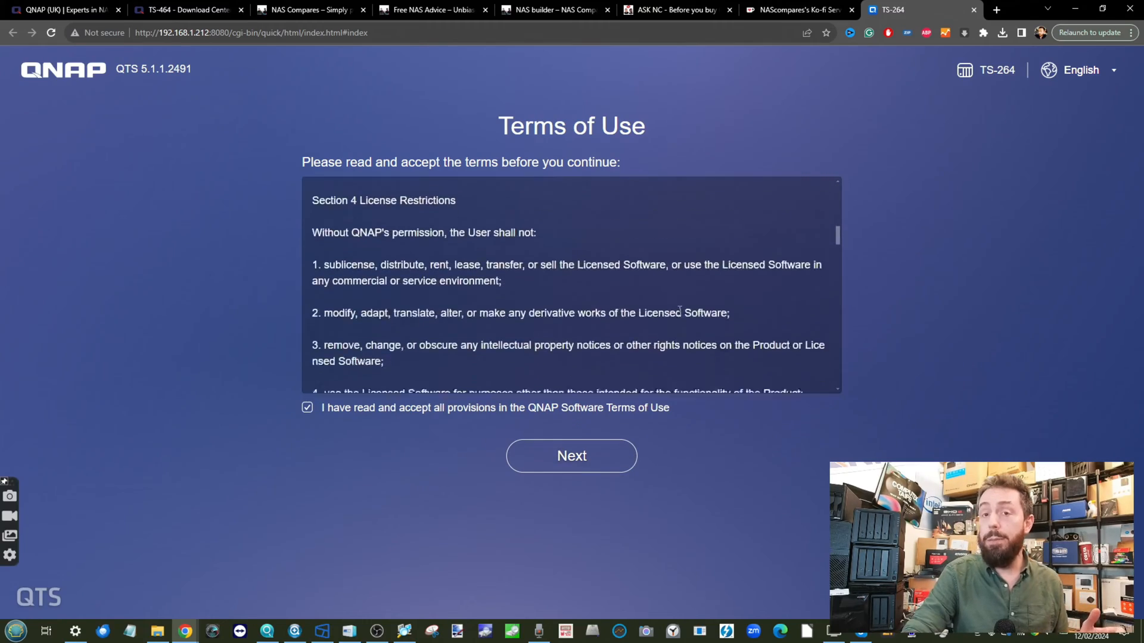
scroll(681, 315, "down", 10)
left_click(584, 460)
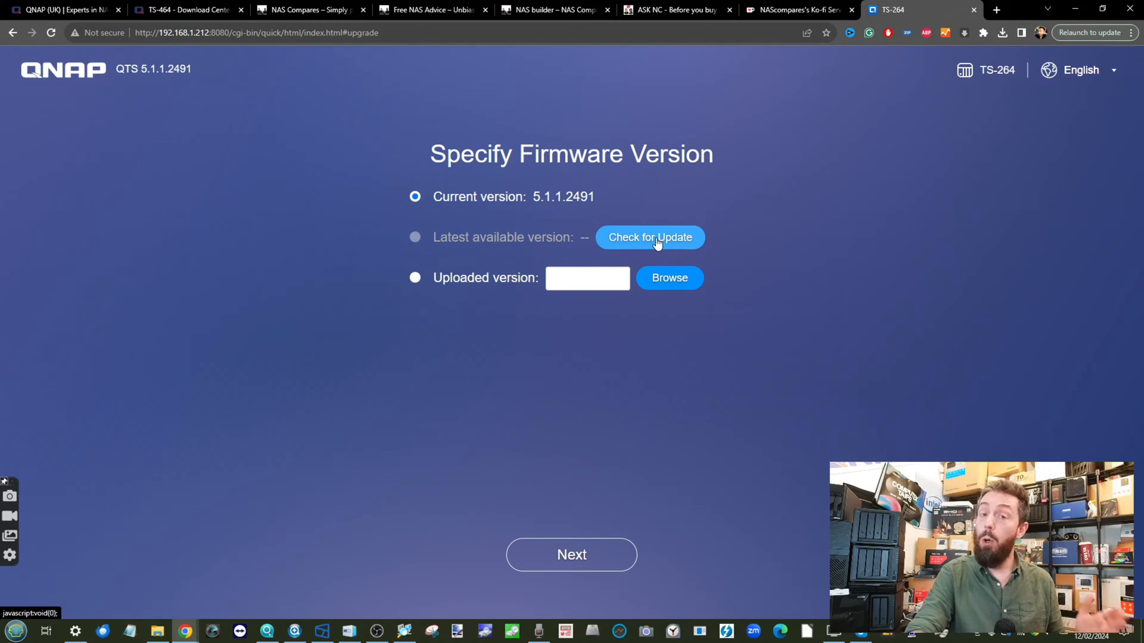
Update the NAS firmware using the uploaded version option with the downloaded file TS-X64_20240116-5.1.5.2645
left_click(185, 9)
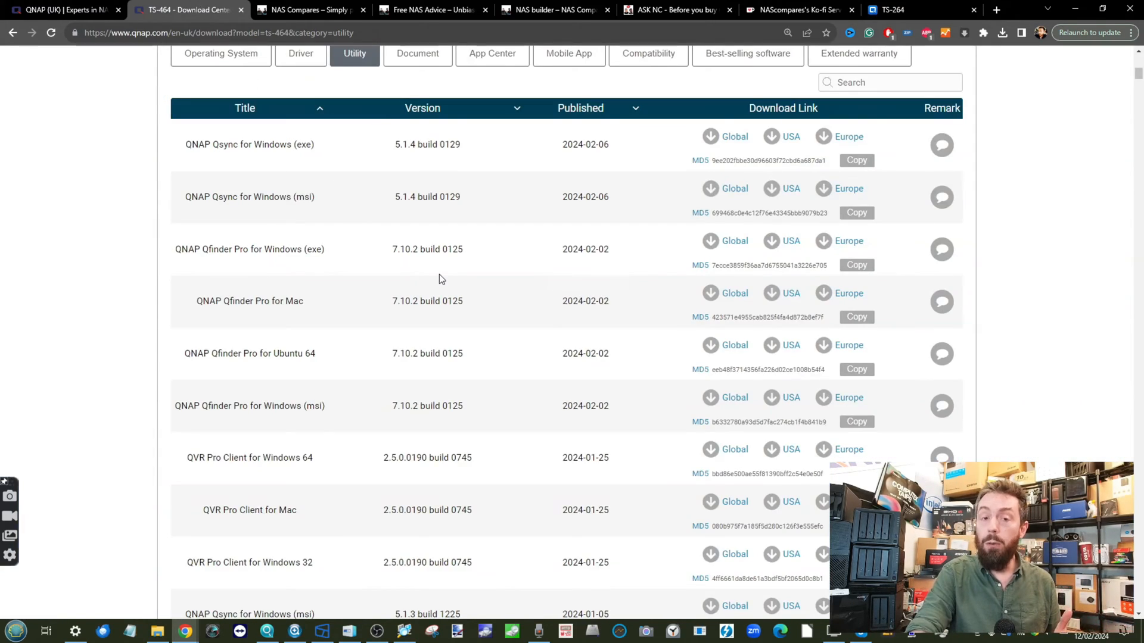
left_click(894, 10)
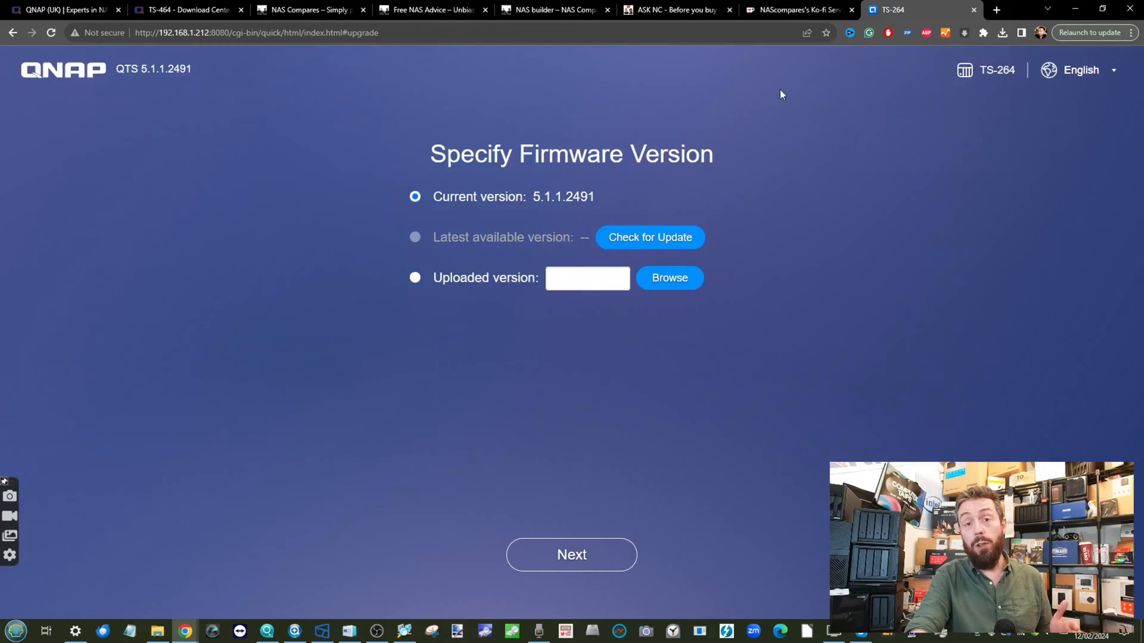
left_click(416, 278)
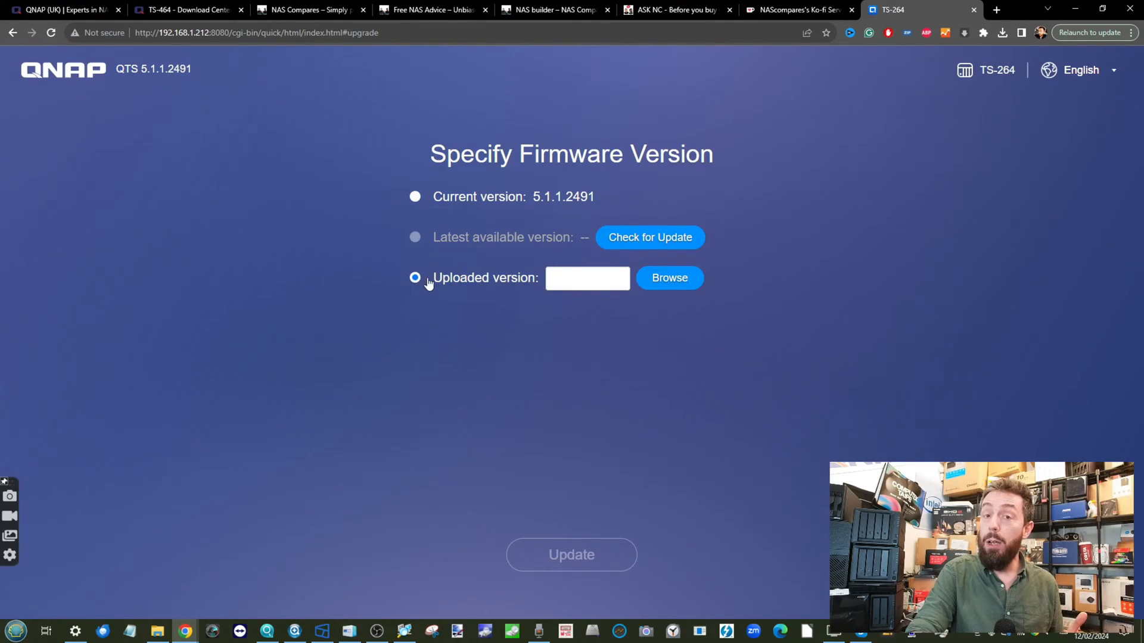
left_click(683, 284)
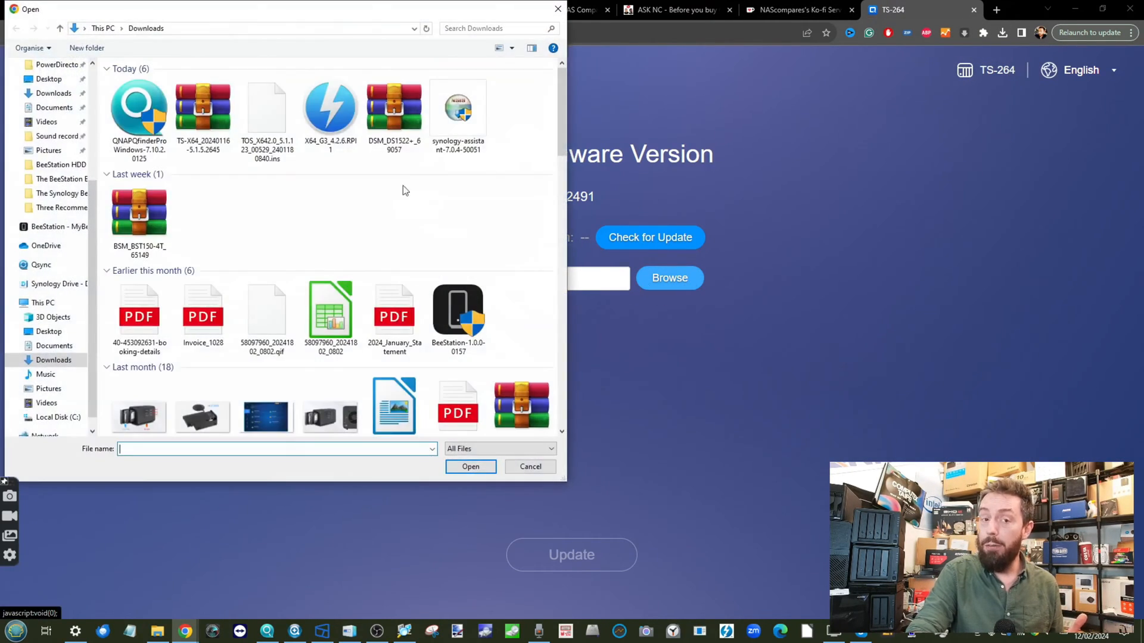
left_click(203, 113)
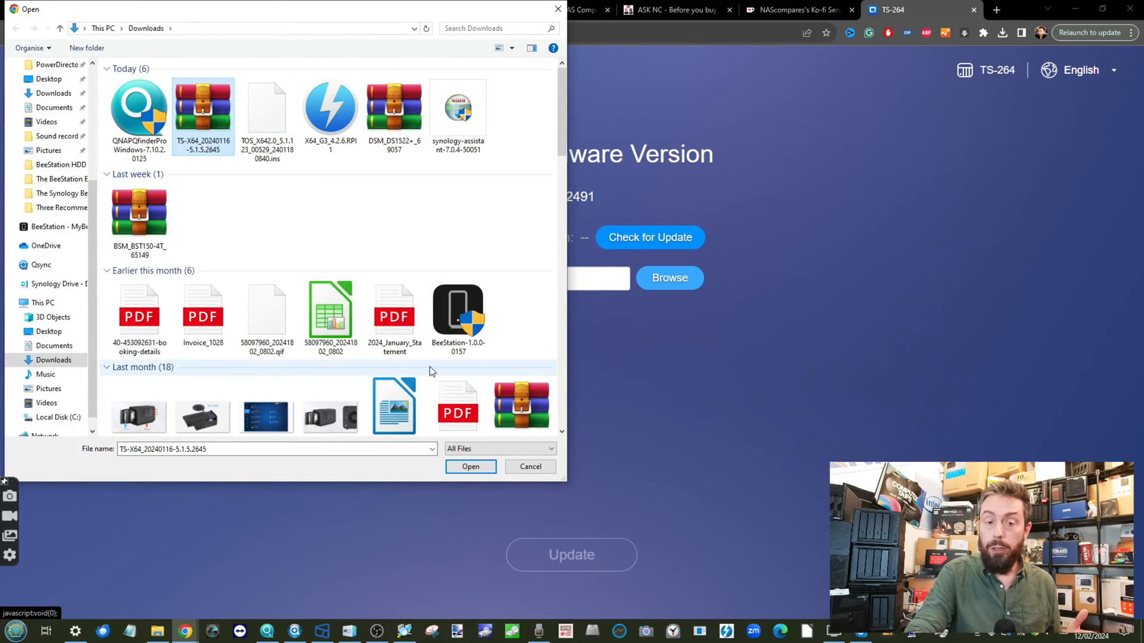
left_click(471, 468)
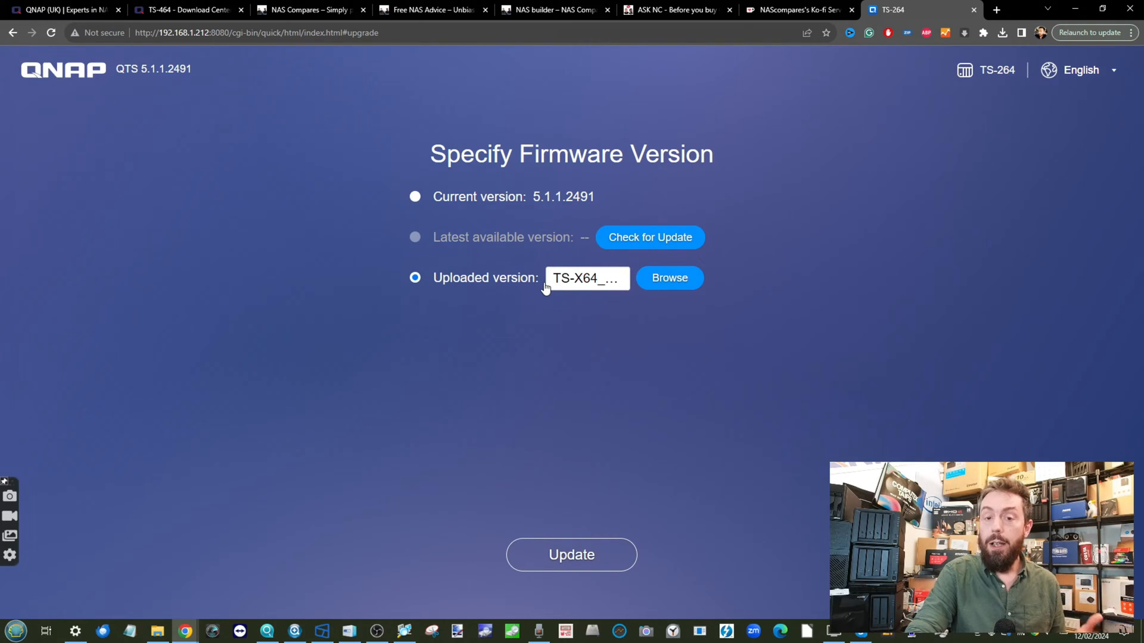
left_click(415, 198)
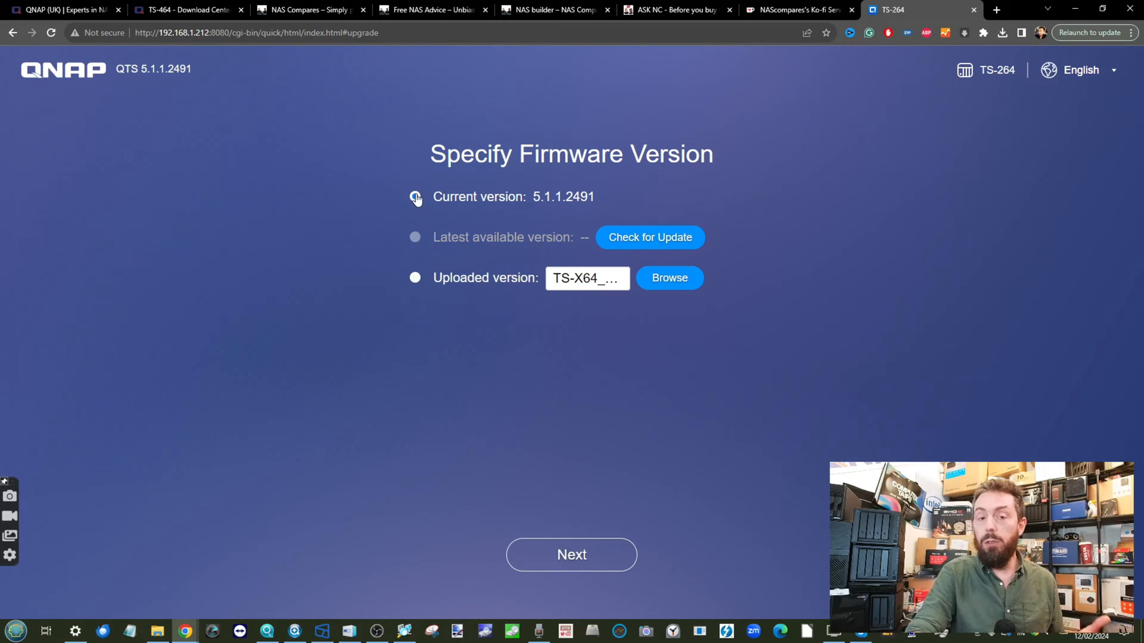
left_click(508, 283)
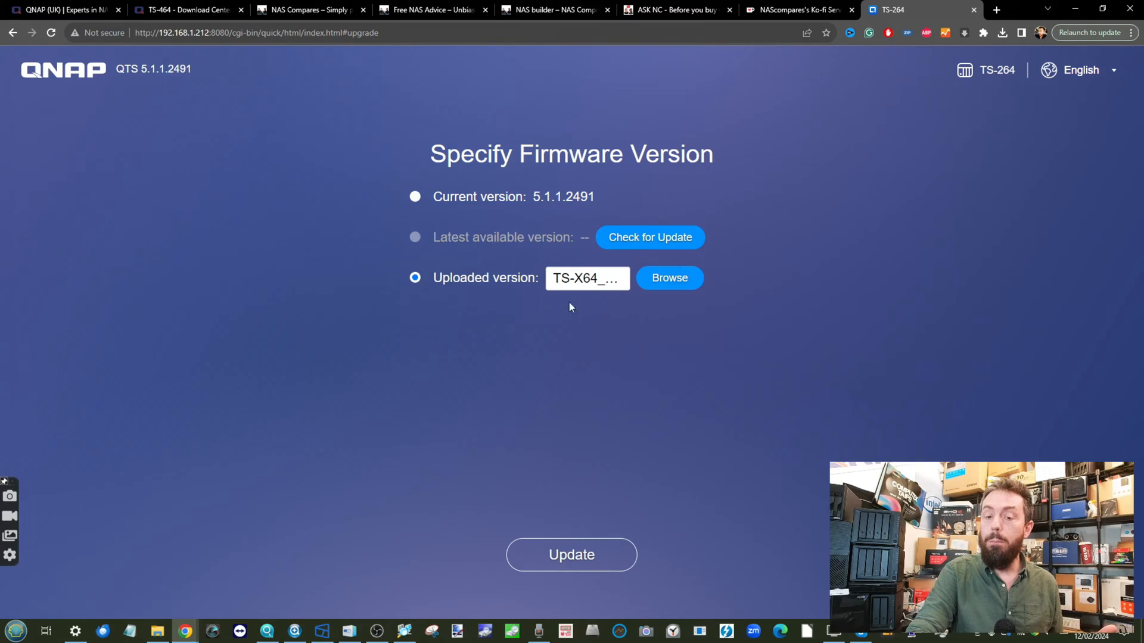
left_click(559, 555)
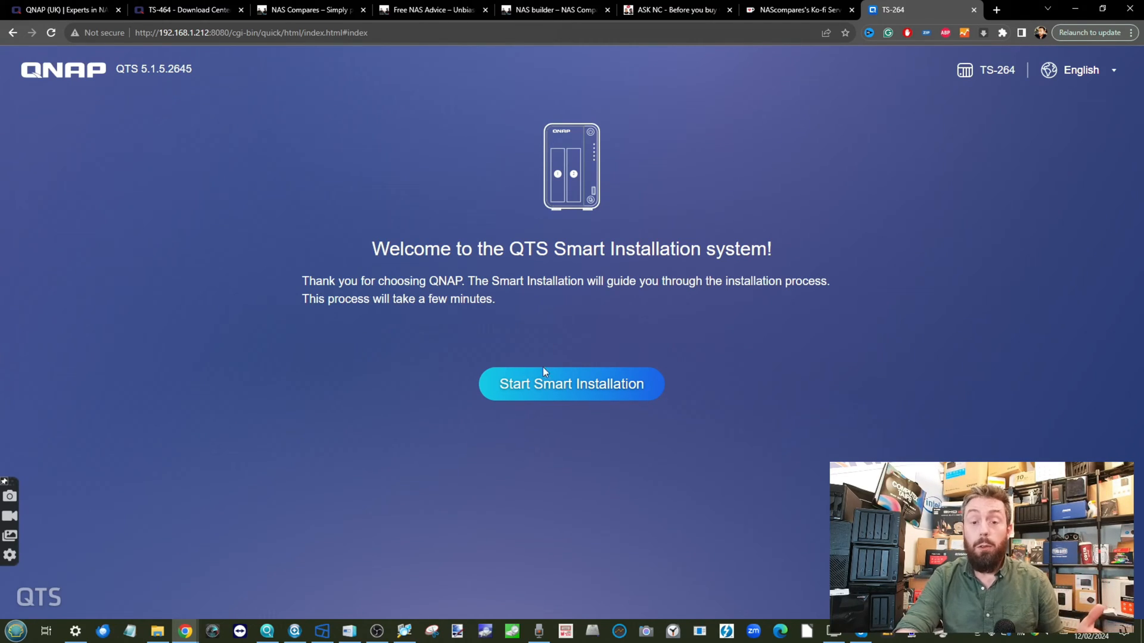
Start the Smart Installation again, accept the terms of use and continue with the current firmware version 5.1.5.2645
left_click(560, 382)
left_click(496, 409)
left_click(572, 456)
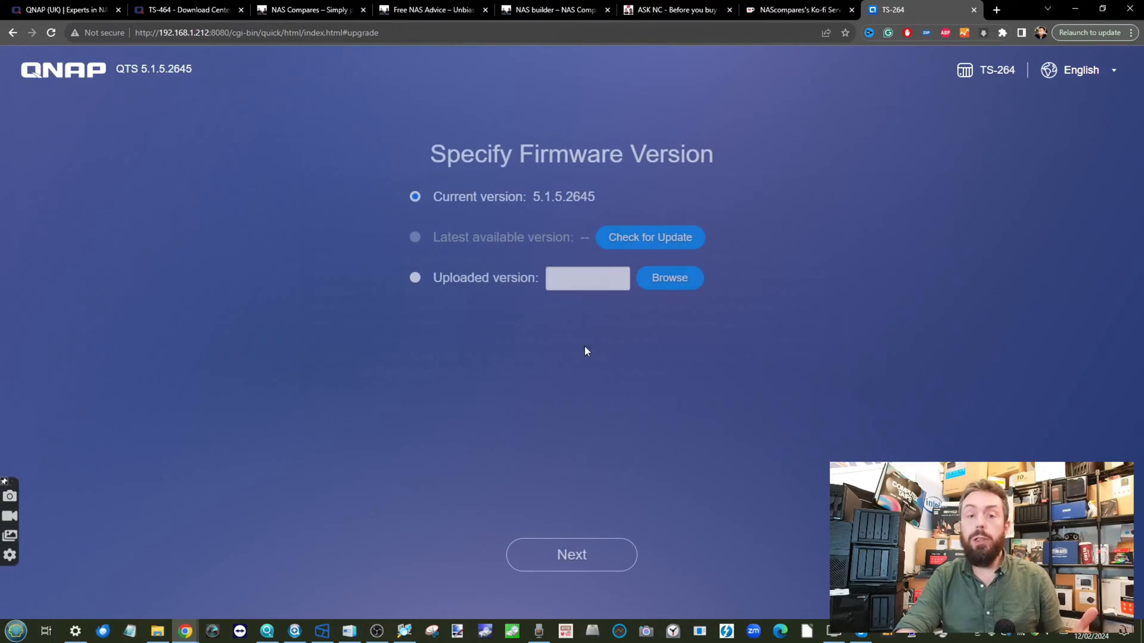
scroll(491, 199, "up", 5)
scroll(491, 203, "down", 5)
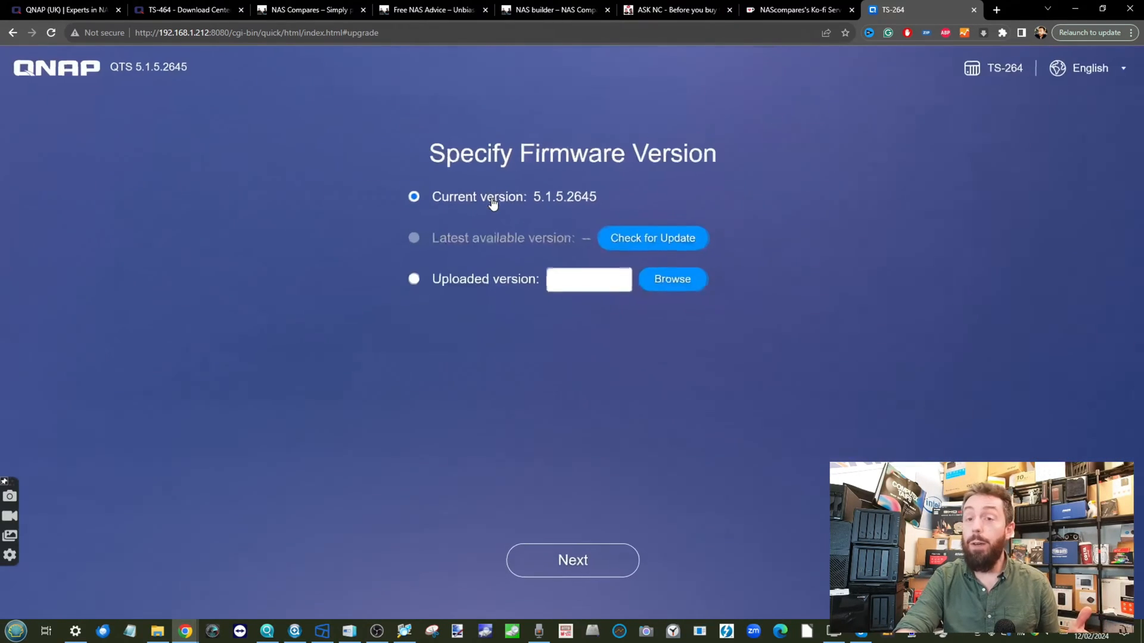
left_click(566, 555)
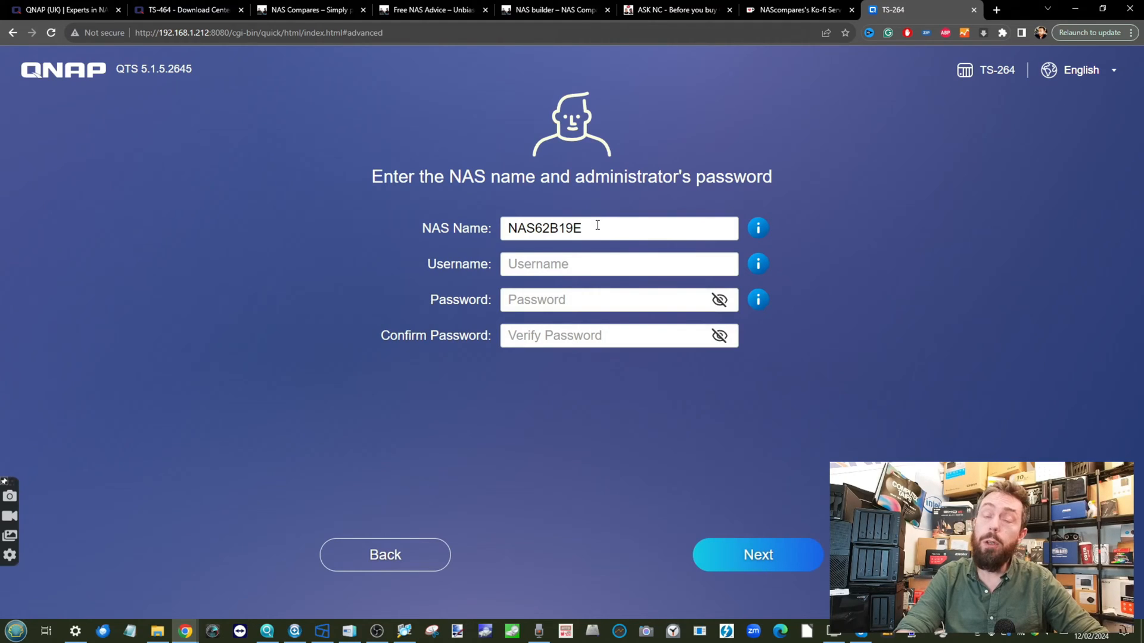
Set the administrator username to Adm1n, then enter and confirm the administrator password
left_click(574, 265)
type("Adm1n")
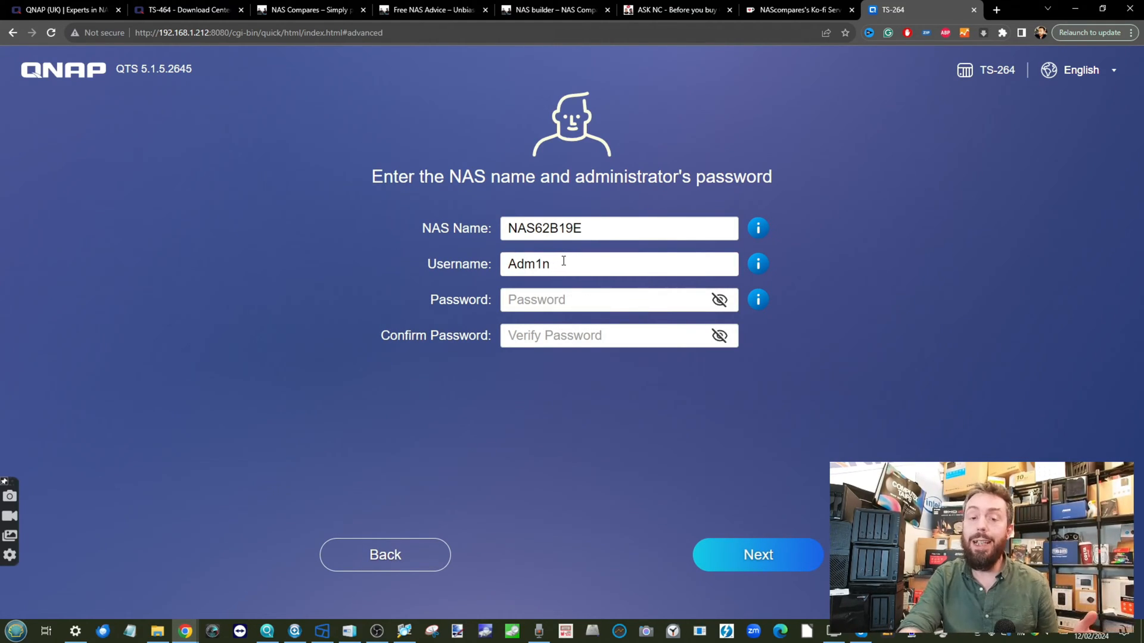
double_click(545, 265)
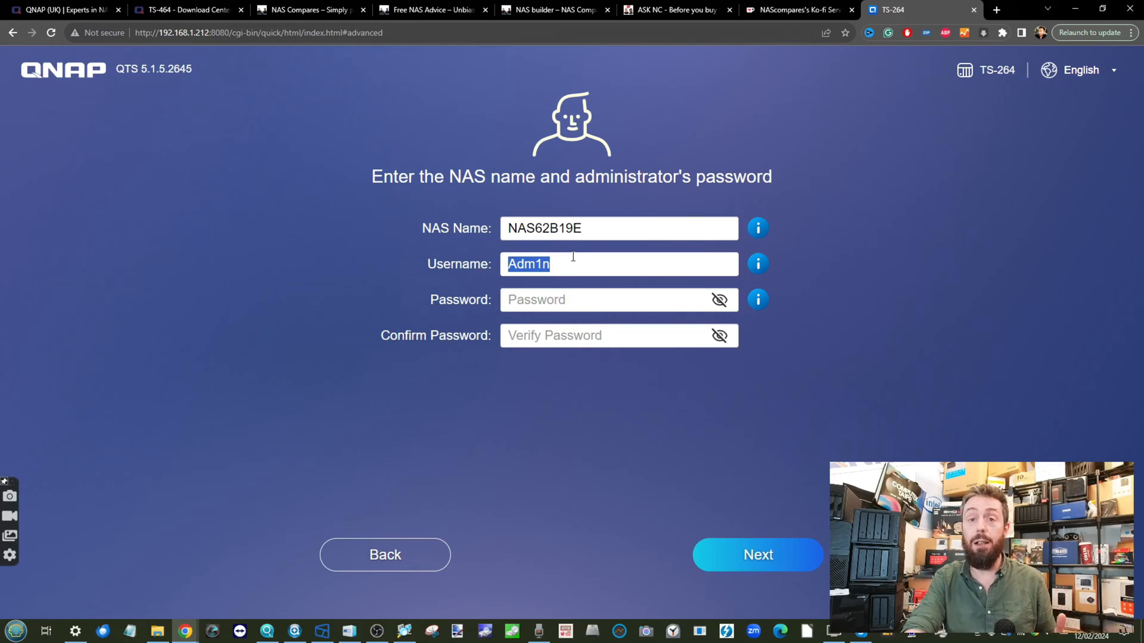
left_click(551, 302)
type("•••••••")
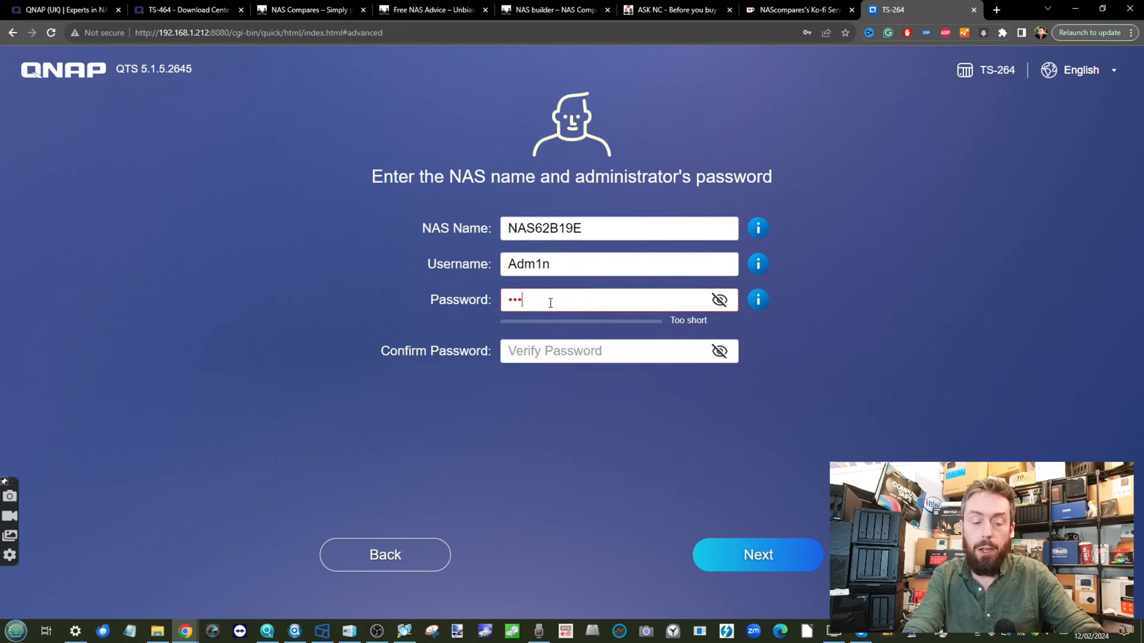
type("••")
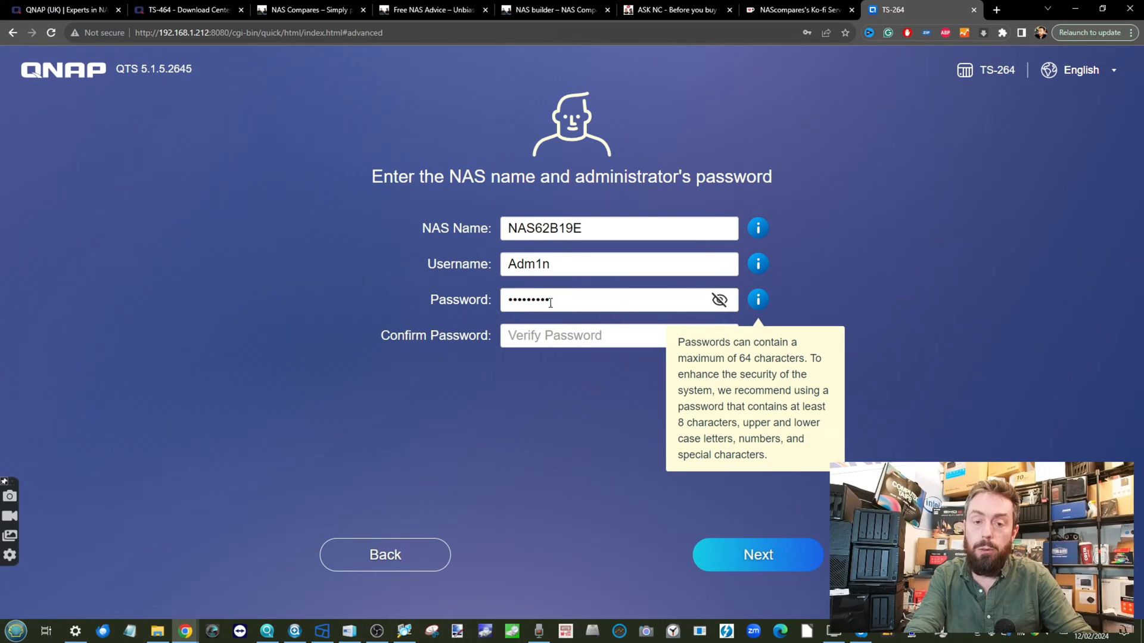
left_click(560, 336)
type("•••••••••")
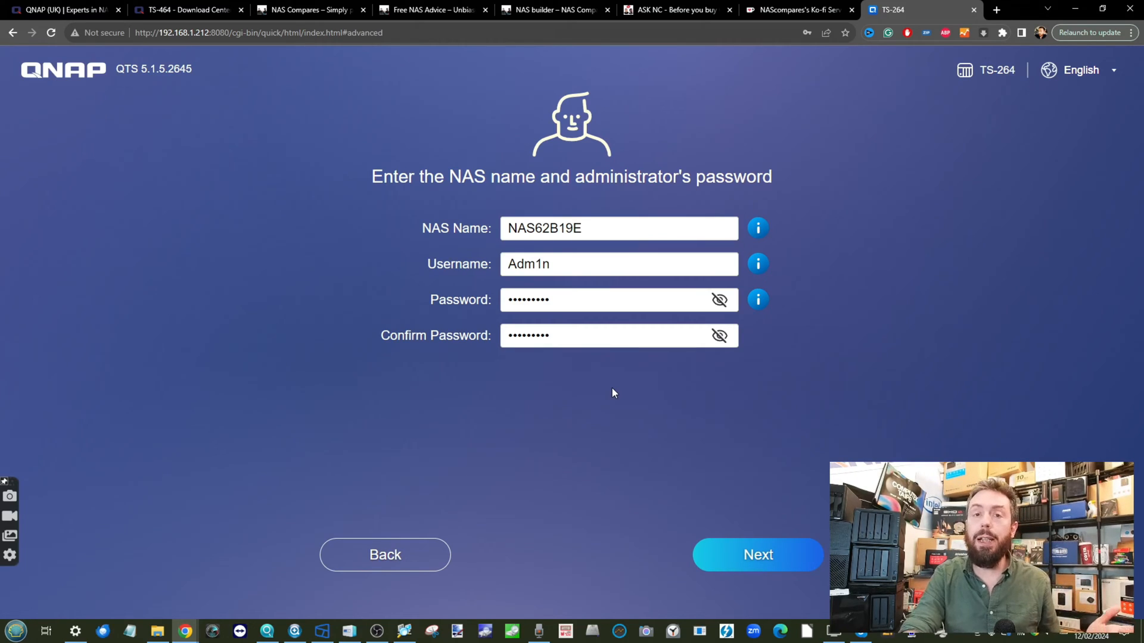
Submit the administrator account details, dismiss the browser's password warning and accept the GMT time zone with synchronization from pool.ntp.org
left_click(758, 573)
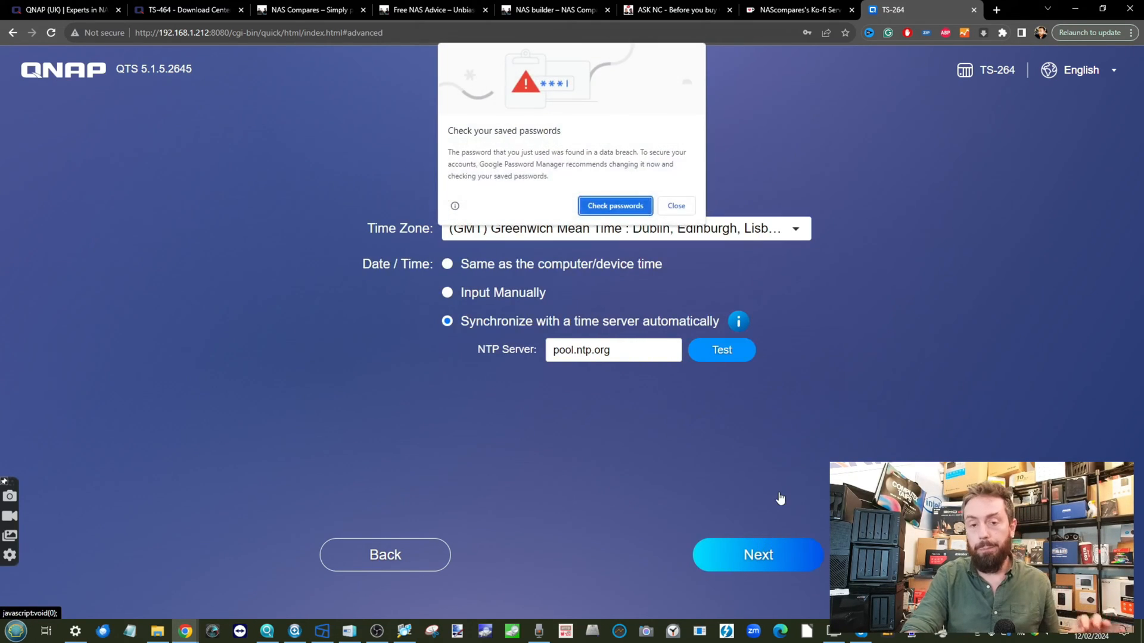
left_click(677, 208)
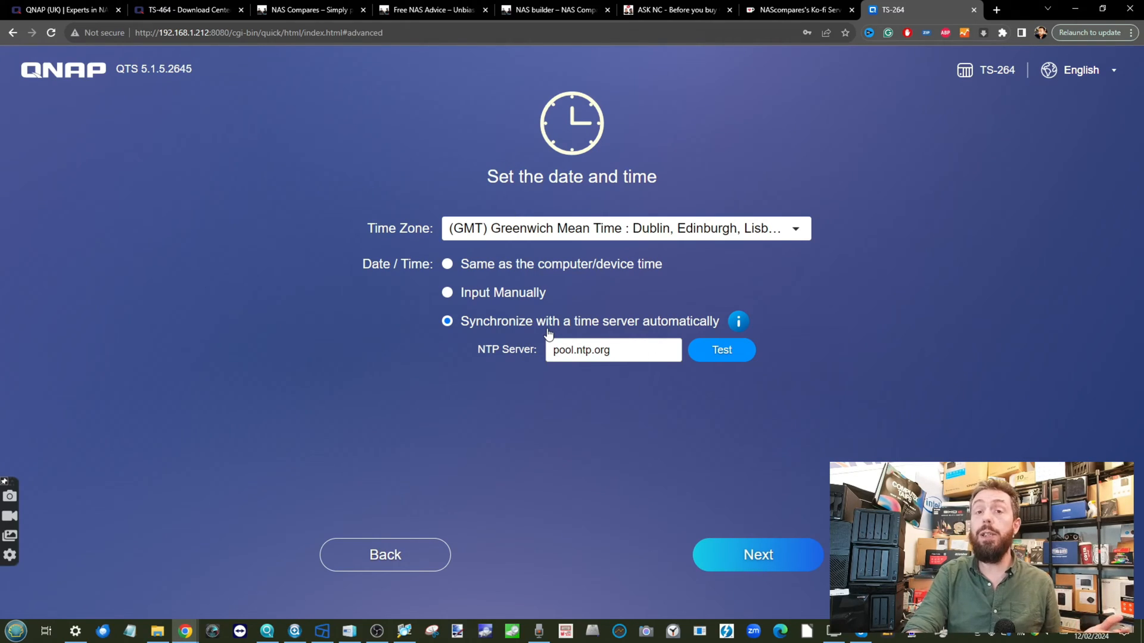
left_click(760, 560)
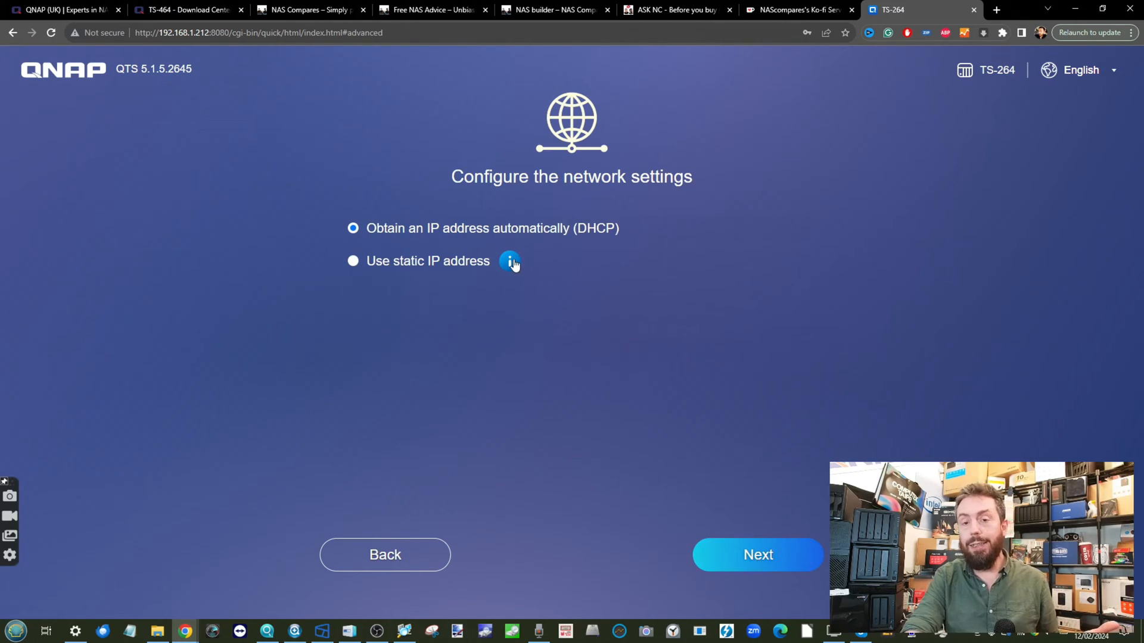
Switch the network settings to a static IP address to examine its fields, and return to obtaining an address automatically (DHCP)
scroll(537, 288, "up", 5)
scroll(537, 288, "up", 2)
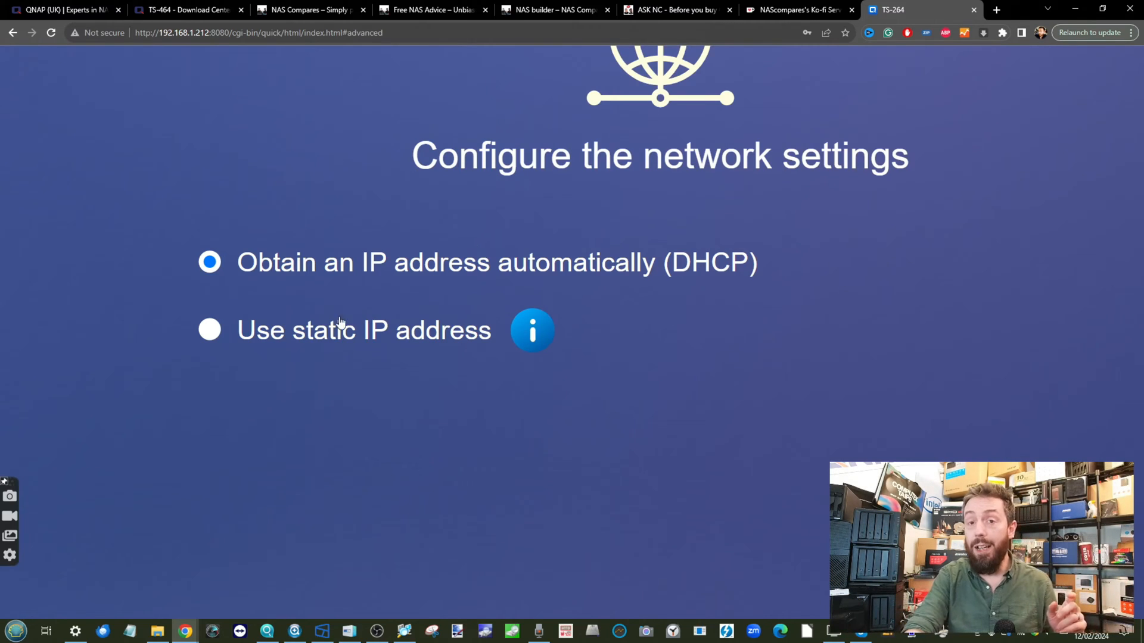
left_click(247, 337)
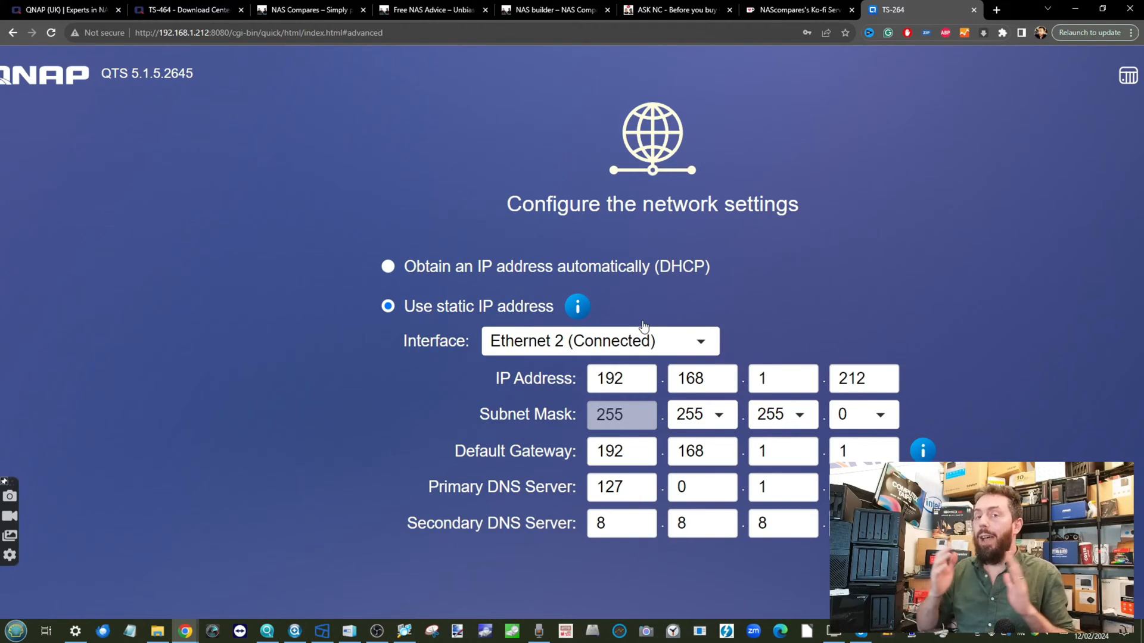
left_click(486, 267)
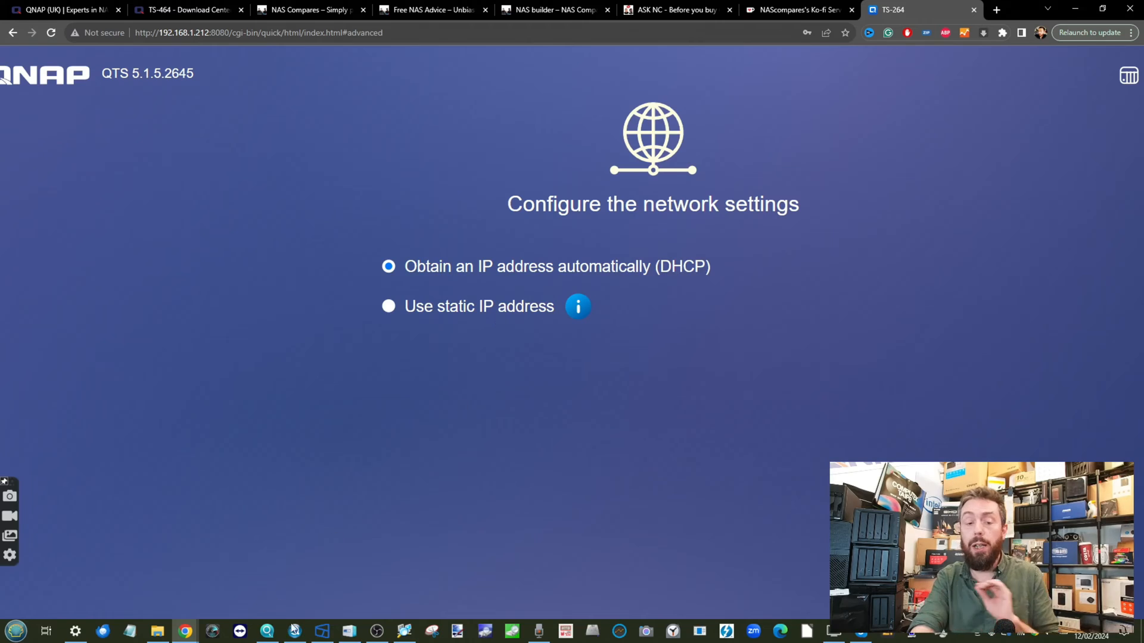
Try opening the NAS configuration from QNAP Qfinder Pro, close the extra setup page and return to the network settings in the browser
left_click(273, 637)
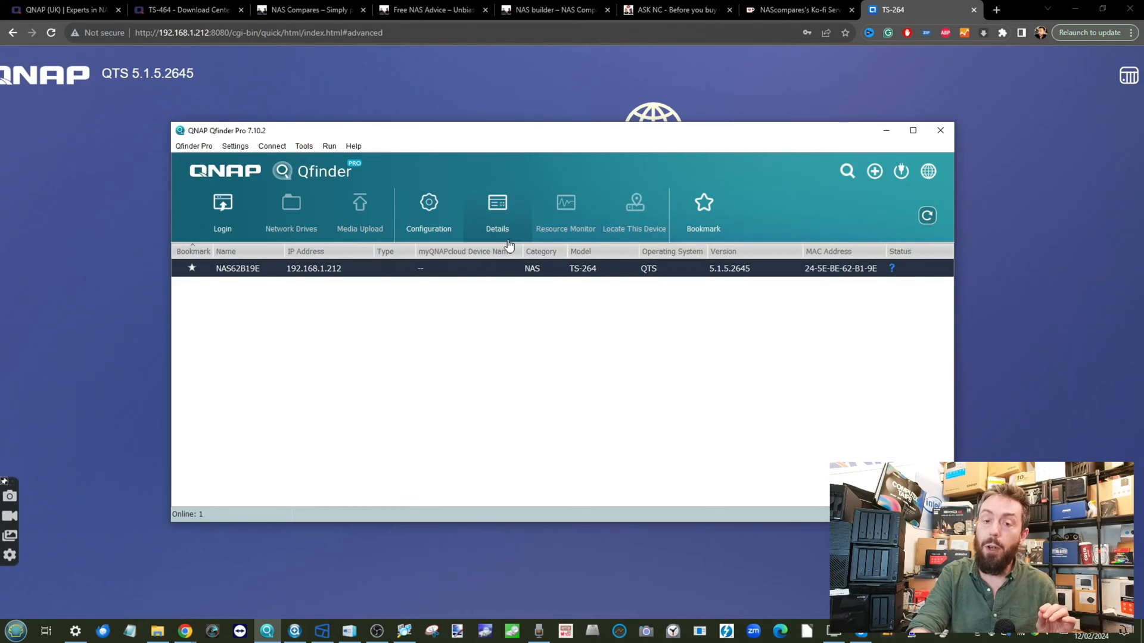
left_click(404, 216)
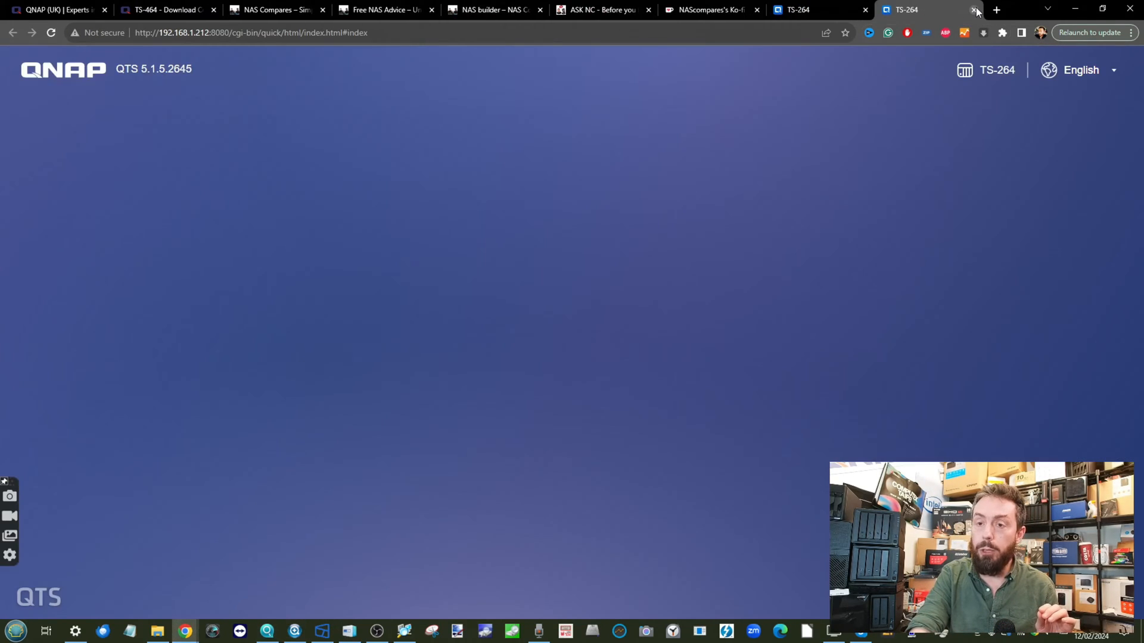
left_click(973, 10)
left_click(267, 631)
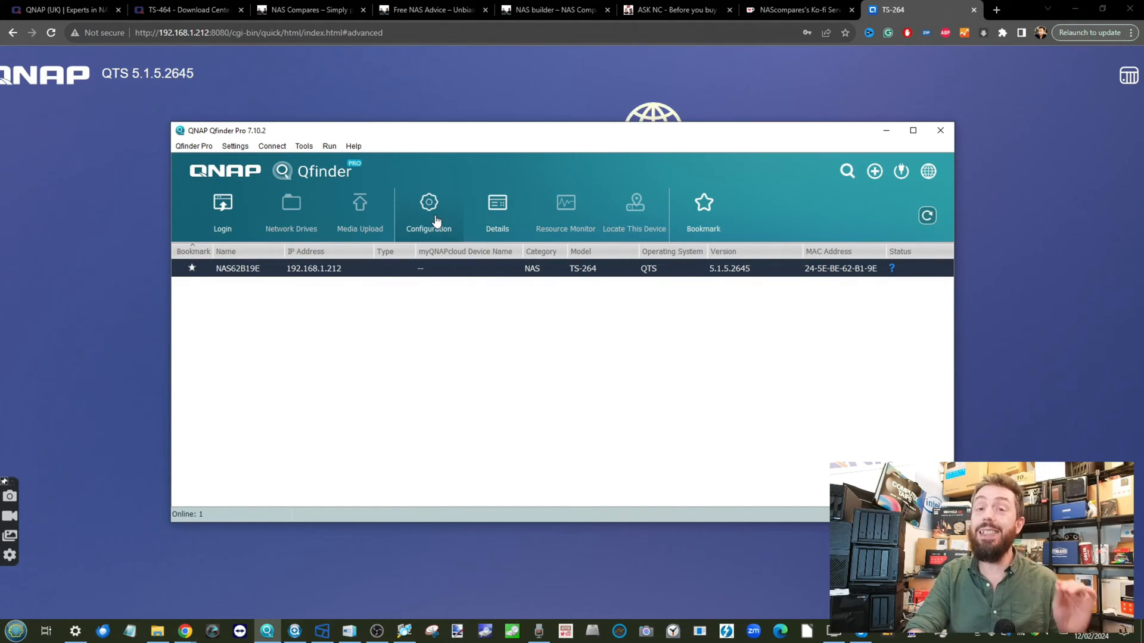
left_click(886, 130)
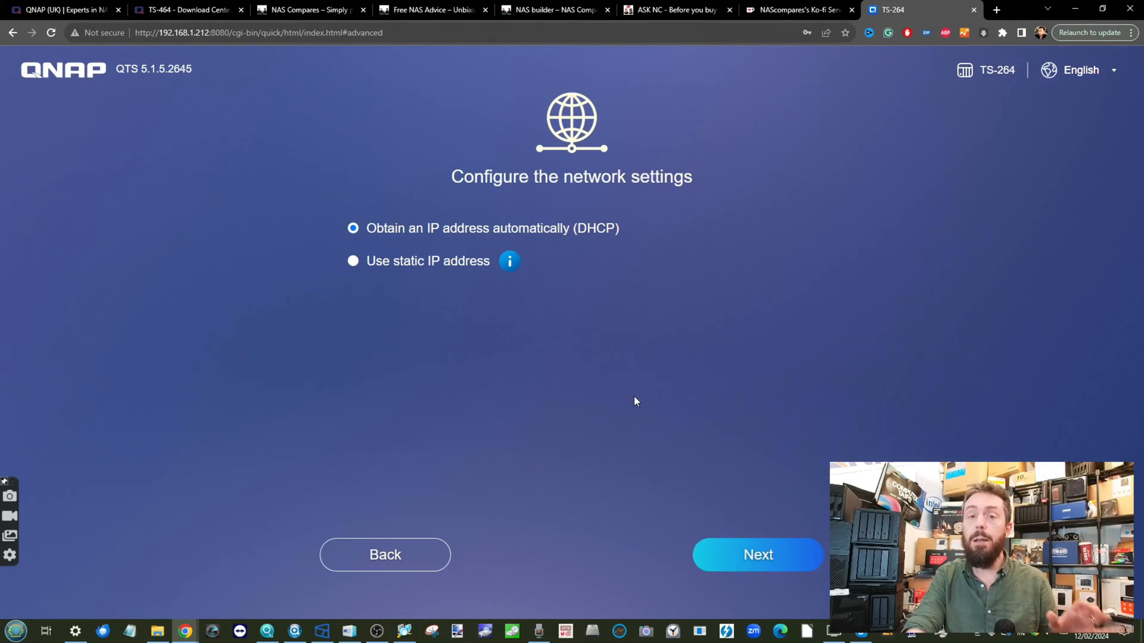
Accept DHCP networking and set firmware updates to automatically install critical updates daily at 00:00
left_click(756, 543)
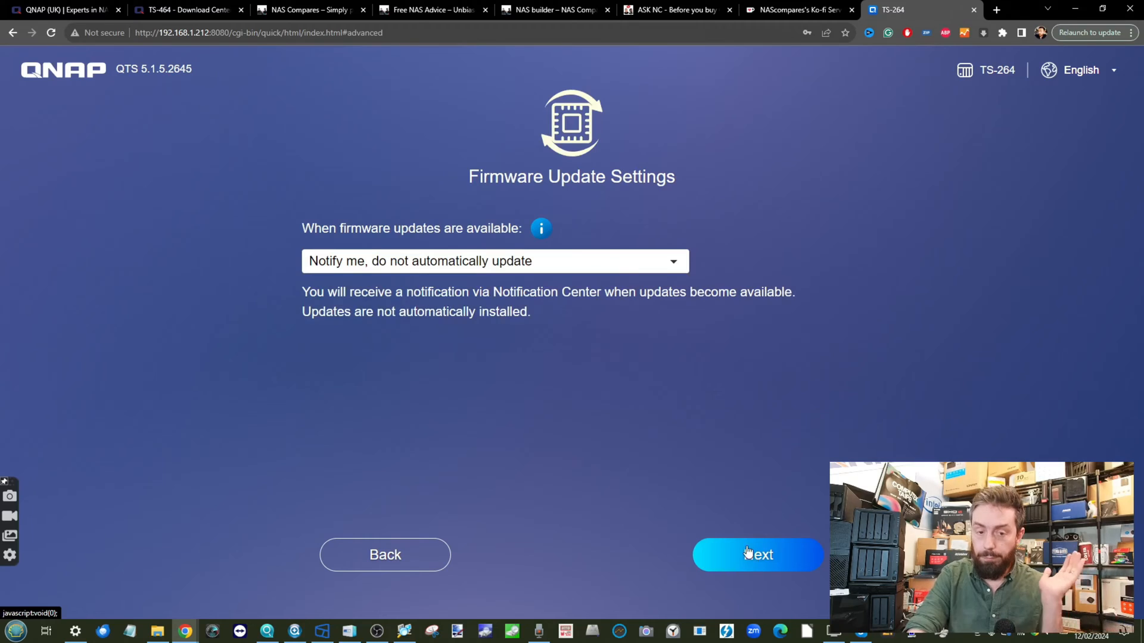
left_click(580, 271)
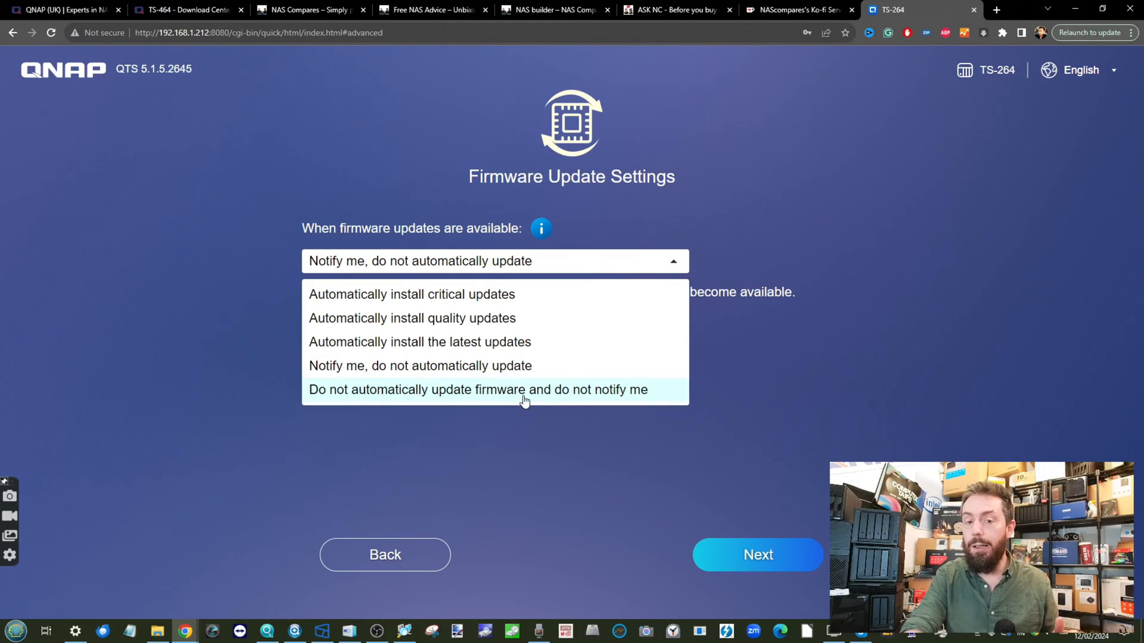
left_click(456, 301)
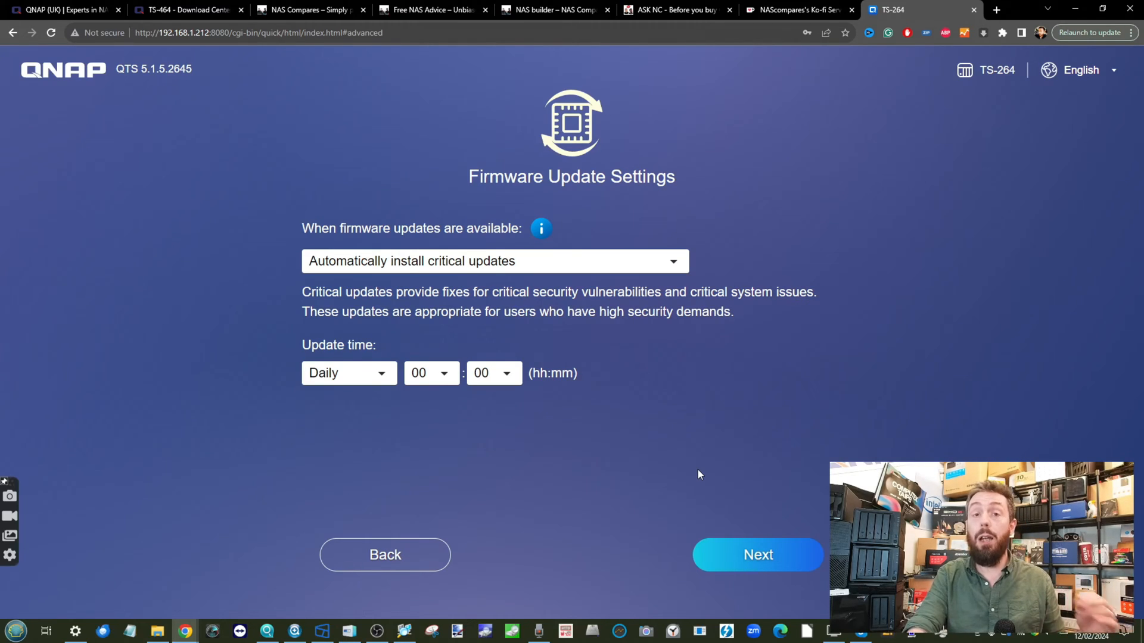
left_click(384, 375)
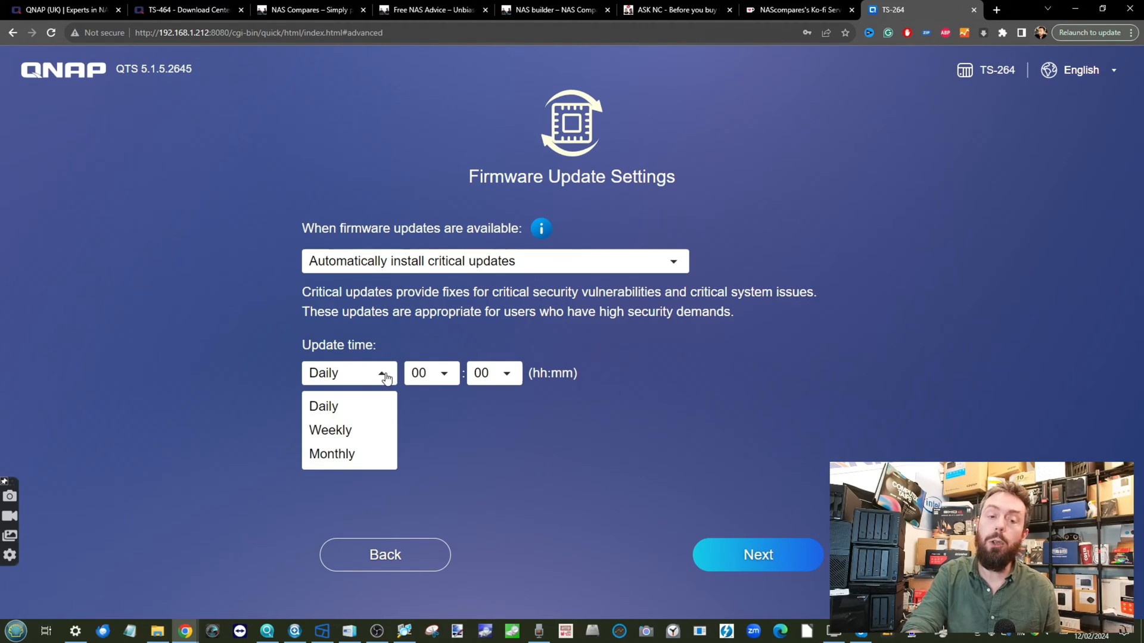
left_click(476, 269)
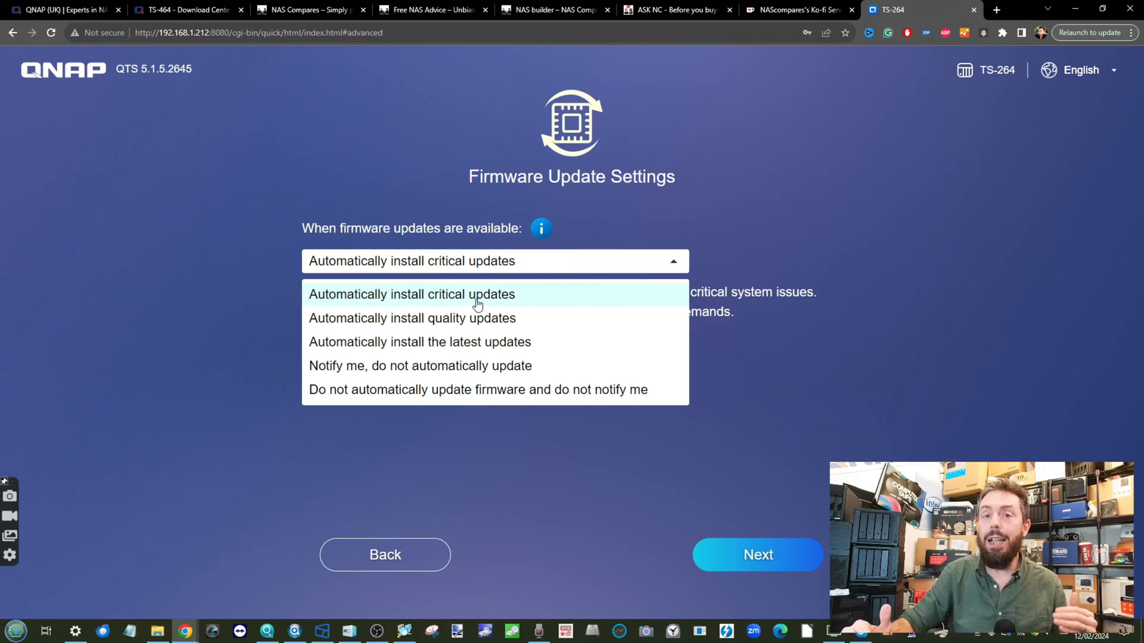
left_click(886, 322)
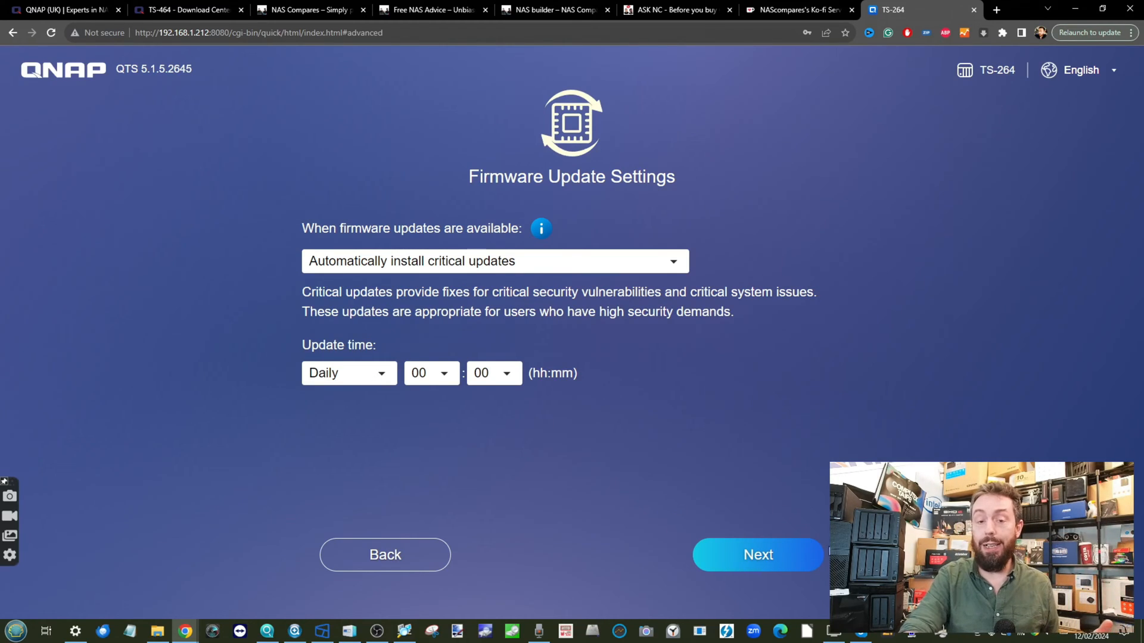
left_click(777, 564)
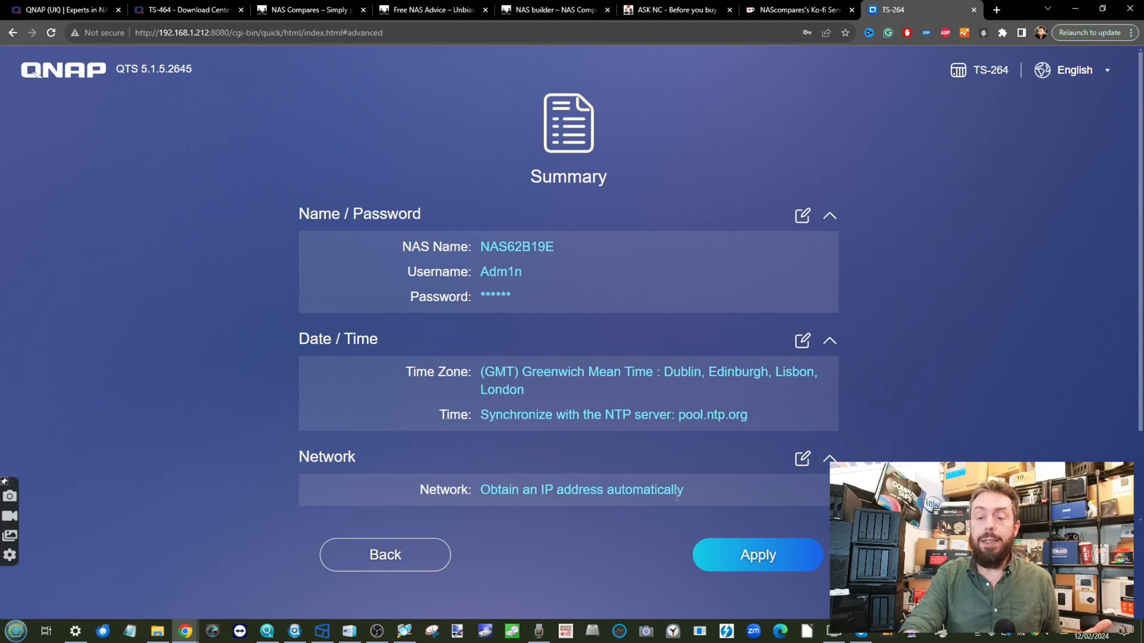
Apply the summarized settings with initialization of the system, and open the NAS management login page
left_click(755, 557)
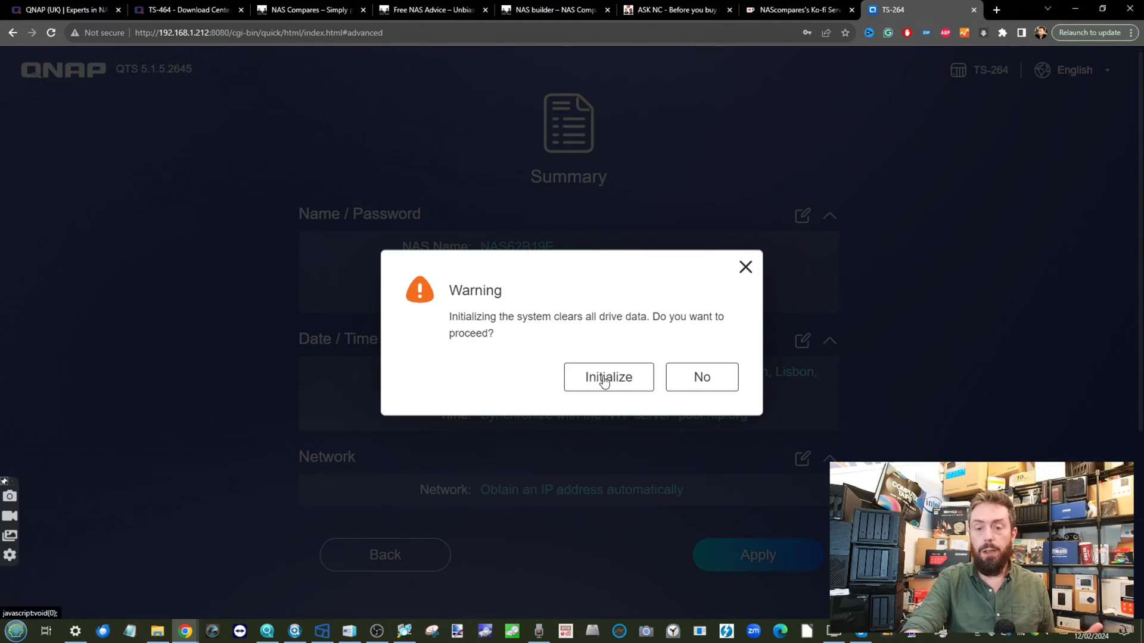
left_click(604, 380)
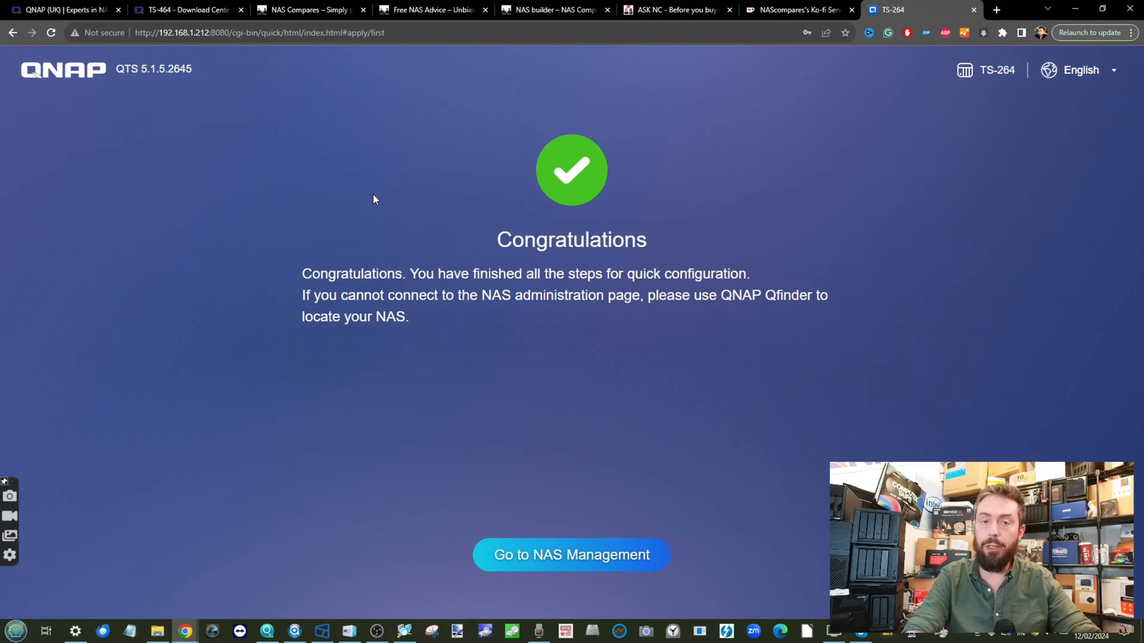
left_click(571, 560)
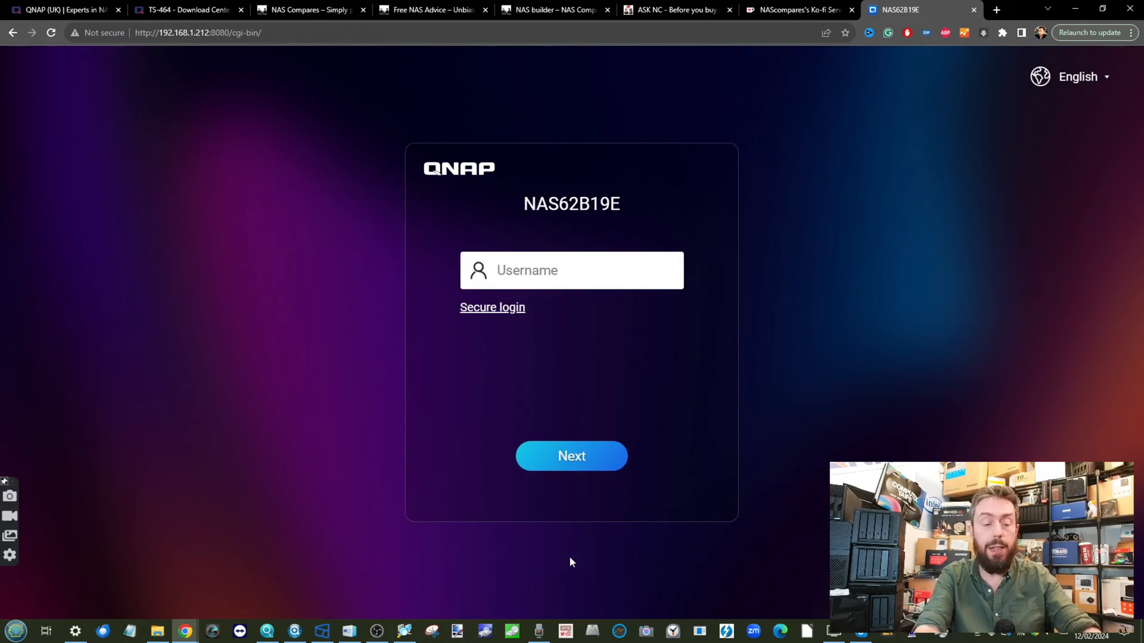
Log in to the NAS as Adm1n with the administrator password and dismiss the browser's password warning
type("Adm1n")
key("Return")
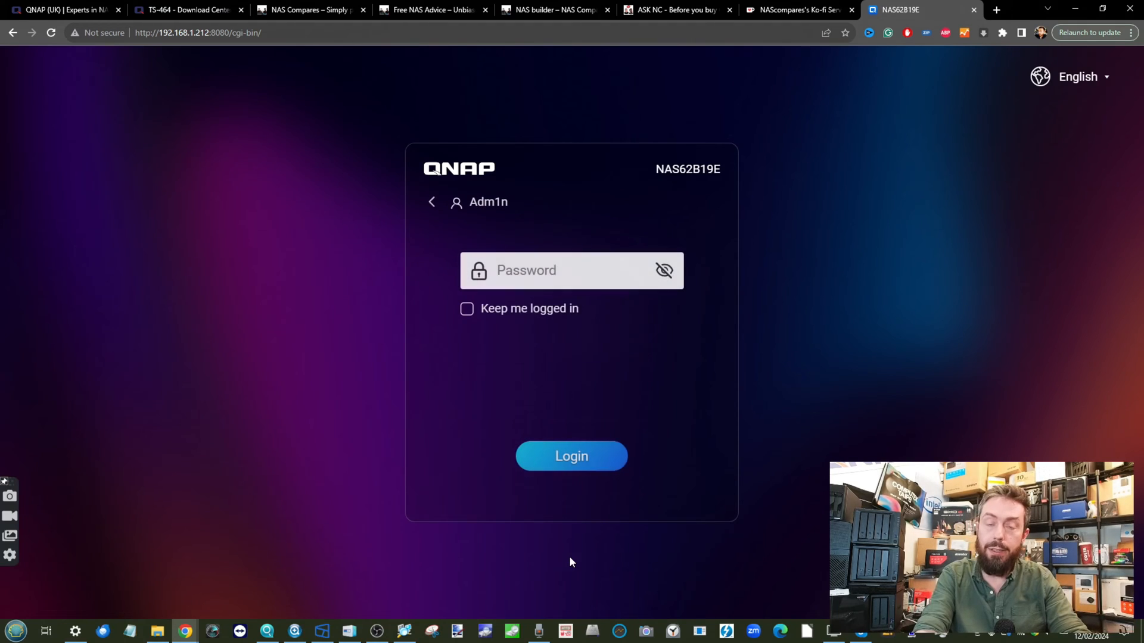
type("•••••••••")
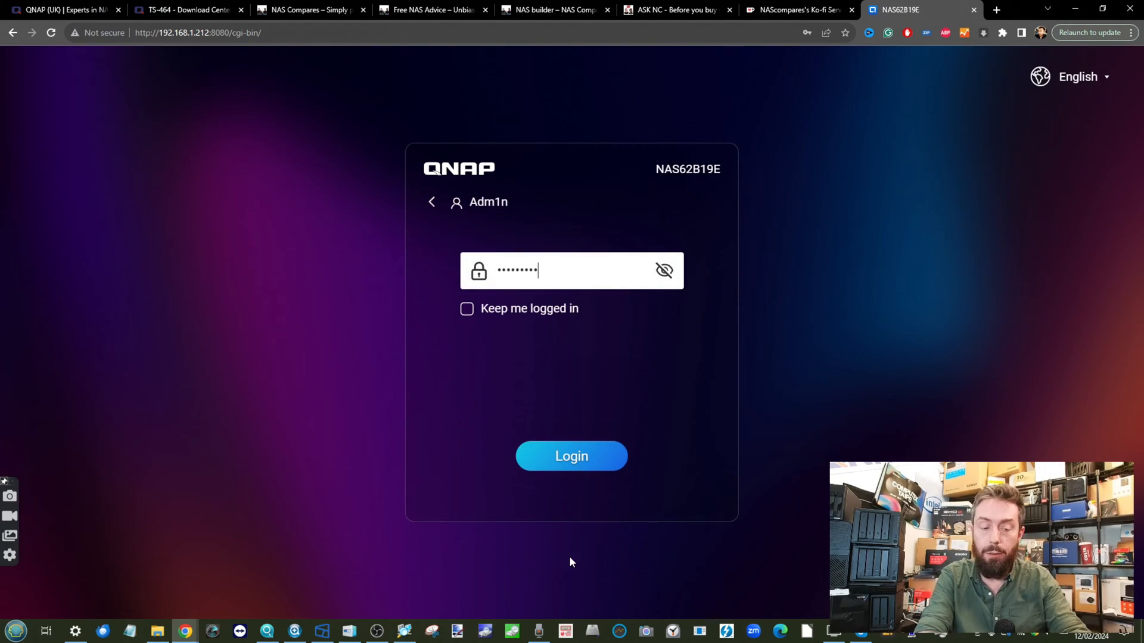
key("Return")
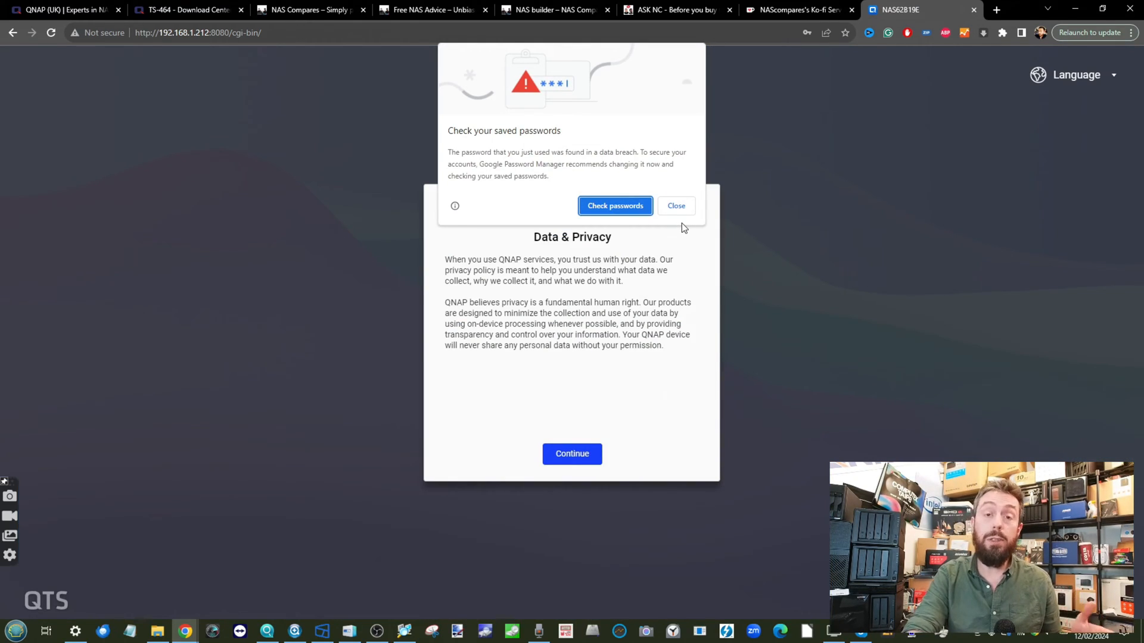
left_click(675, 207)
Go through the Data & Privacy notice to its end and continue to the QTS desktop
left_click(572, 454)
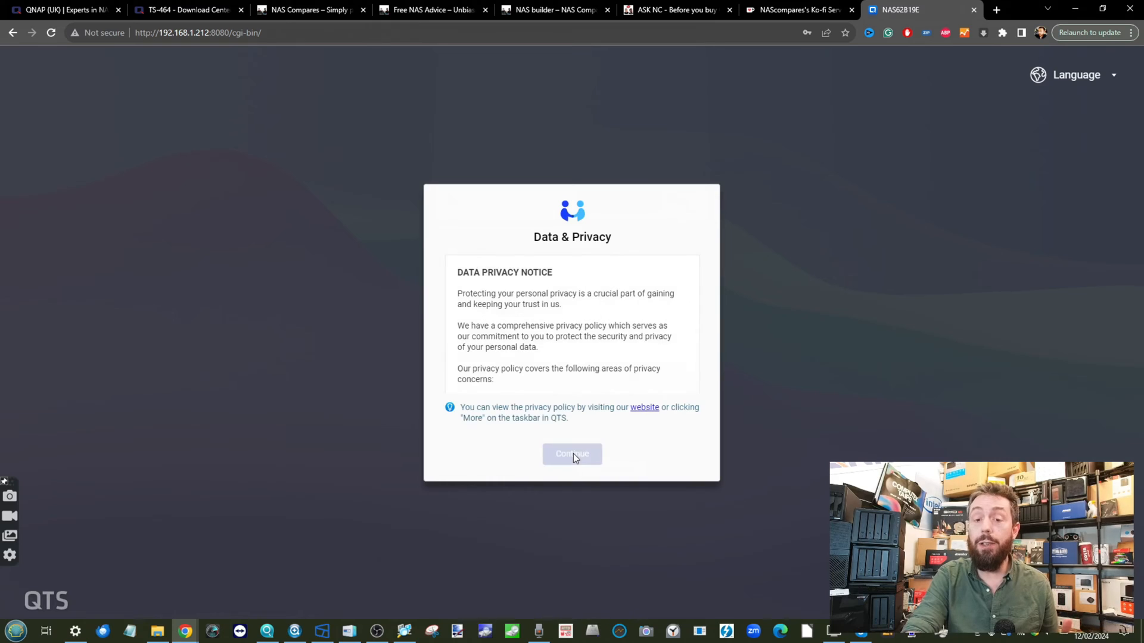
scroll(493, 310, "down", 10)
left_click(566, 448)
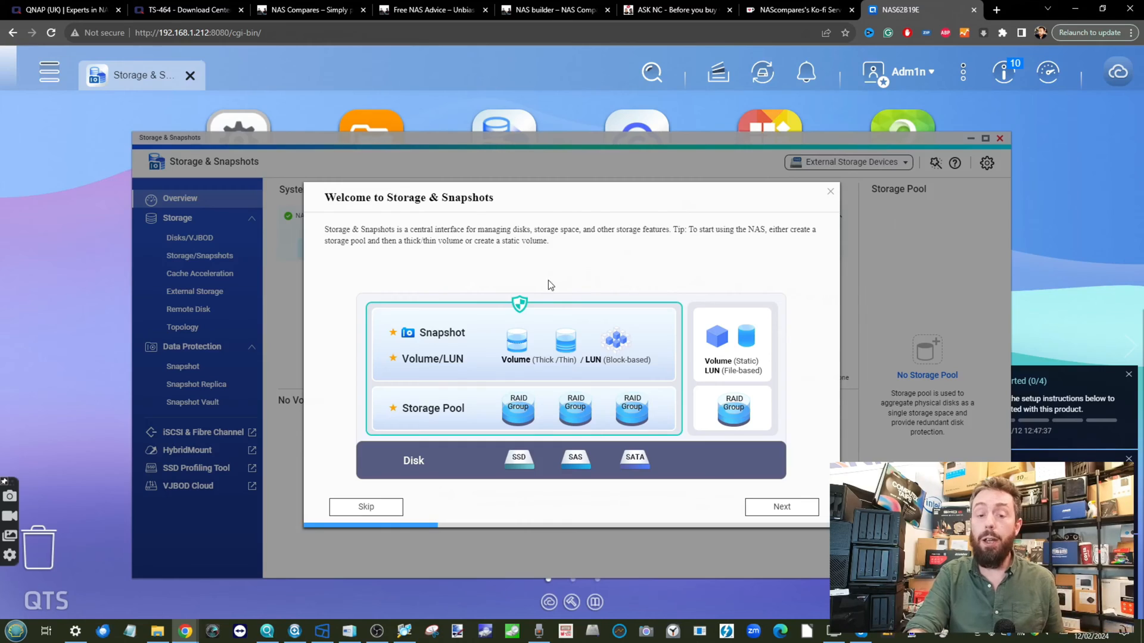
Page through the Storage & Snapshots introduction and decline the System Data Collection Agreement
left_click(765, 510)
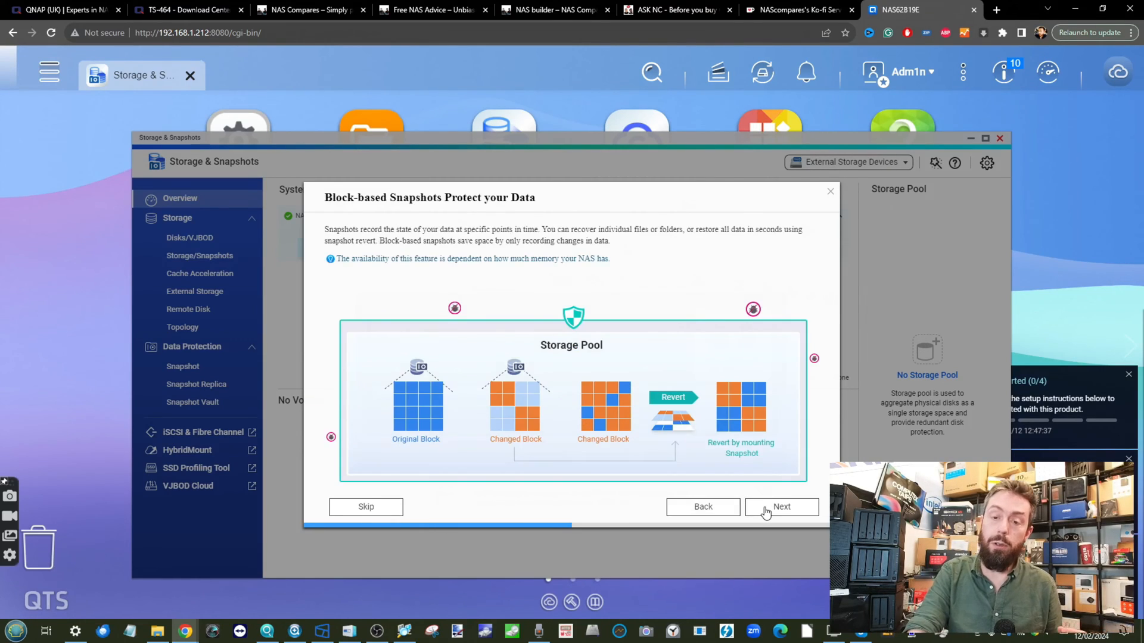
left_click(766, 508)
left_click(714, 509)
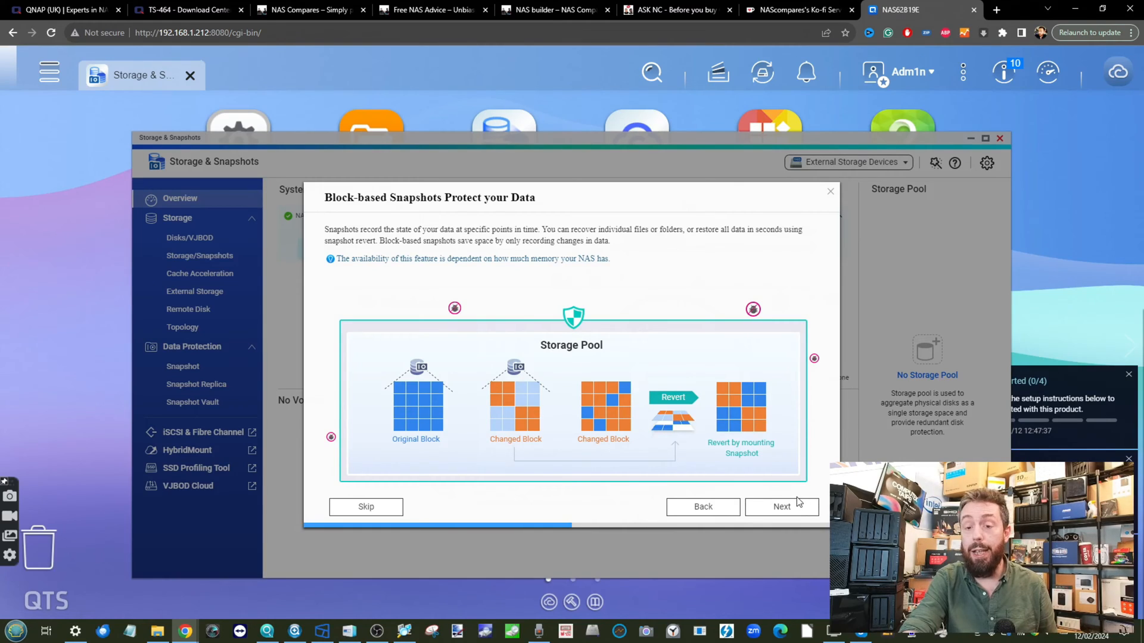
left_click(782, 511)
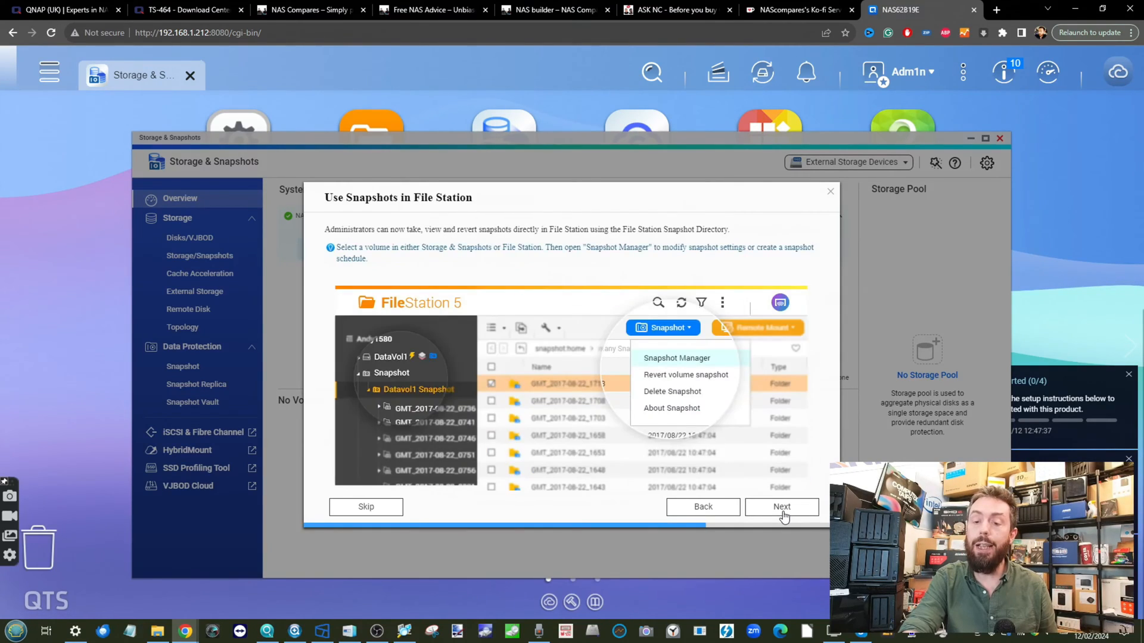
left_click(779, 511)
left_click(679, 513)
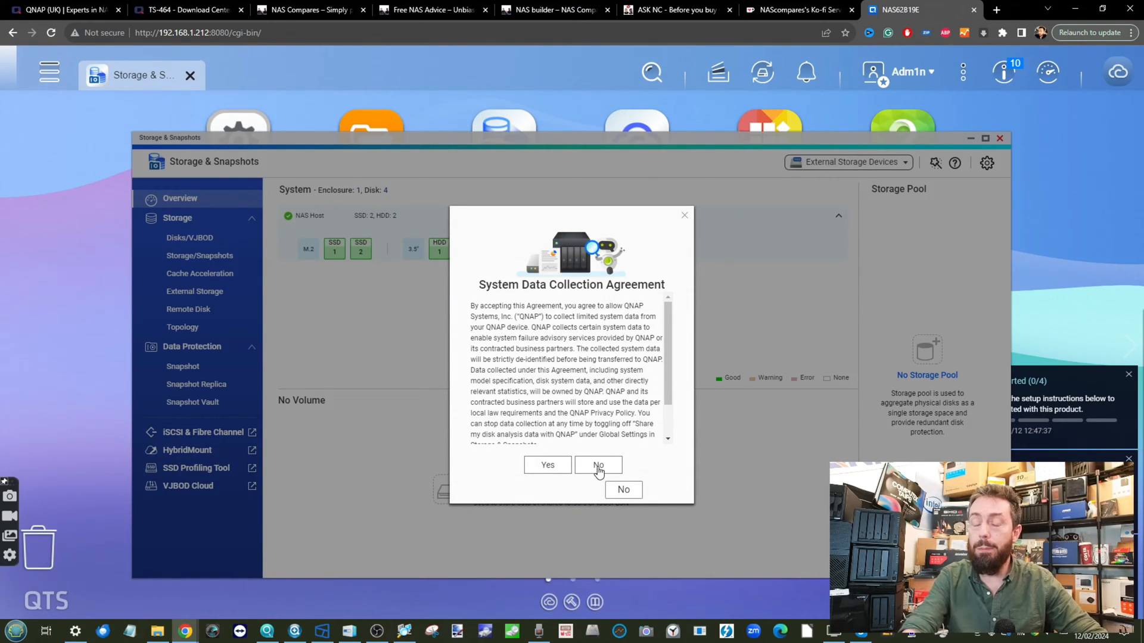
left_click(598, 466)
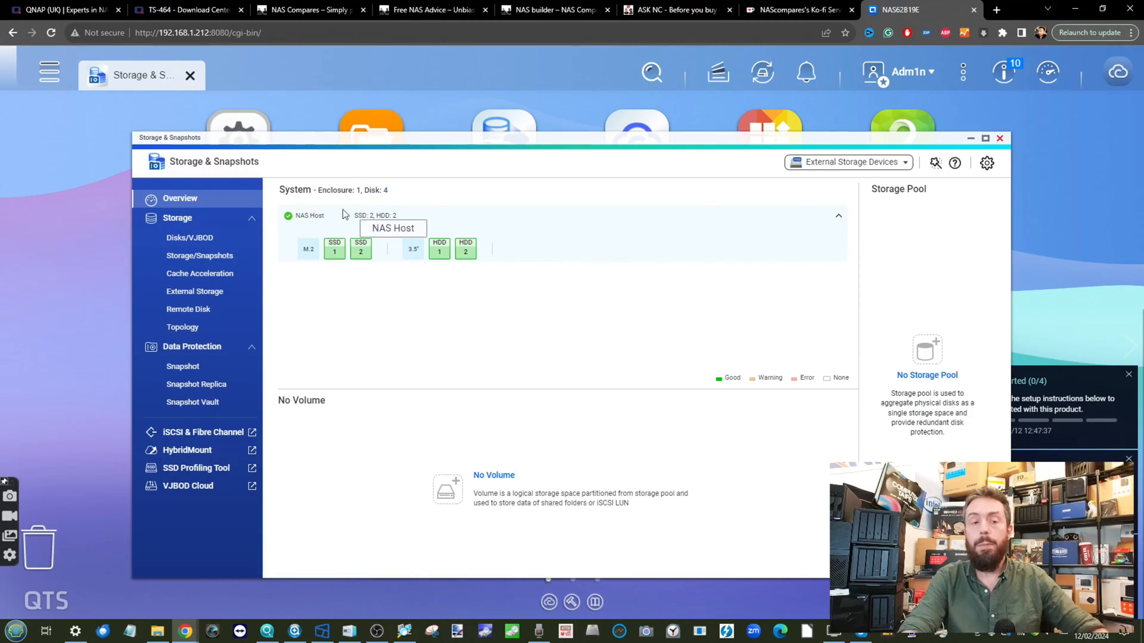
Open free disk management from the Disks/VJBOD view and start the Create Storage Pool Wizard
left_click(191, 238)
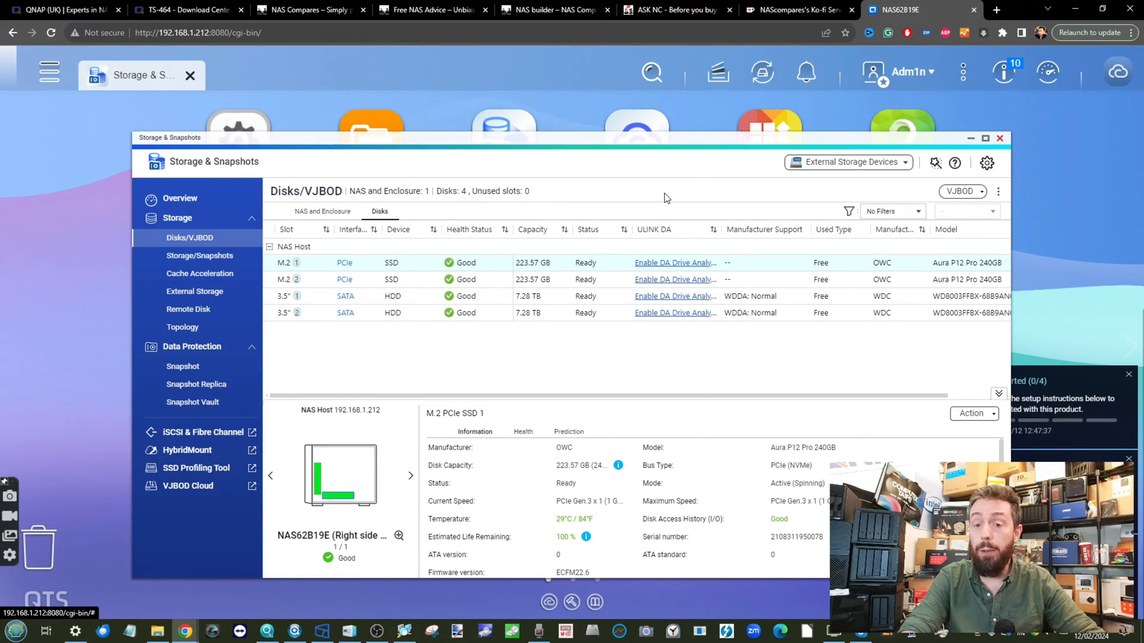
left_click(999, 191)
left_click(977, 191)
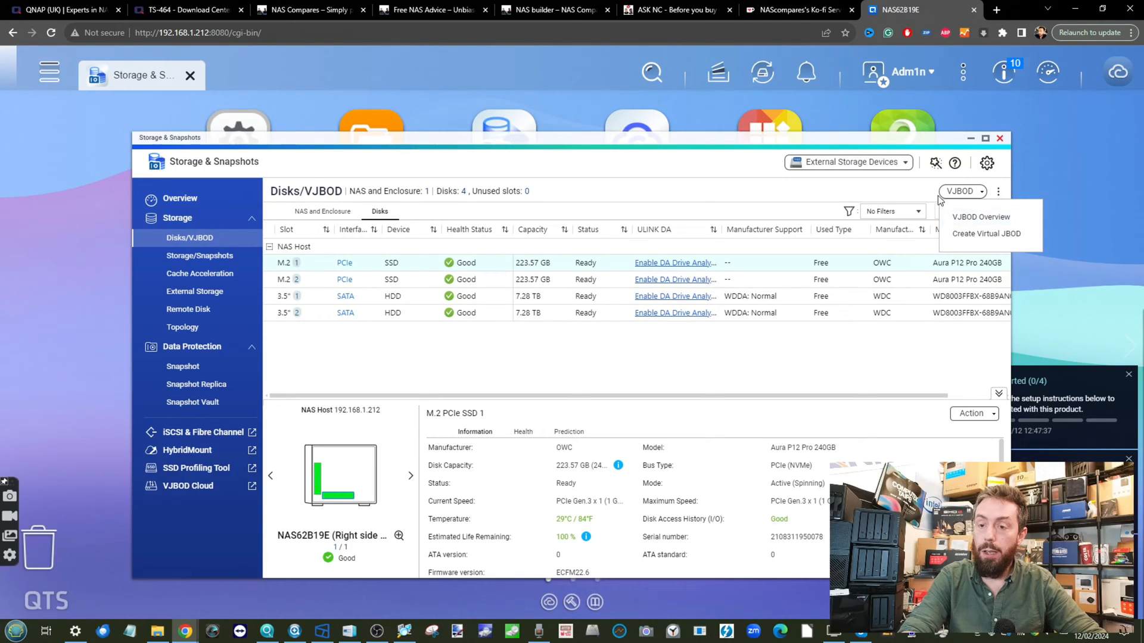
left_click(998, 192)
left_click(970, 218)
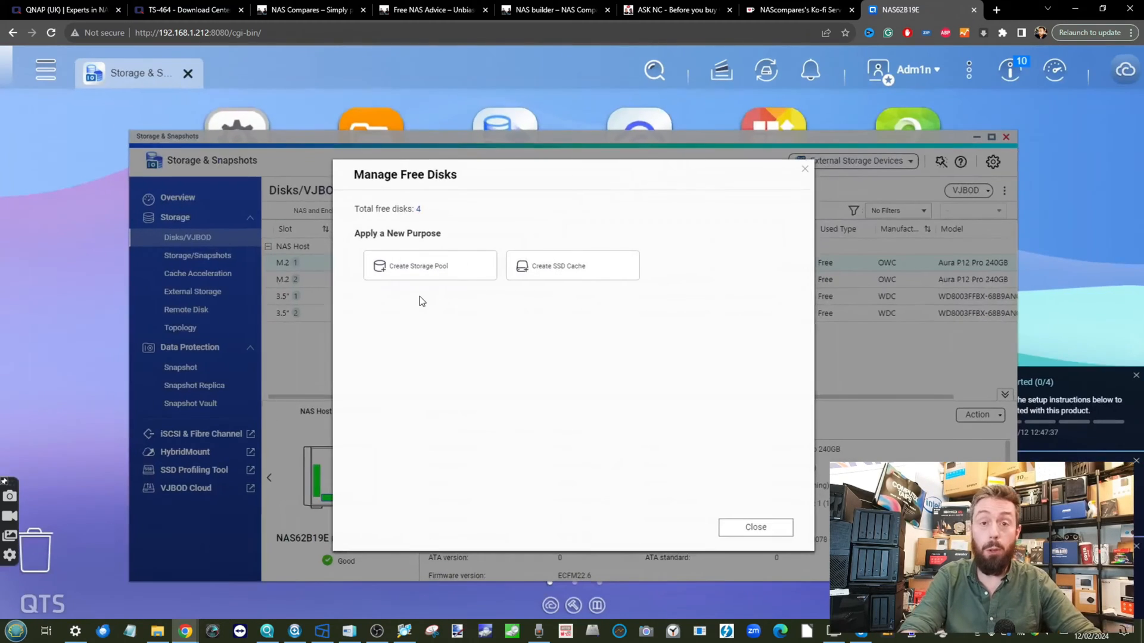
left_click(419, 269)
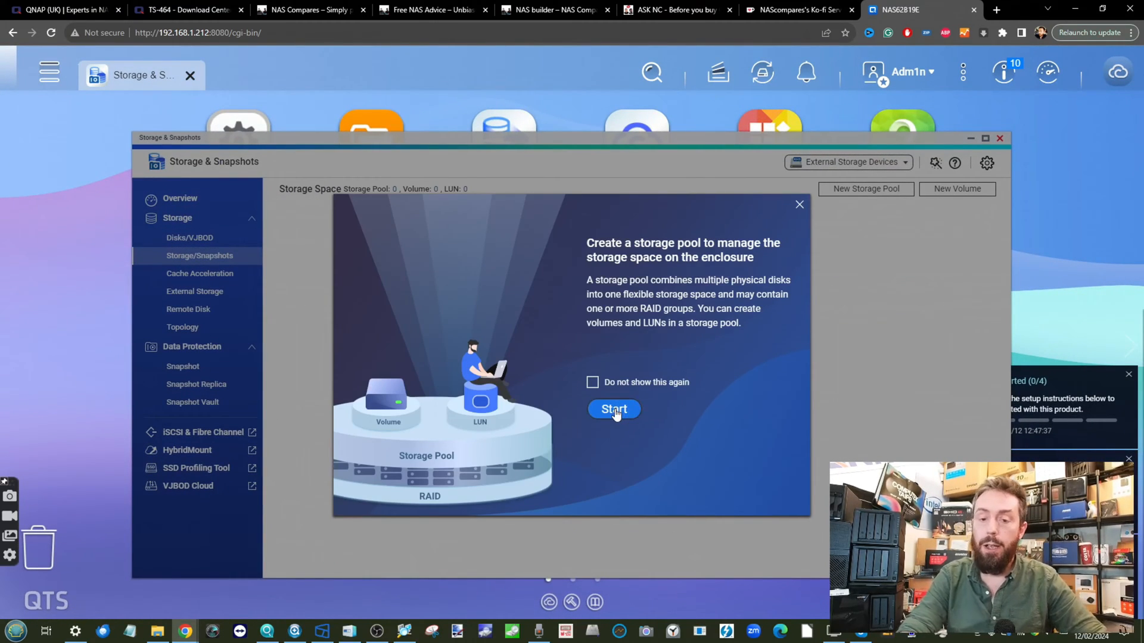
left_click(615, 410)
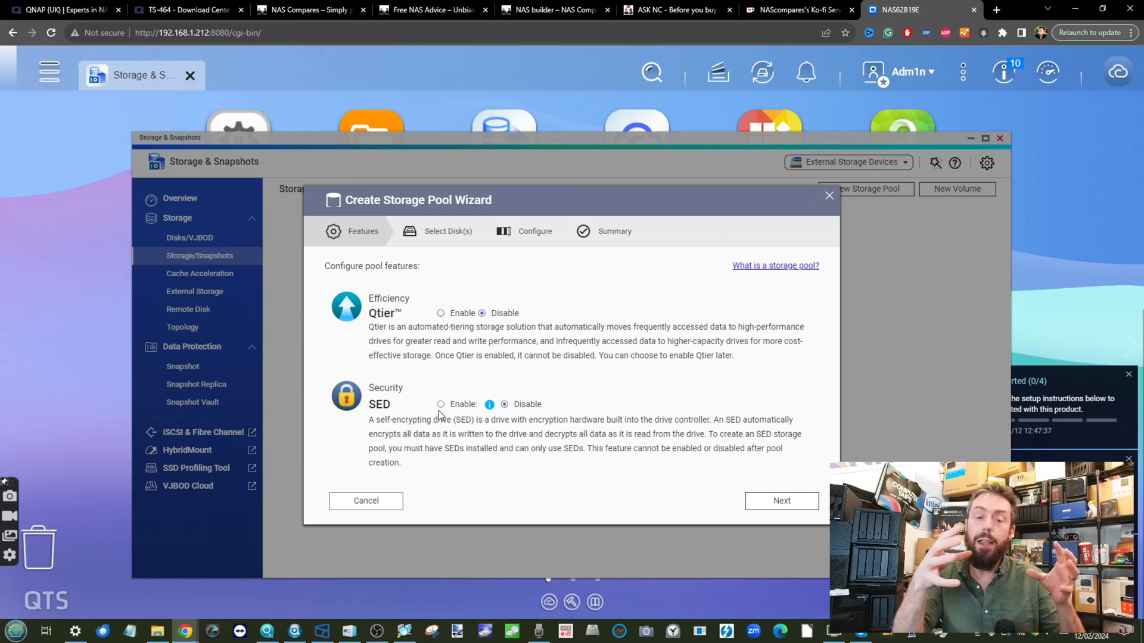
Keep Qtier and SED disabled and select 3.5" SATA HDD 1 and 3.5" SATA HDD 2 for the new storage pool
left_click(778, 502)
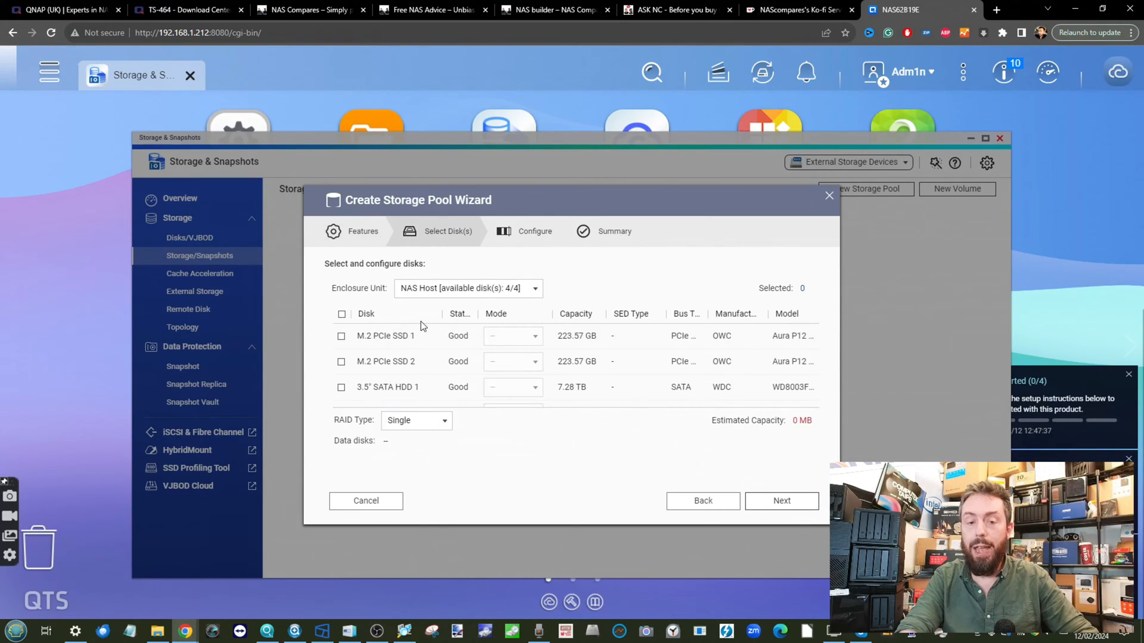
scroll(421, 340, "down", 1)
left_click(341, 369)
left_click(341, 395)
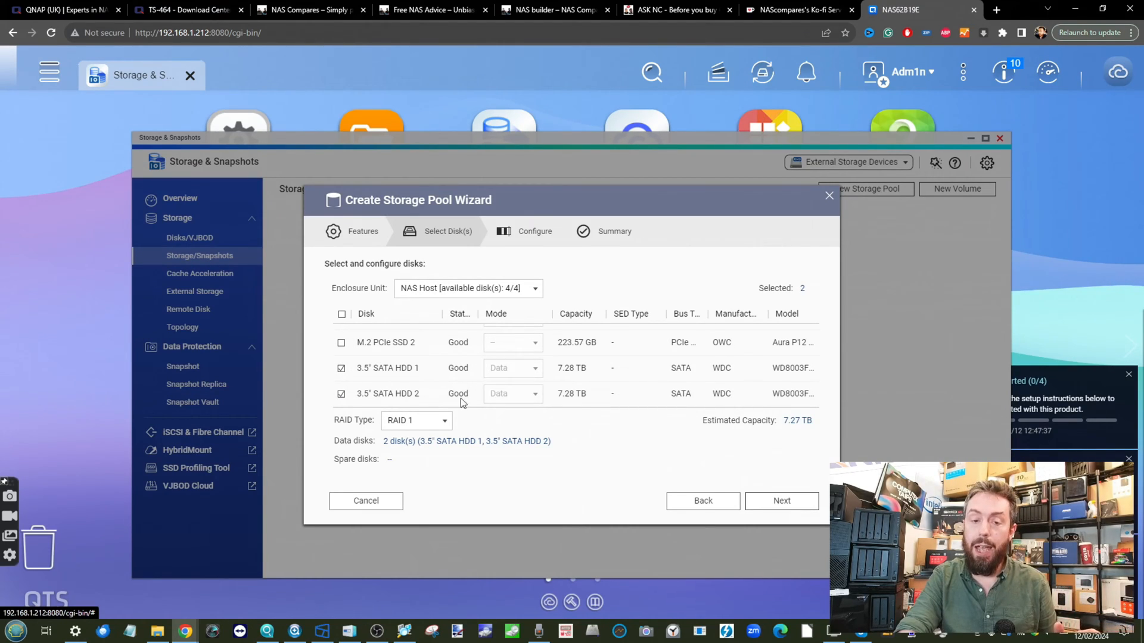
Look through the available RAID types, choose RAID 1 for the two hard drives and continue to the pool configuration
left_click(428, 421)
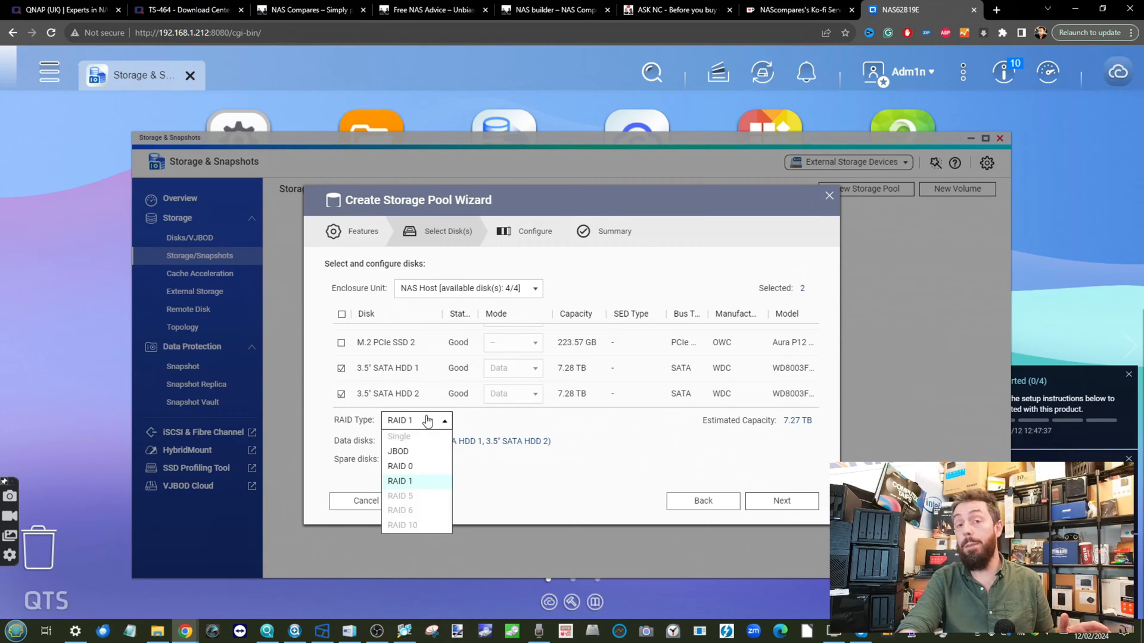
mouse_move(408, 453)
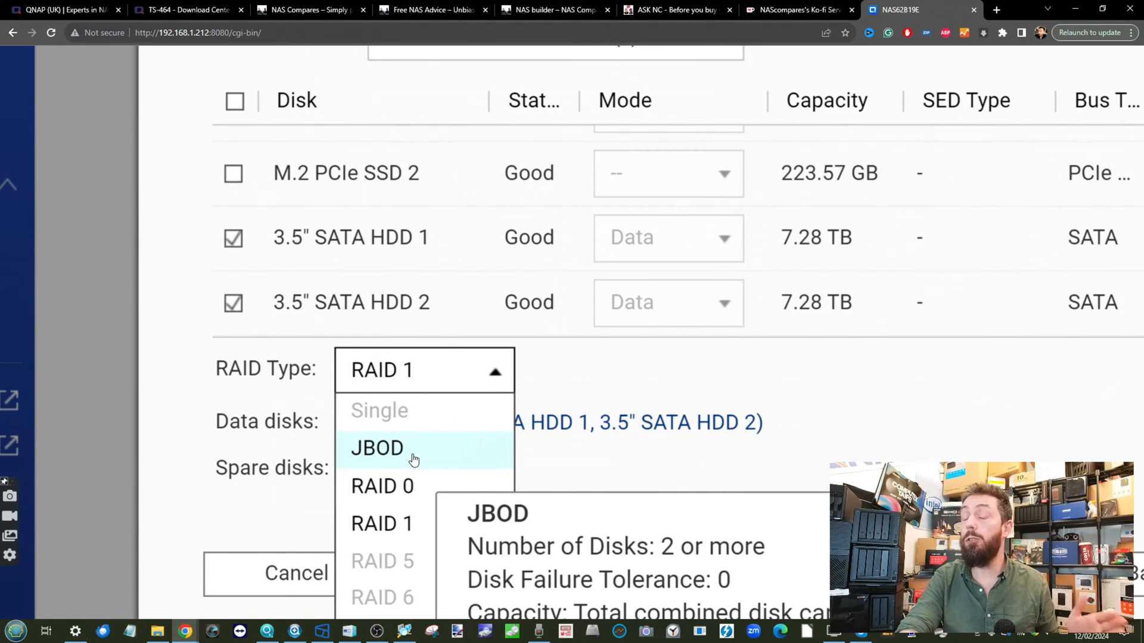
scroll(414, 459, "down", 2)
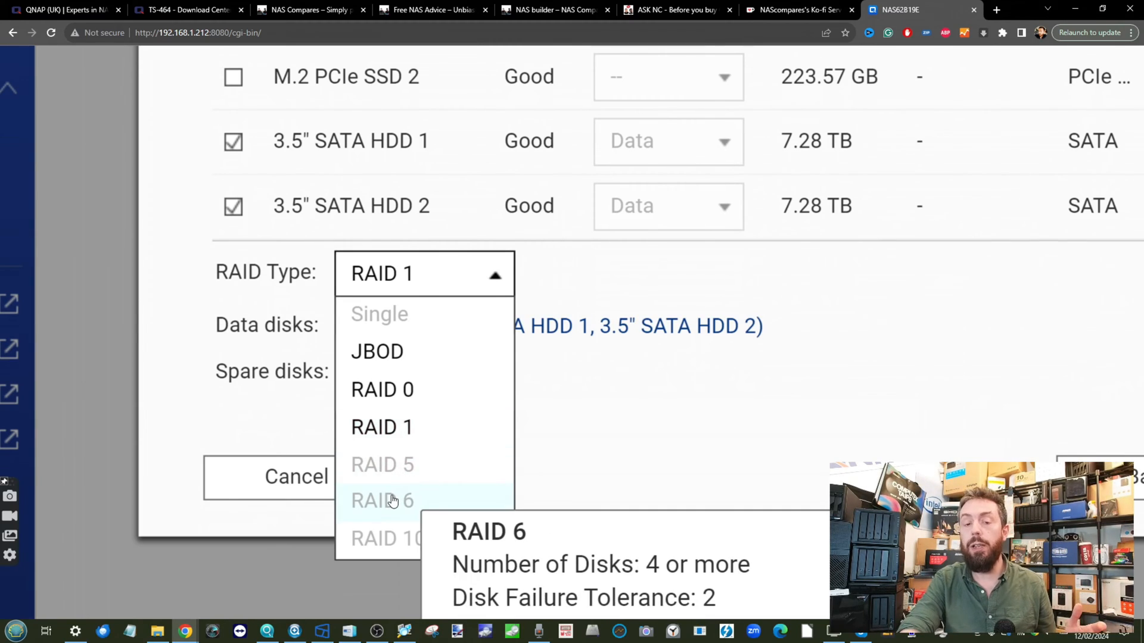
scroll(393, 500, "down", 1)
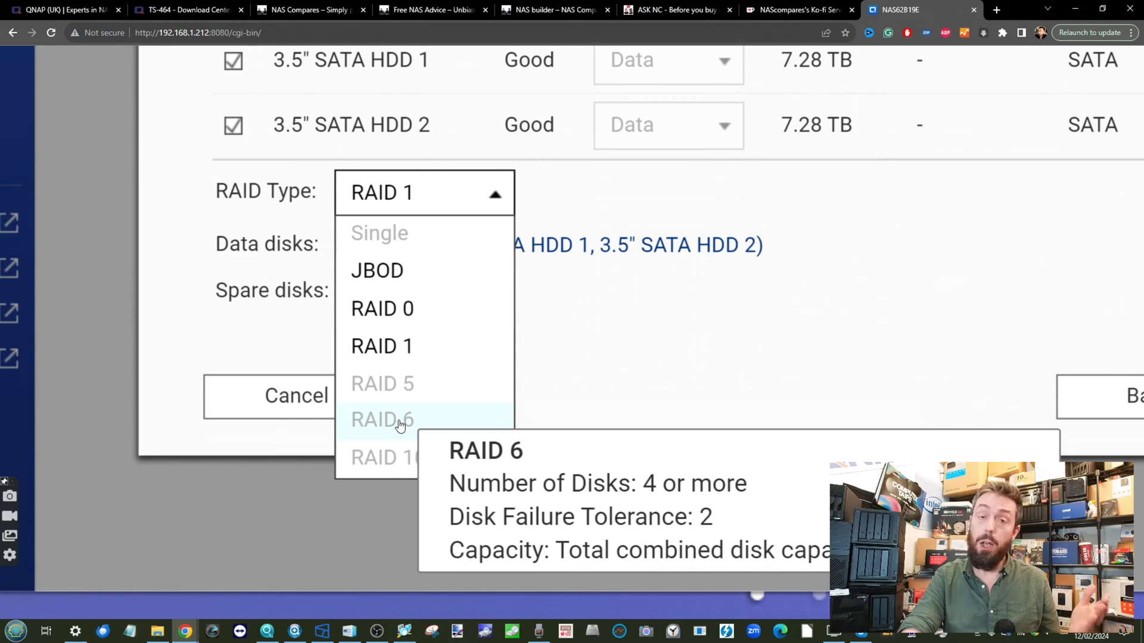
mouse_move(400, 463)
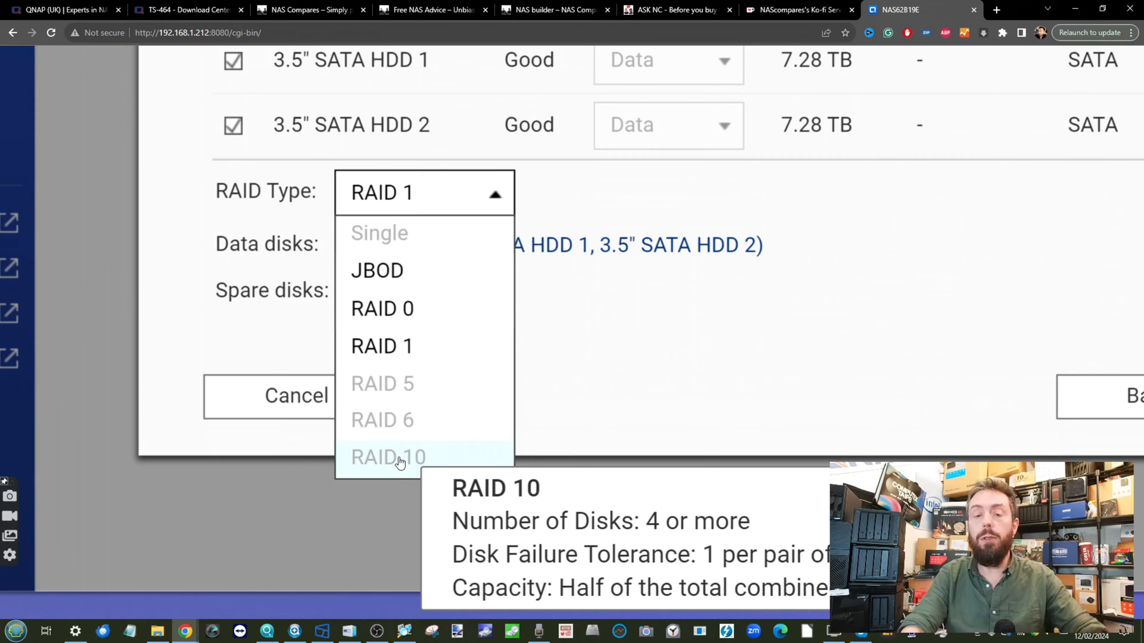
mouse_move(380, 344)
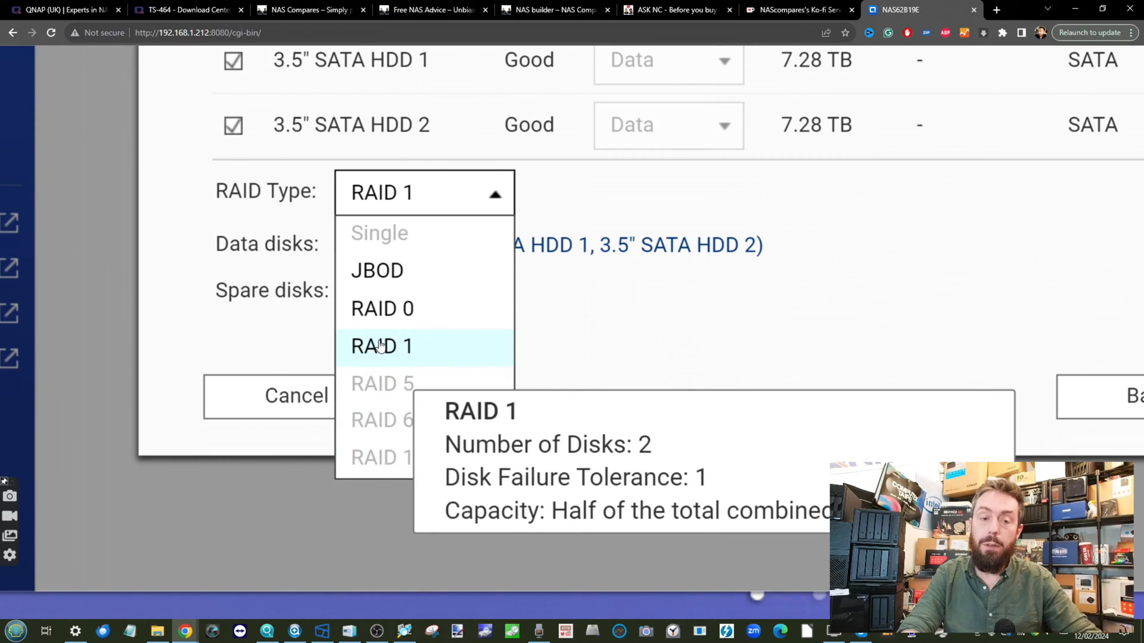
left_click(380, 345)
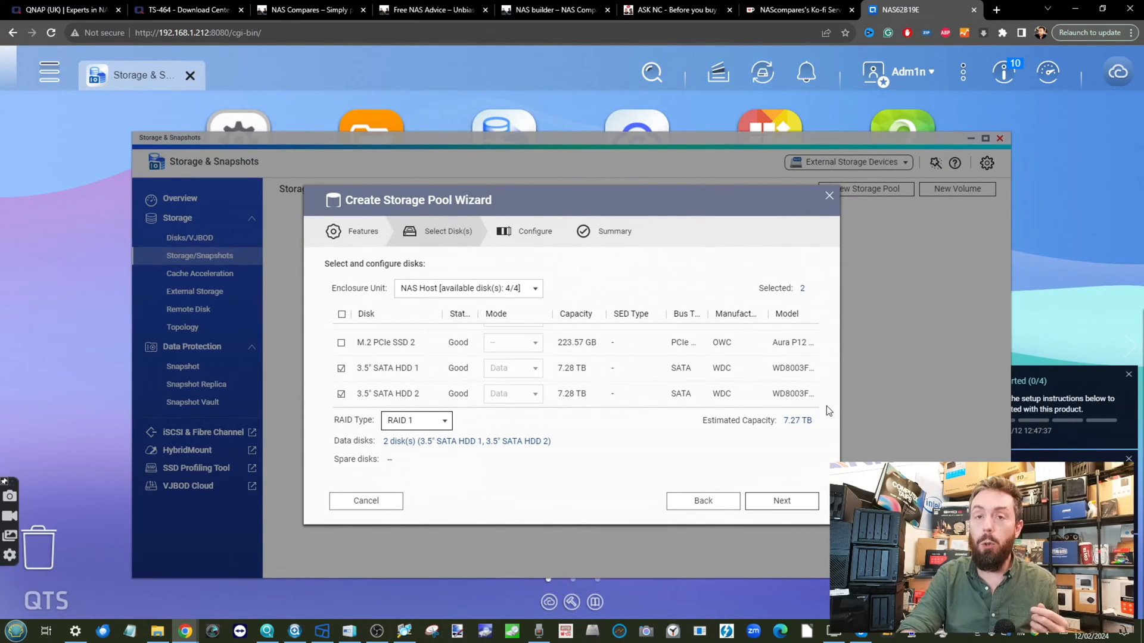
left_click(778, 505)
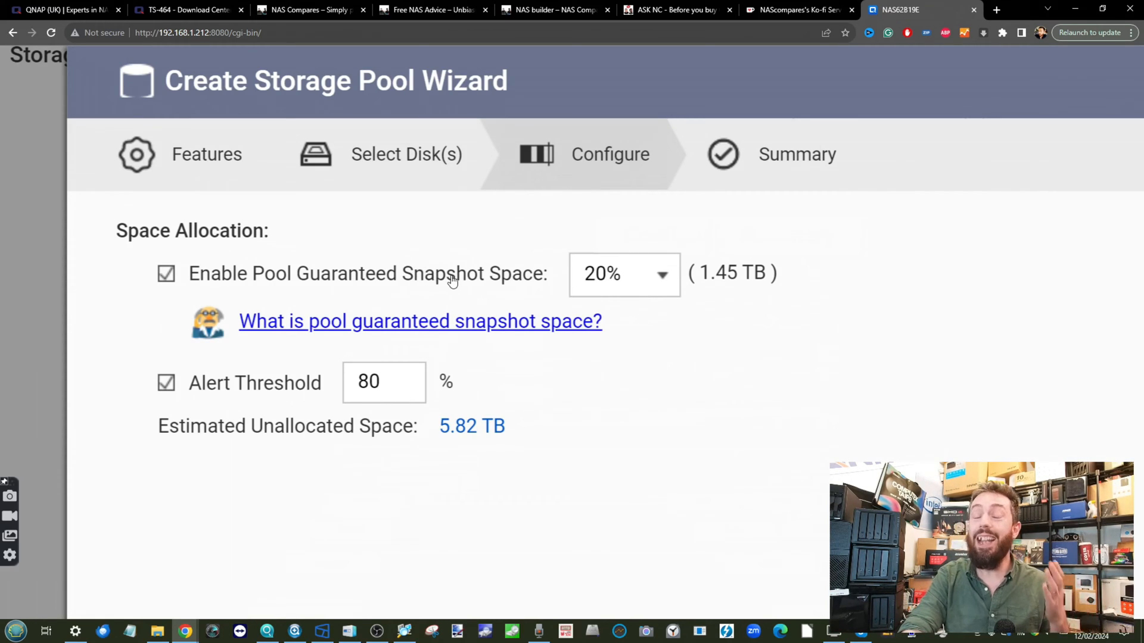
Set the pool guaranteed snapshot space to 10% and create the storage pool, agreeing to erase the selected disks
left_click(631, 280)
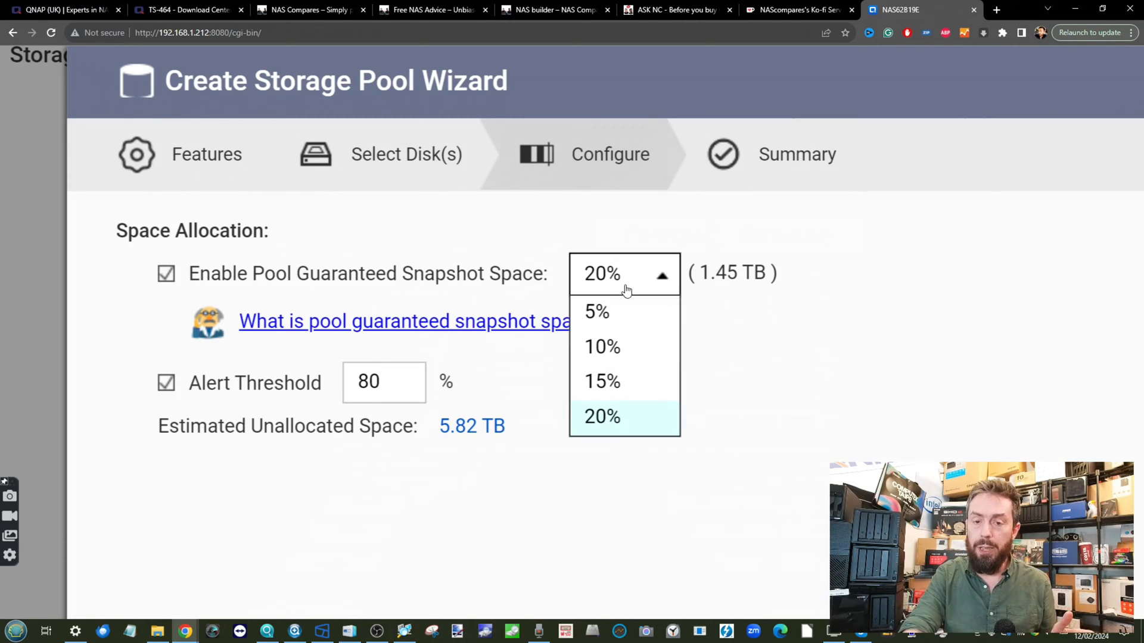
left_click(609, 348)
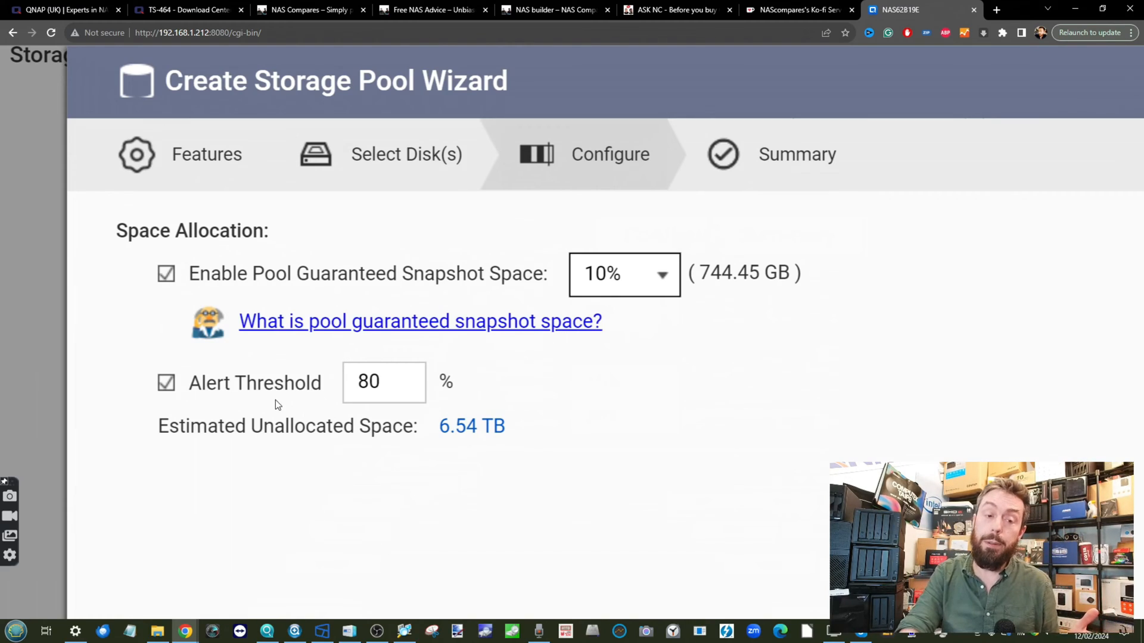
scroll(224, 393, "down", 2)
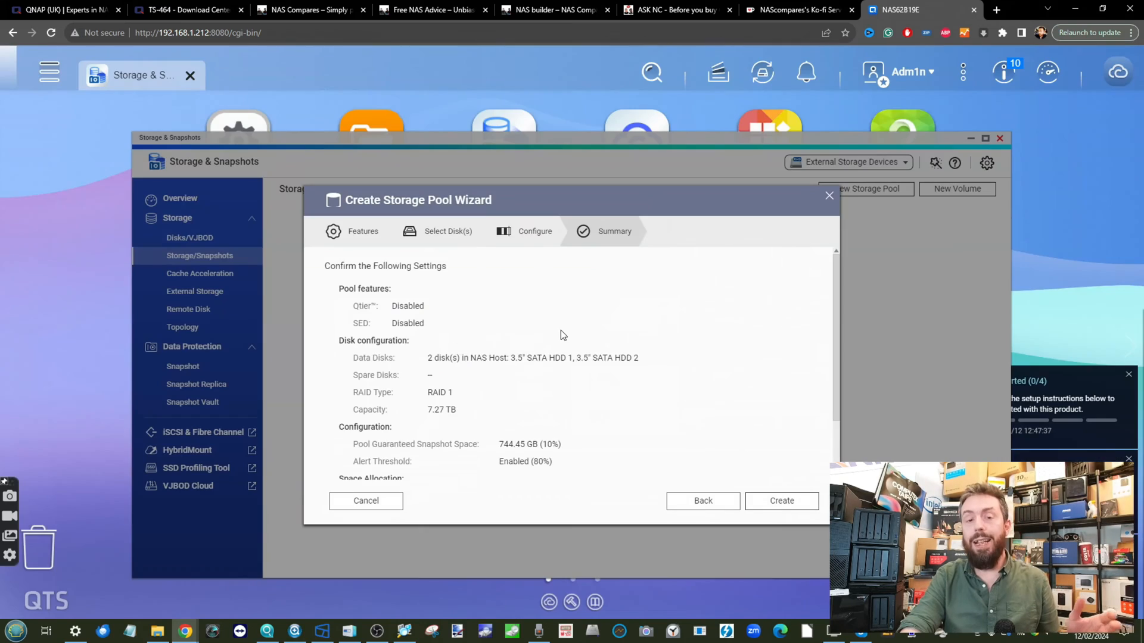
scroll(560, 330, "down", 2)
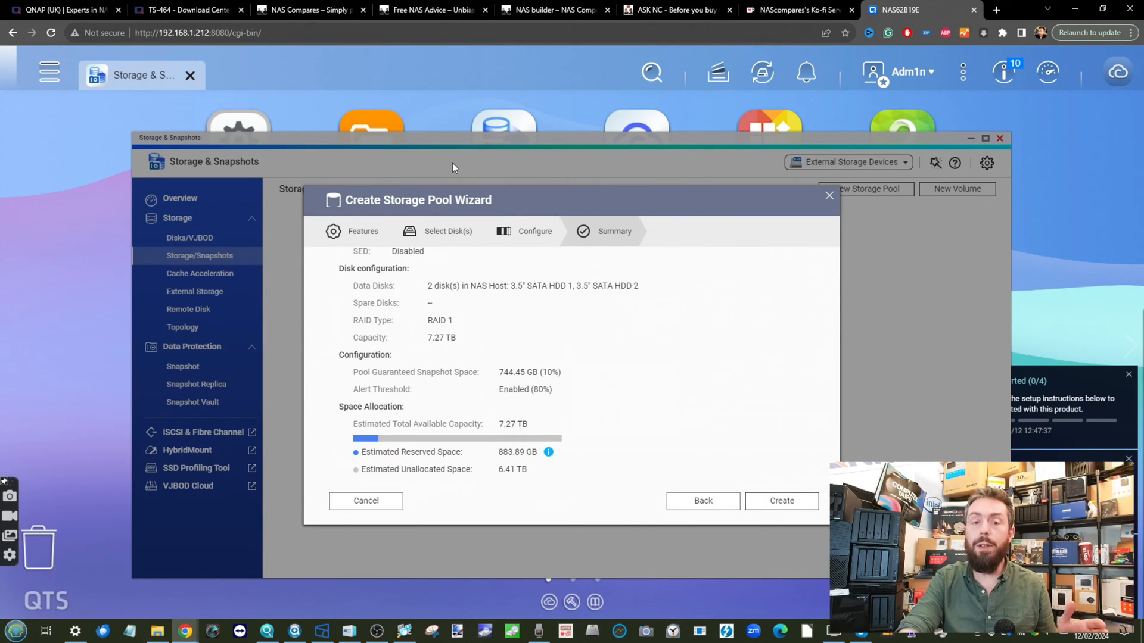
left_click(782, 504)
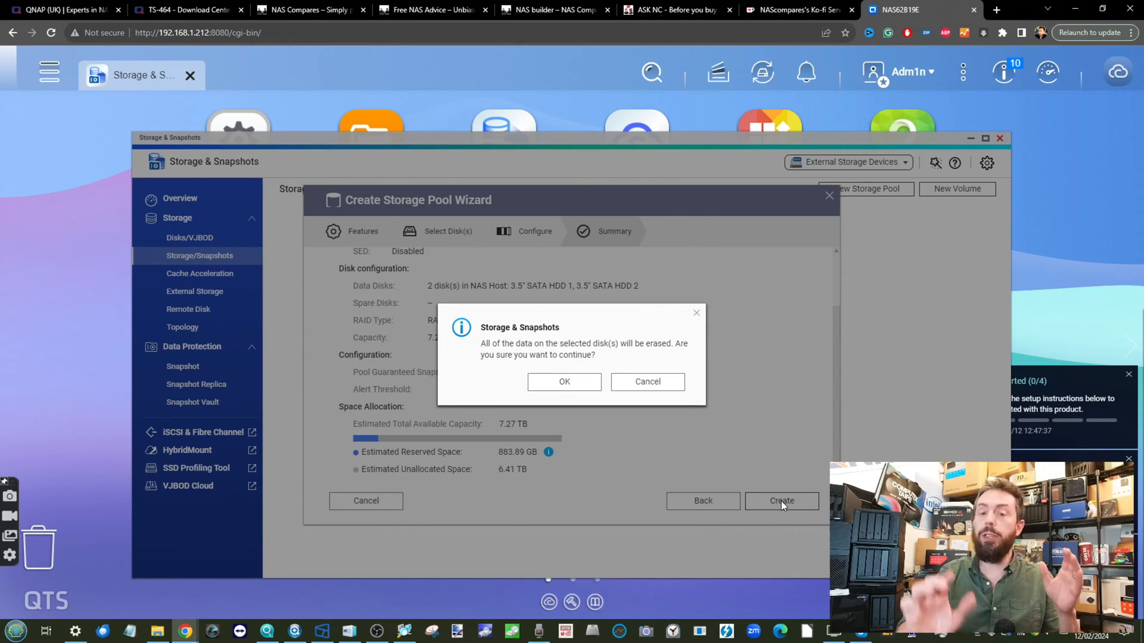
left_click(548, 387)
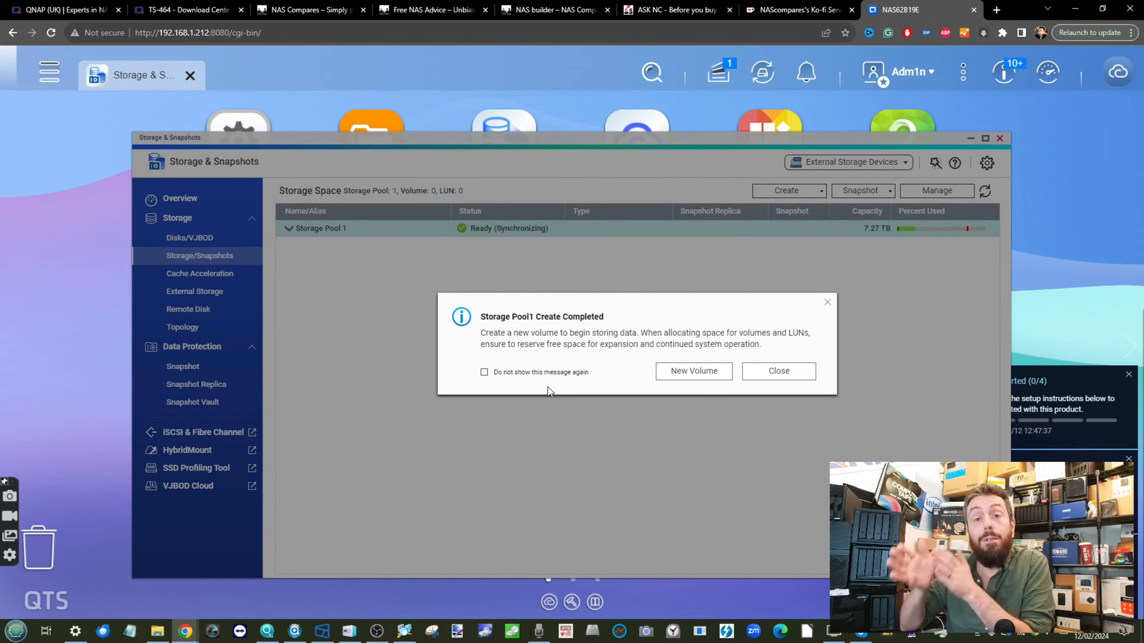
left_click(684, 369)
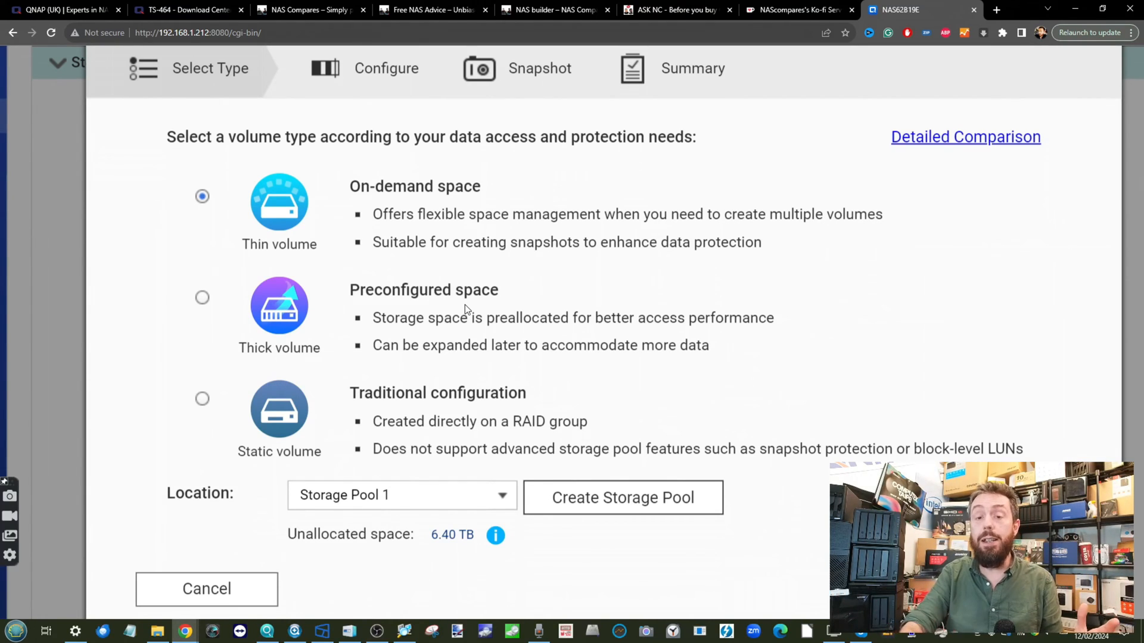
scroll(555, 169, "down", 1)
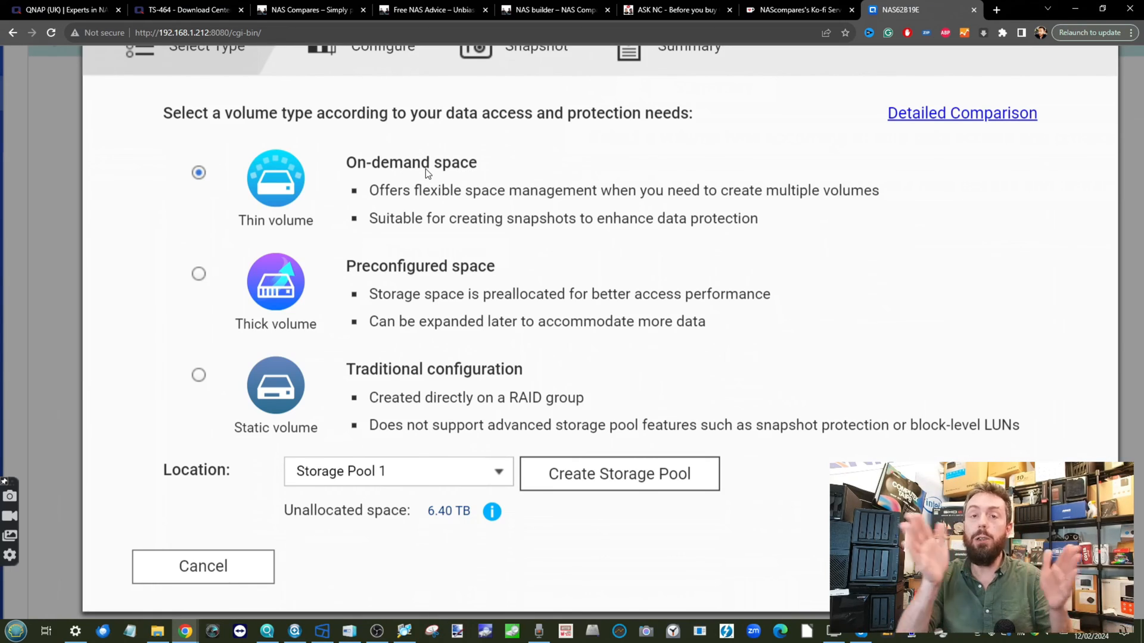
left_click(499, 475)
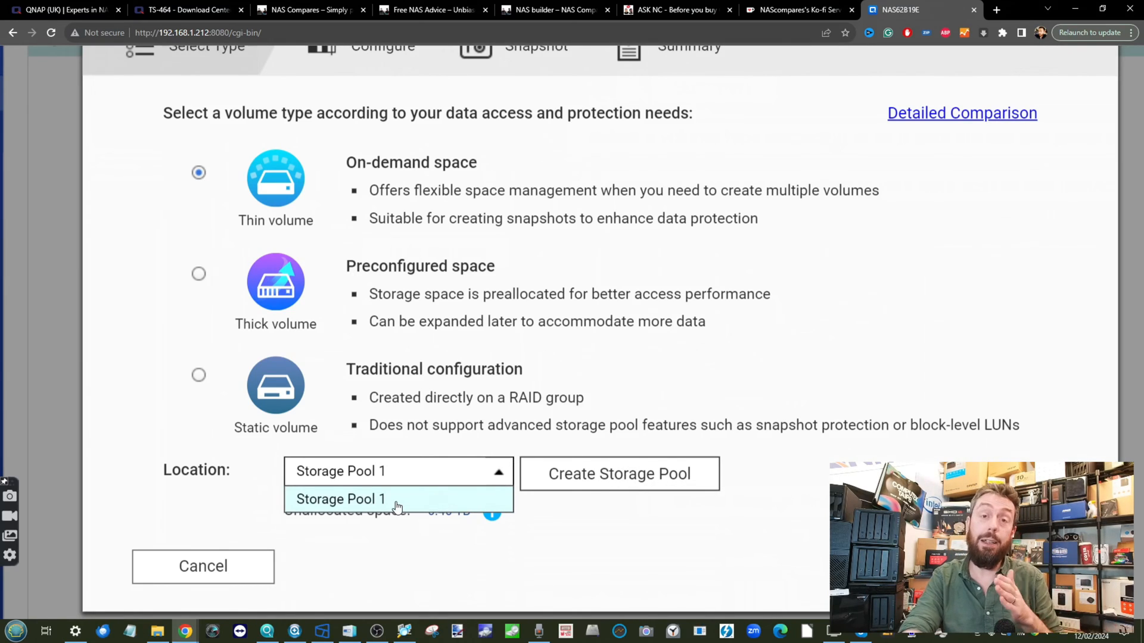
left_click(600, 475)
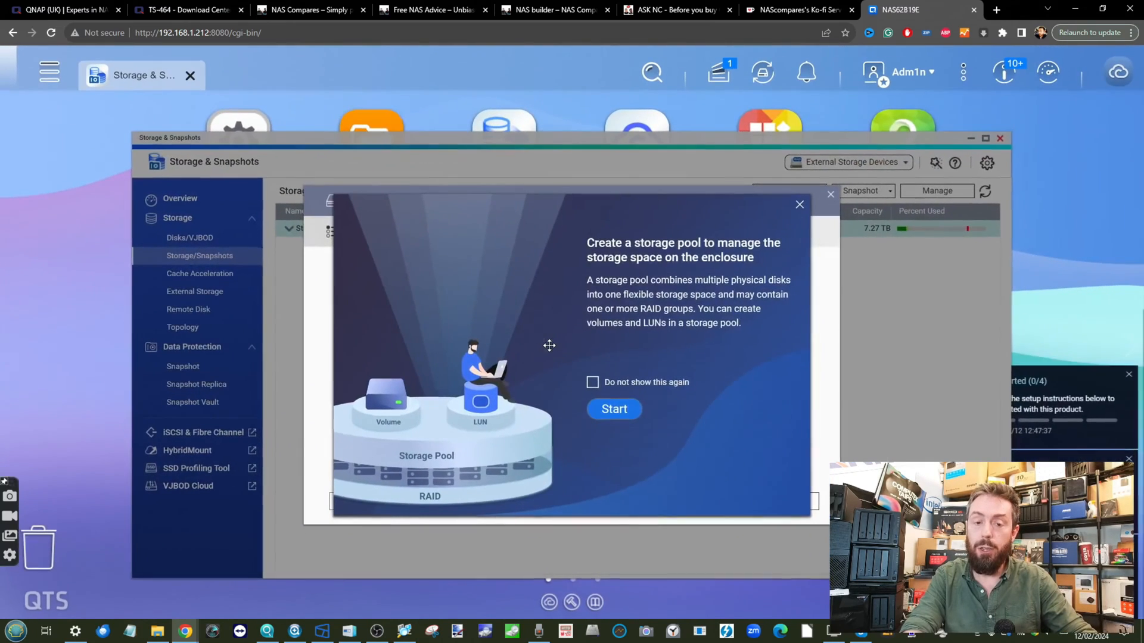
left_click(629, 411)
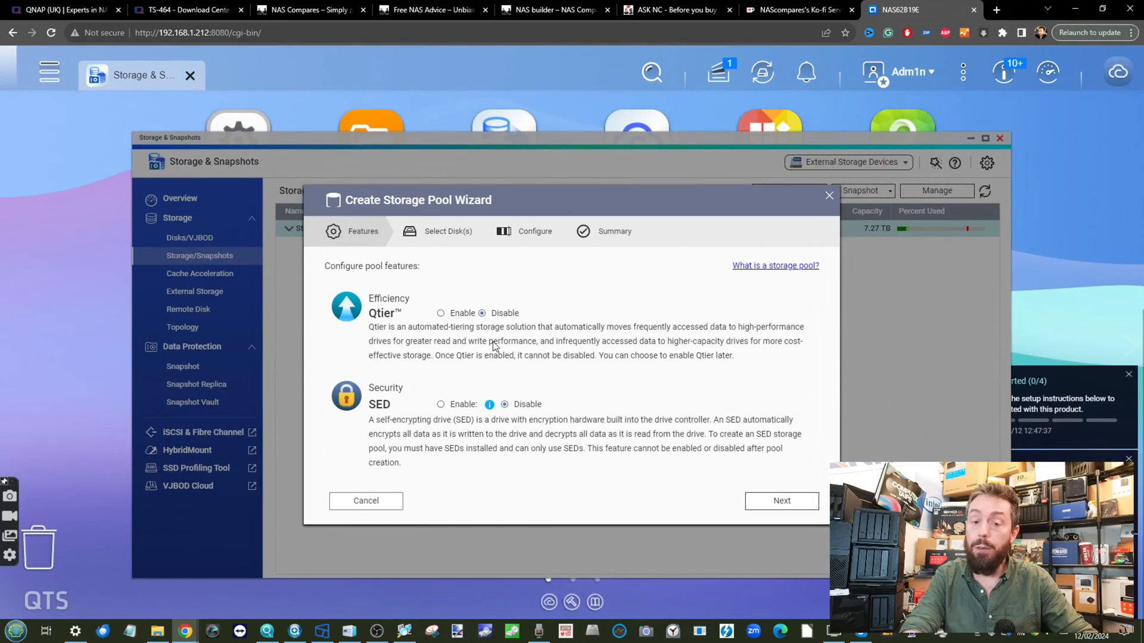
left_click(768, 501)
left_click(341, 314)
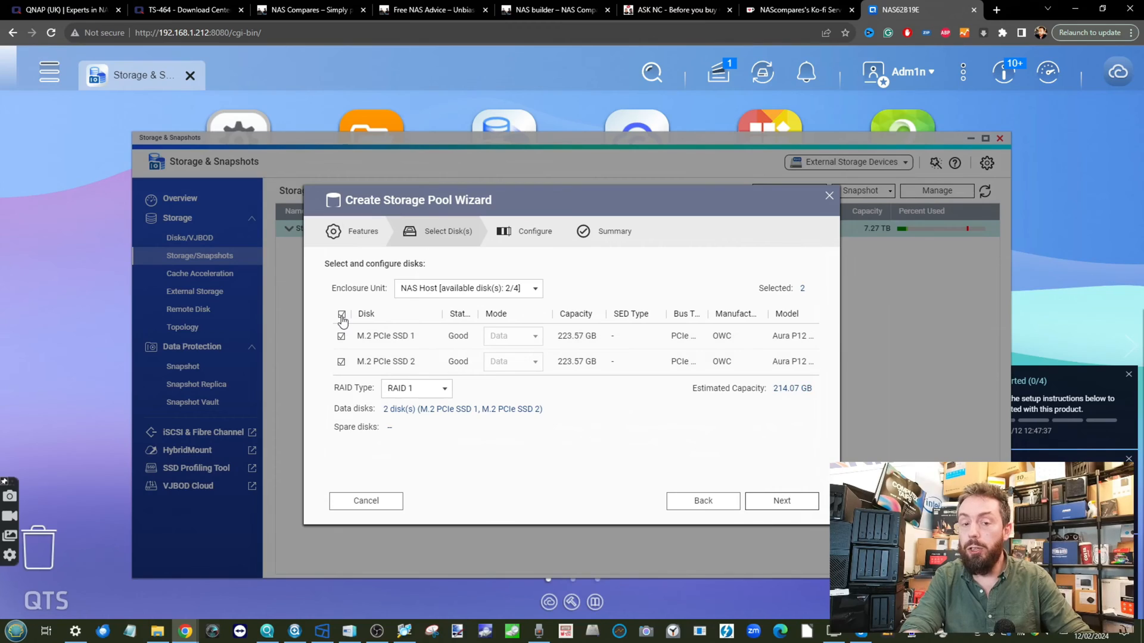
left_click(414, 388)
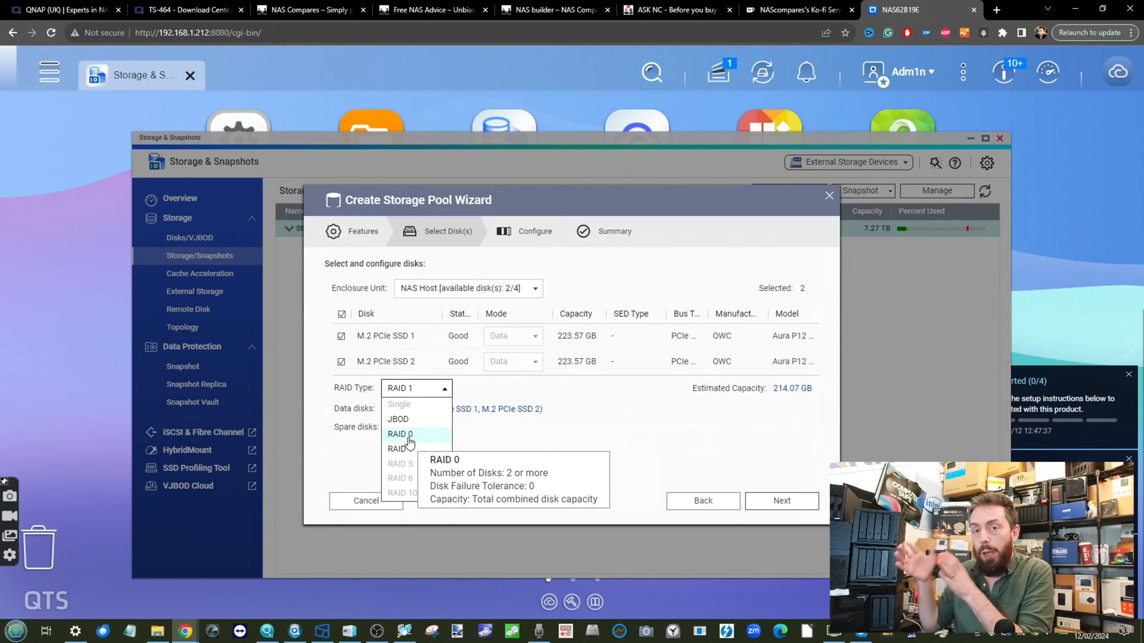
left_click(830, 196)
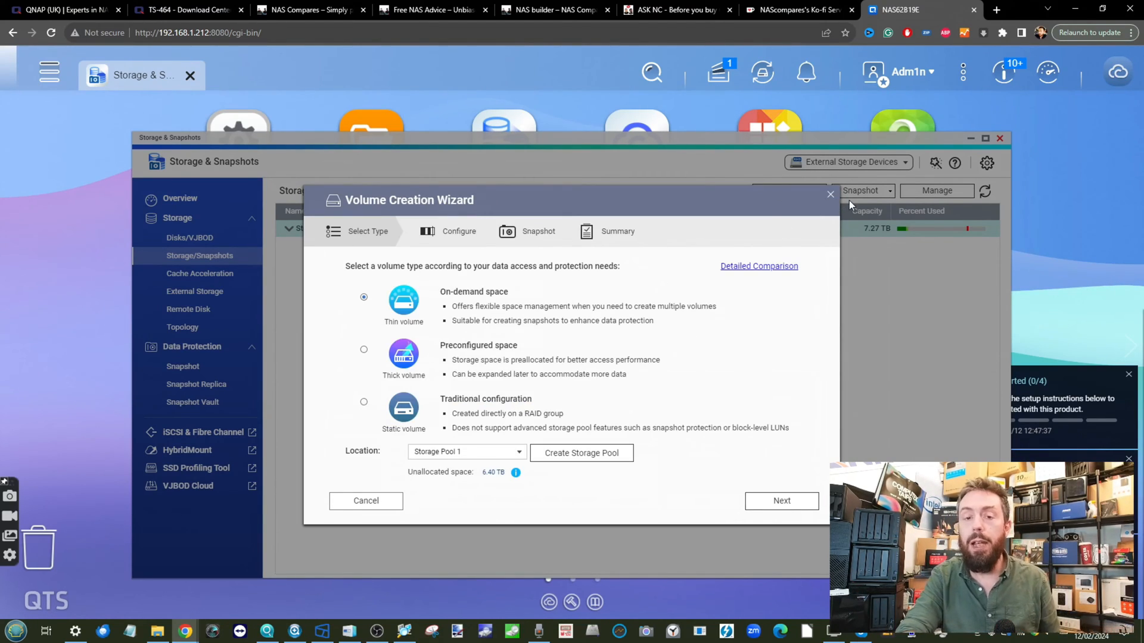
left_click(830, 196)
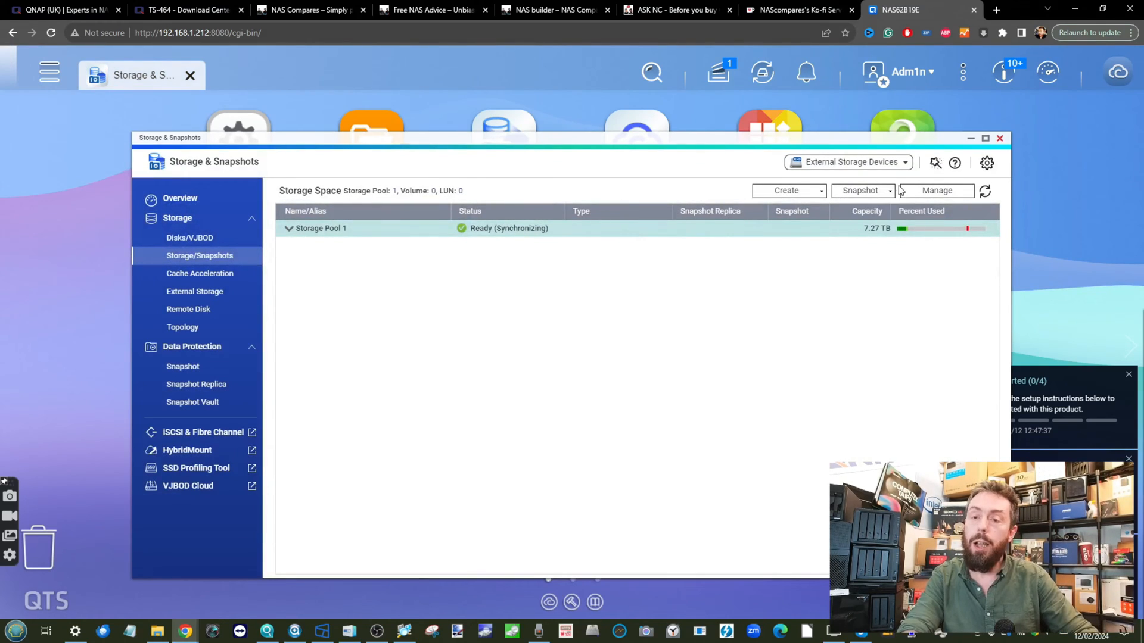
Start a new thin volume on Storage Pool 1 and accept the thin provisioning notice
left_click(816, 189)
left_click(792, 231)
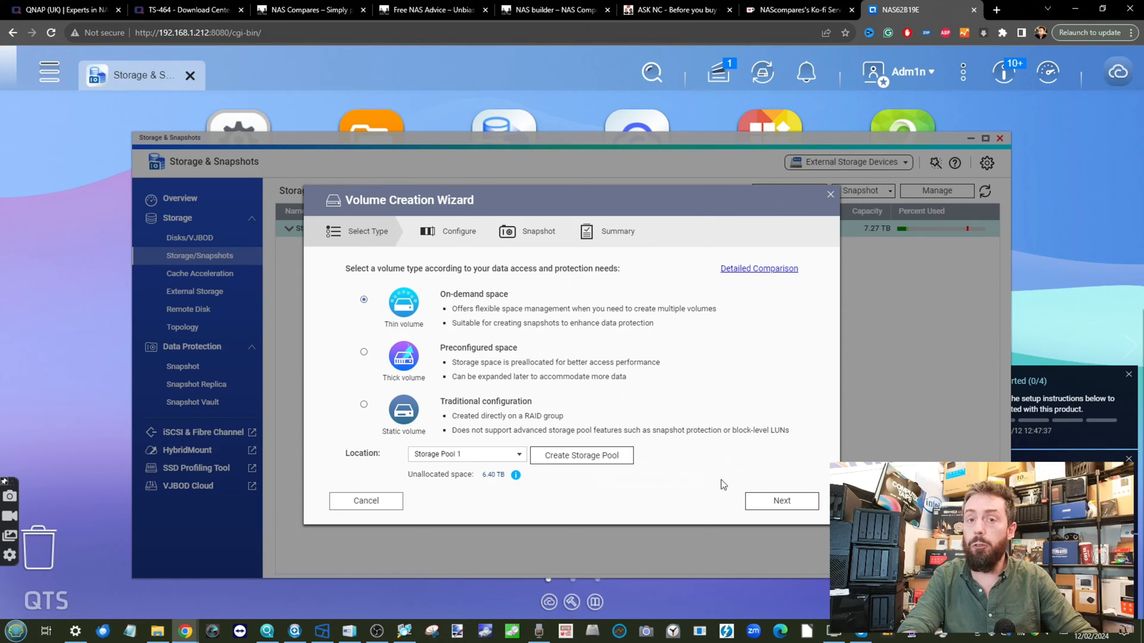
left_click(787, 502)
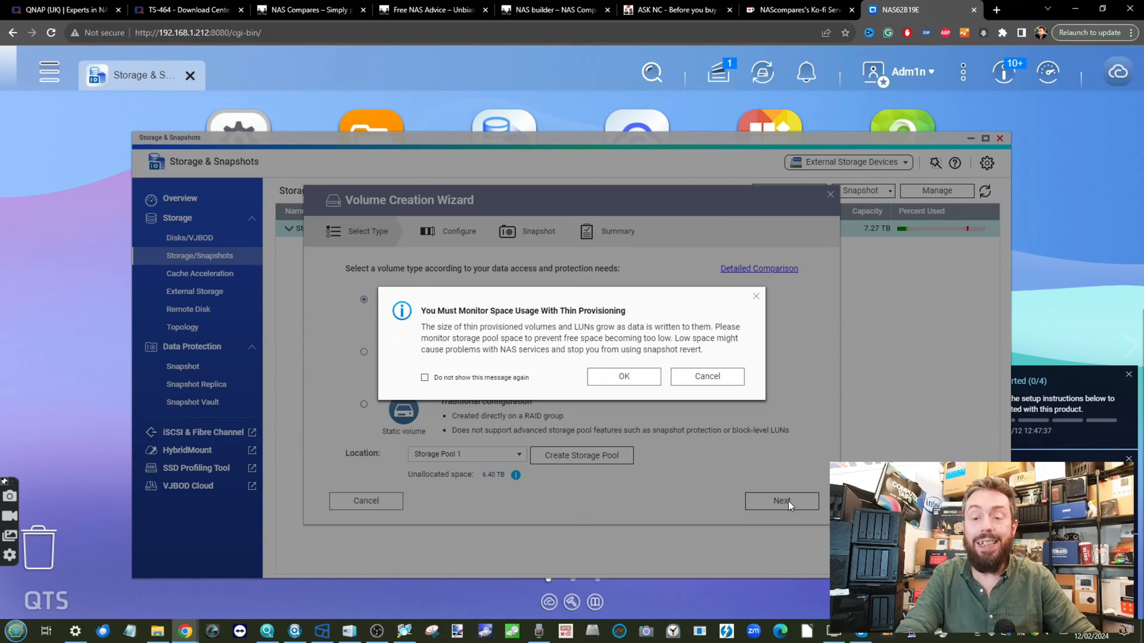
left_click(612, 377)
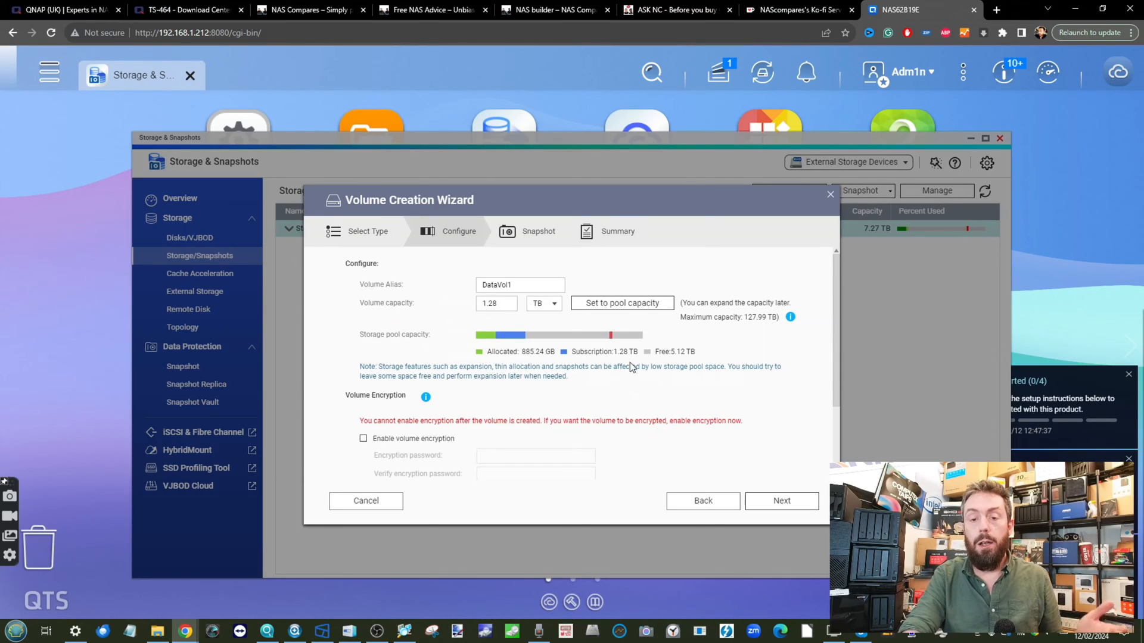
Replace the volume alias with hdd-vol
left_click_drag(524, 285, 370, 281)
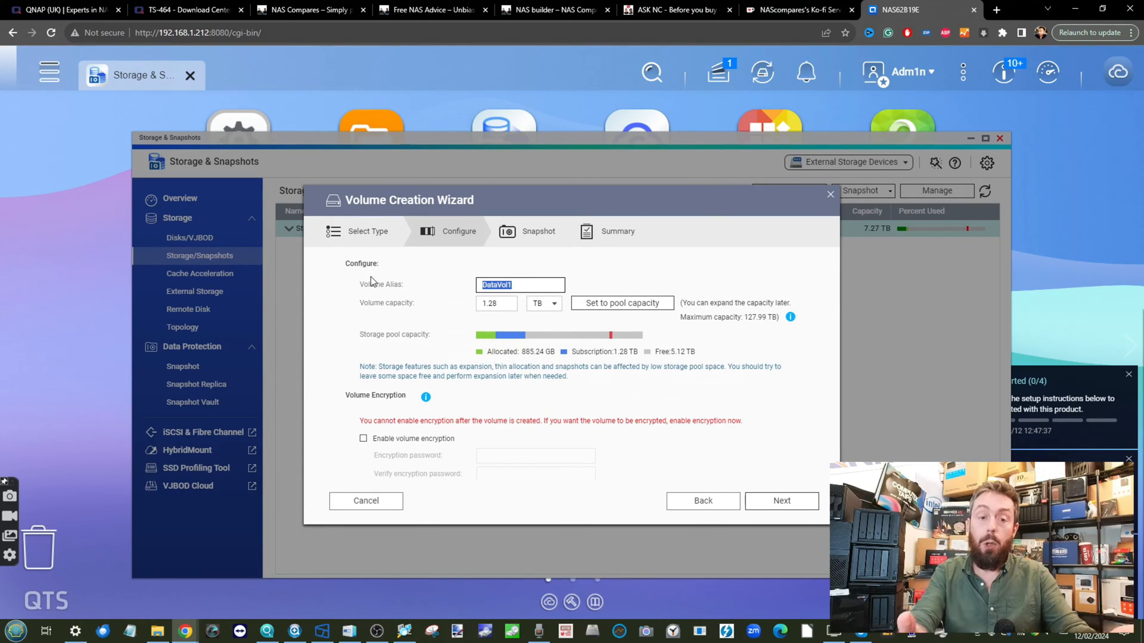
type("hdd")
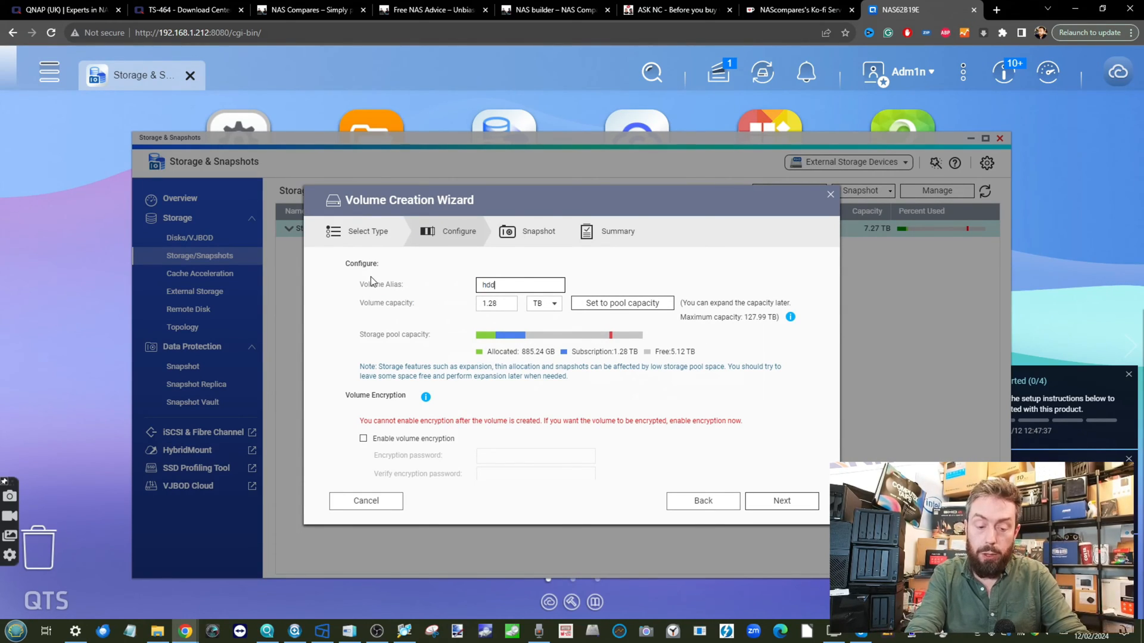
type("-pool")
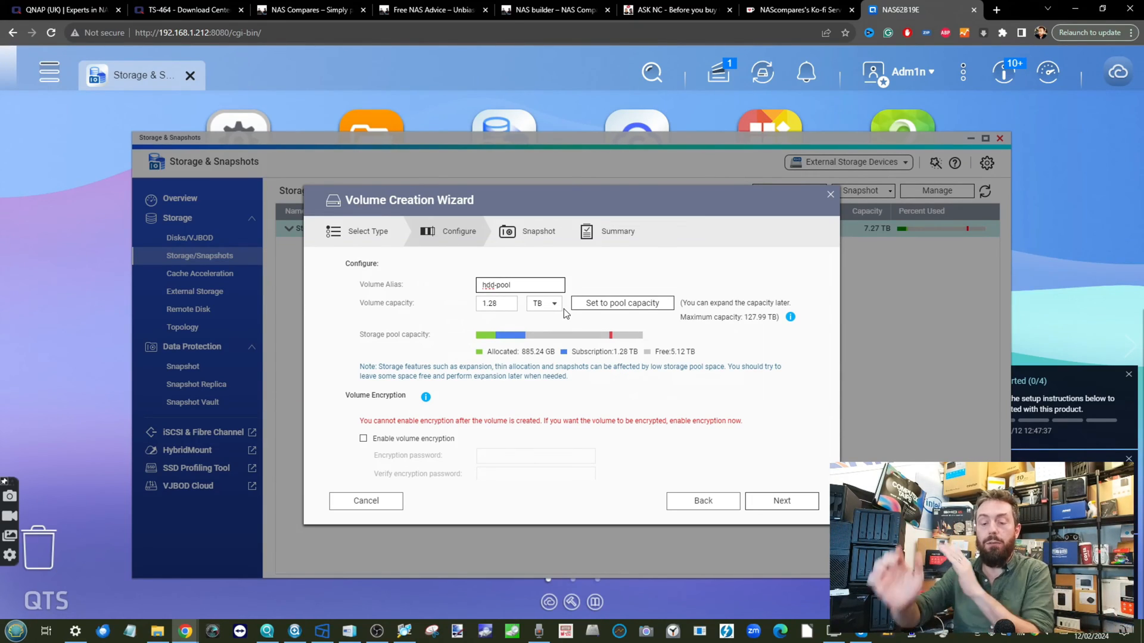
key("BackSpace")
key("BackSpace")
key("BackSpace")
key("BackSpace")
type("vo")
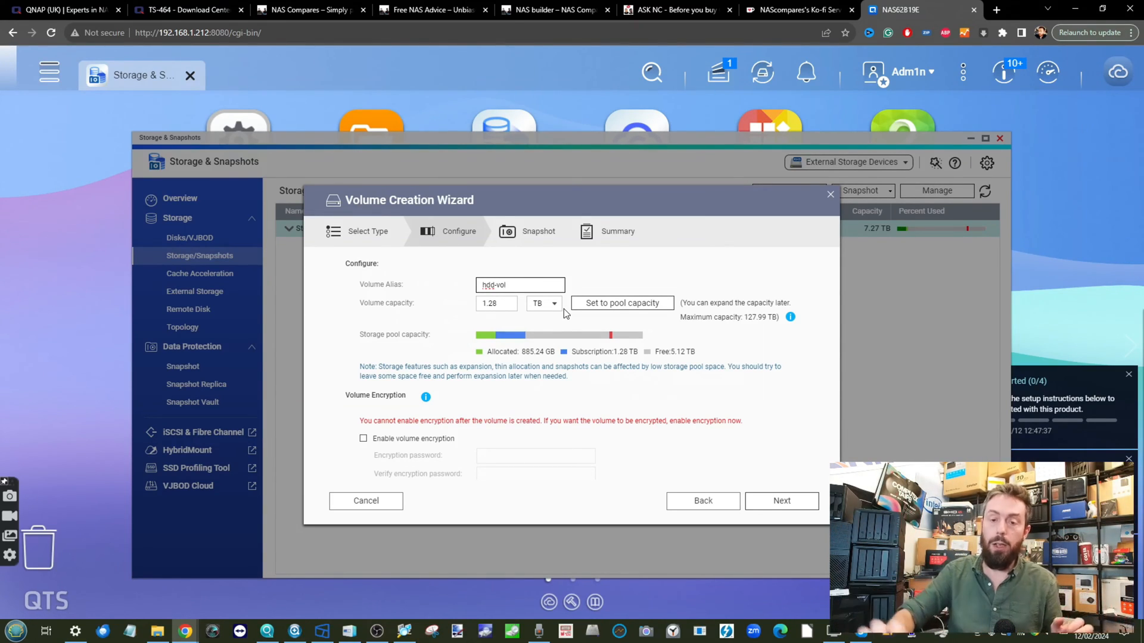
type("l")
Set the volume capacity to 3 TB
key("Tab")
type("3")
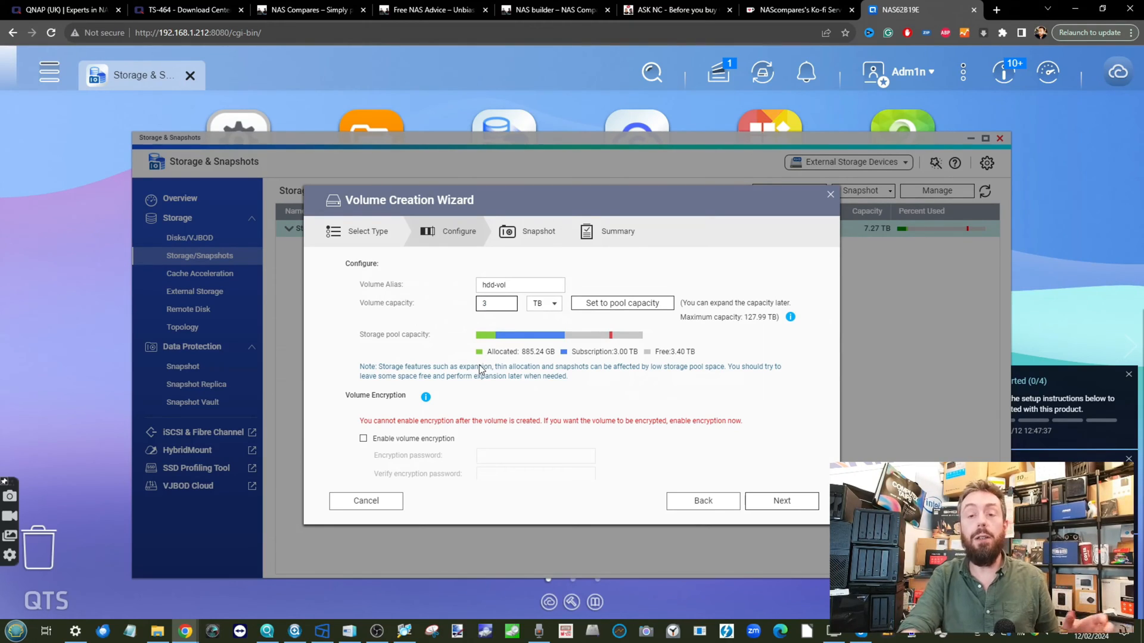
left_click(638, 372)
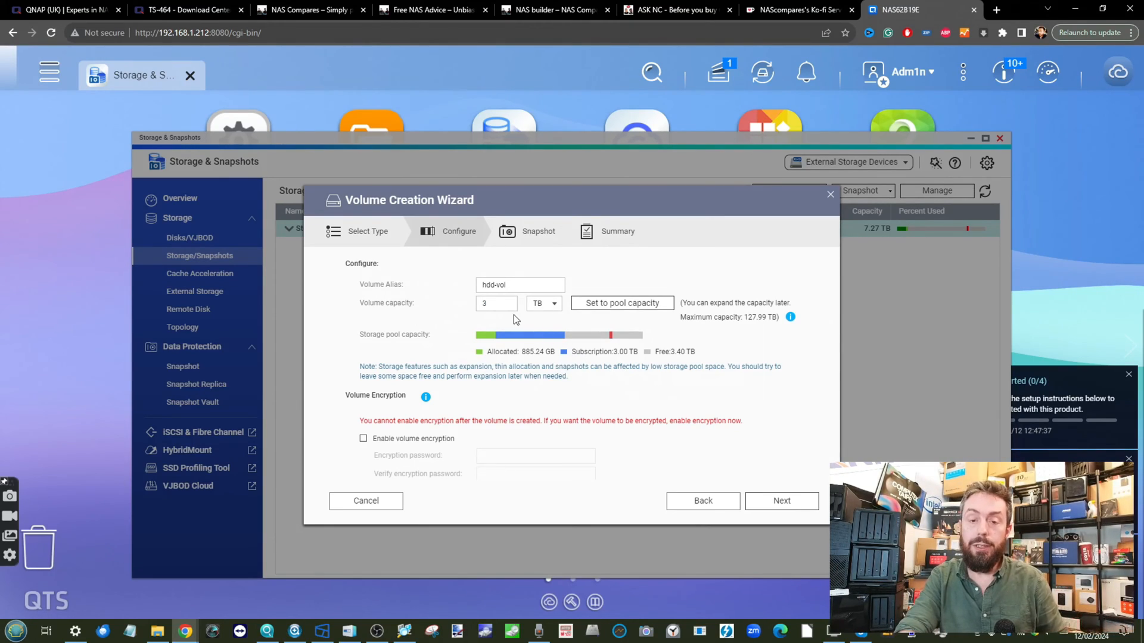
scroll(530, 338, "up", 5)
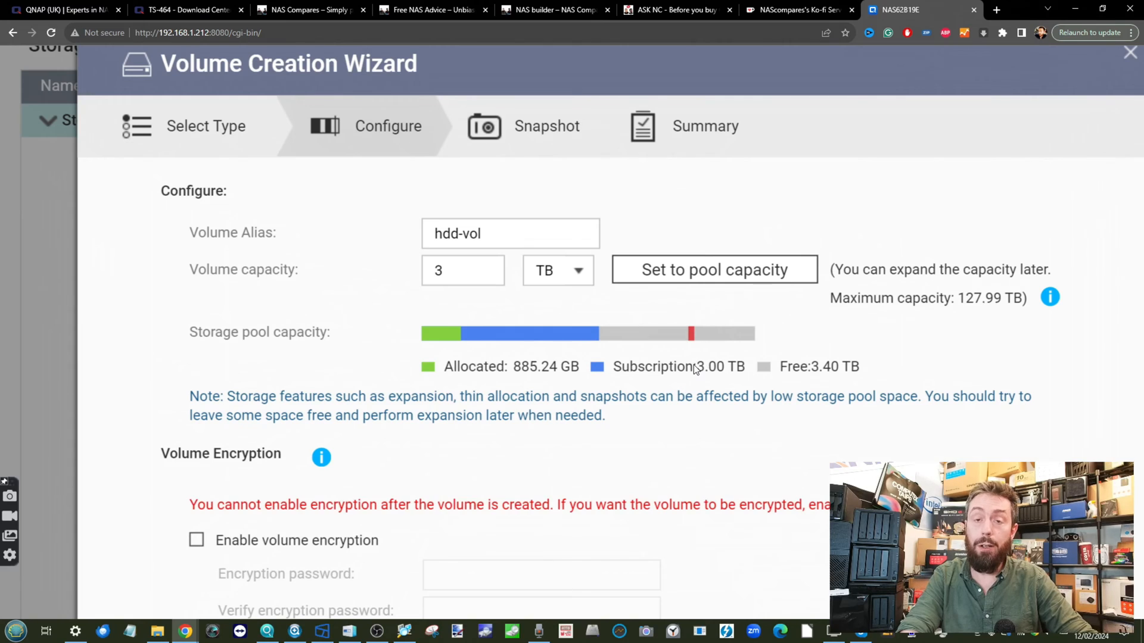
Look over the volume encryption options and expand the volume's advanced settings
scroll(694, 365, "down", 5)
scroll(693, 365, "down", 1)
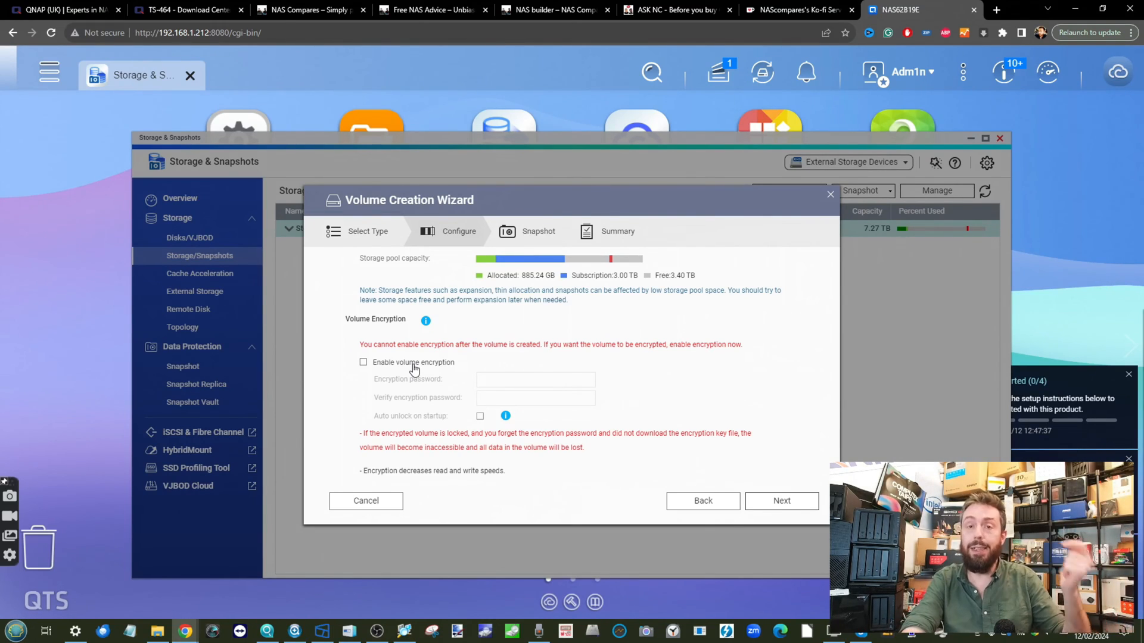
scroll(414, 370, "down", 1)
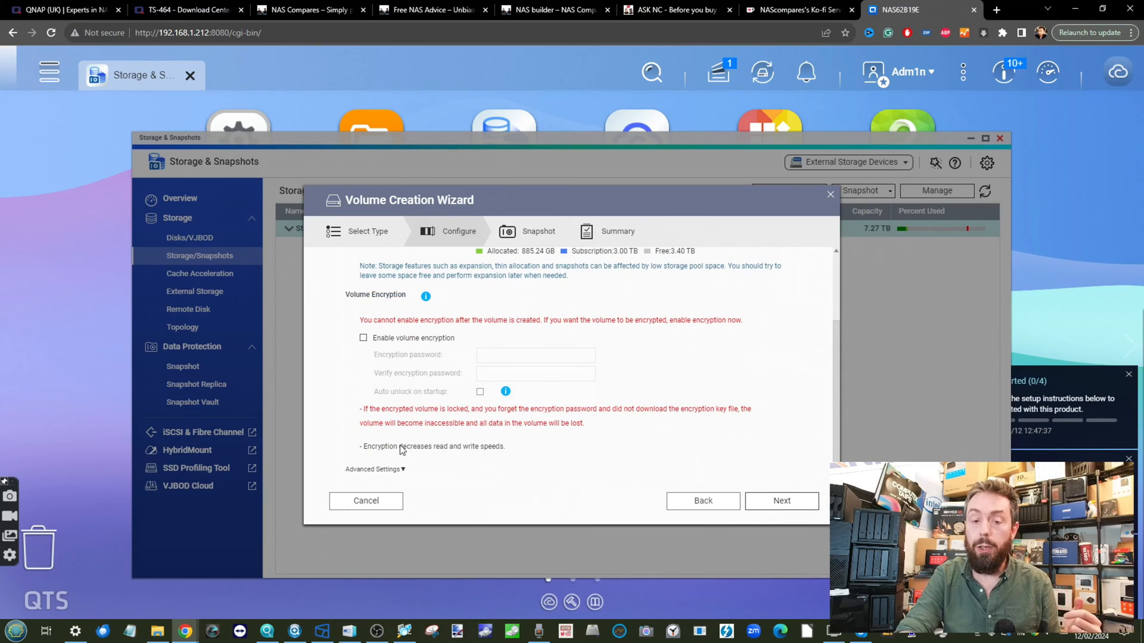
scroll(417, 417, "down", 5)
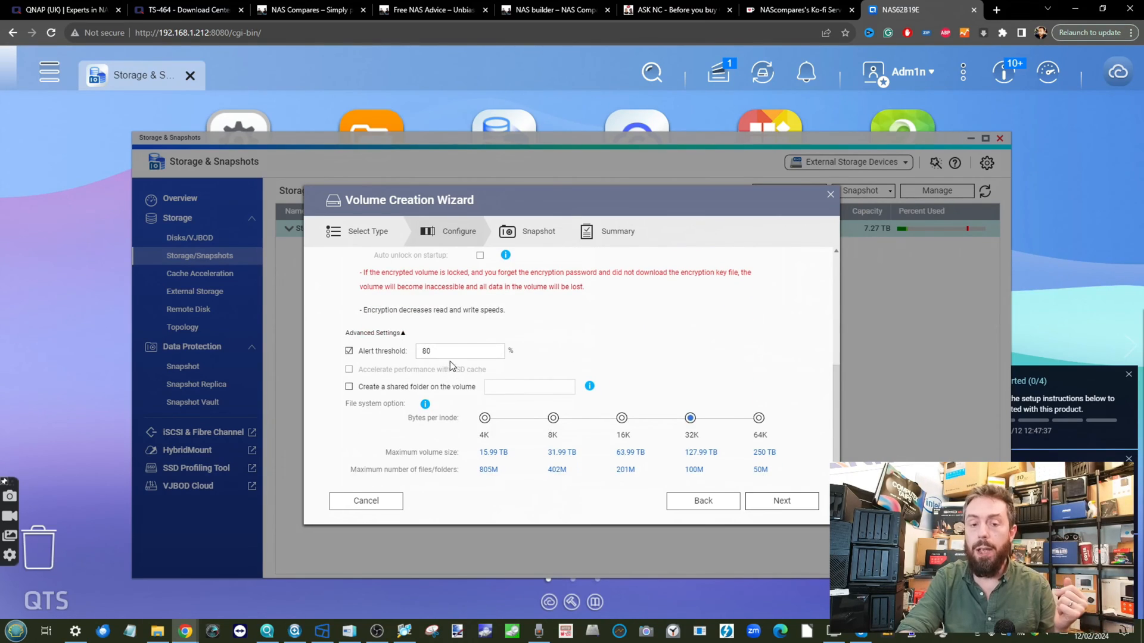
left_click(424, 389)
left_click(505, 386)
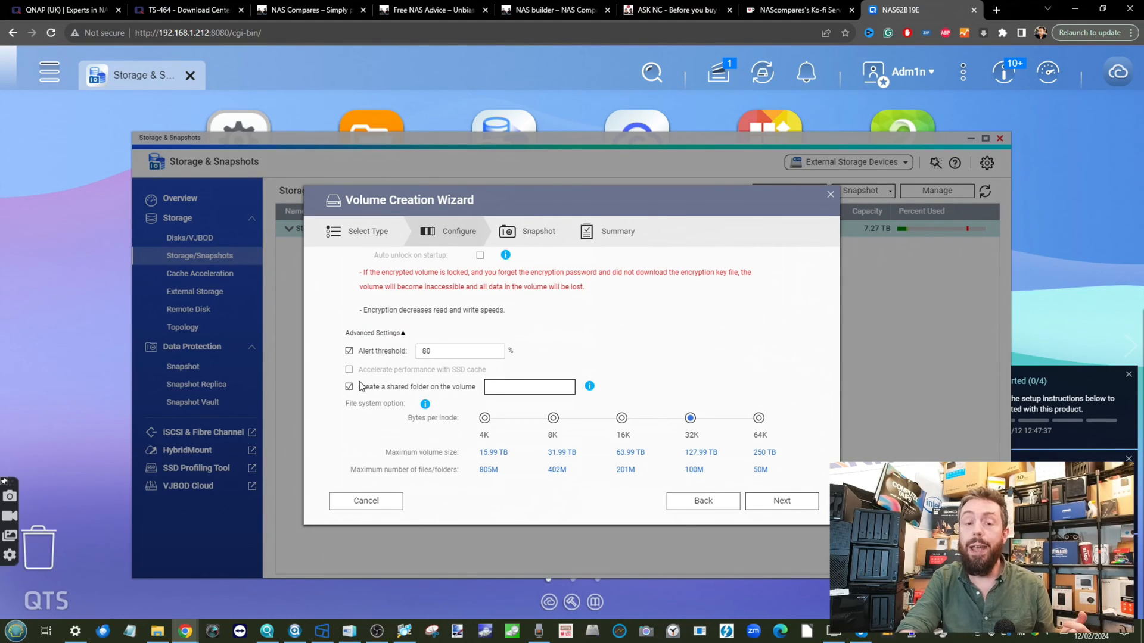
left_click(373, 124)
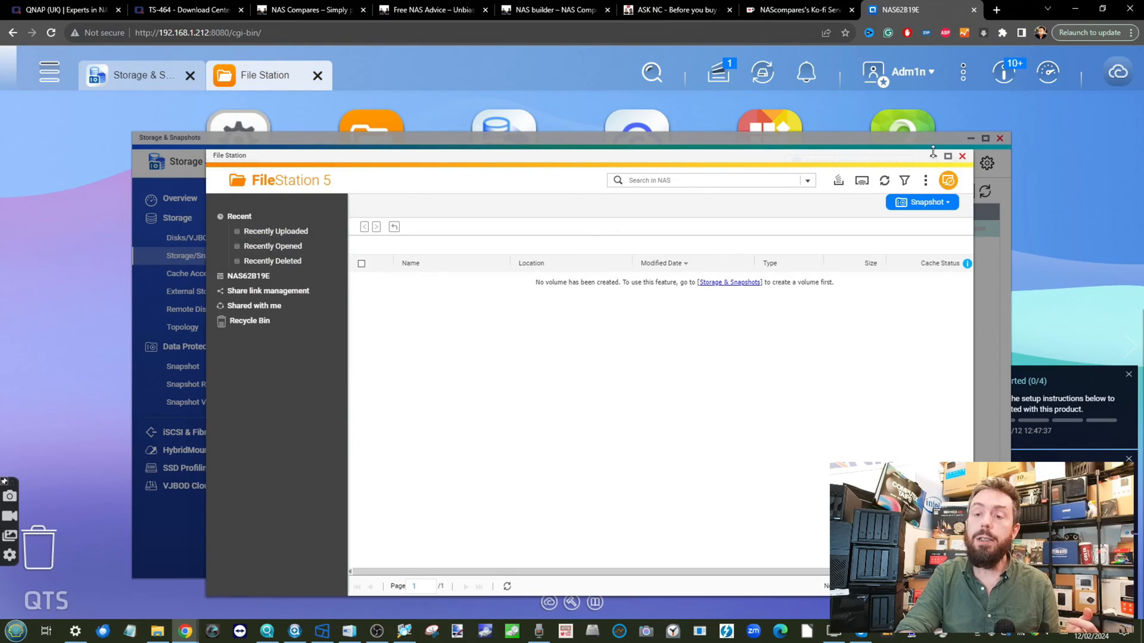
left_click(933, 156)
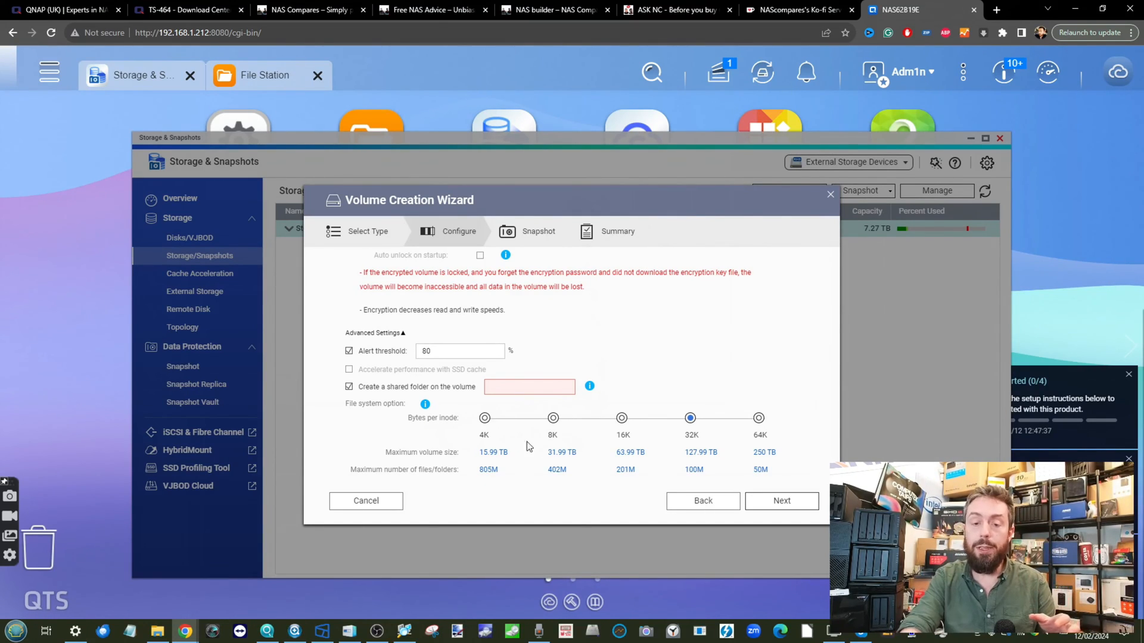
mouse_move(425, 405)
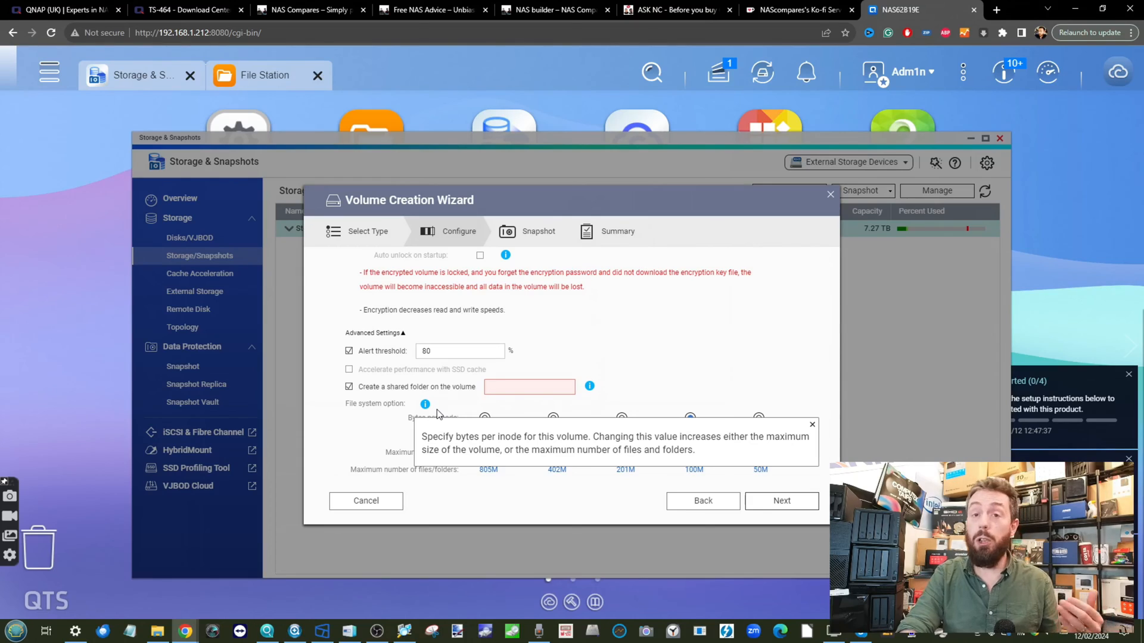
left_click(813, 424)
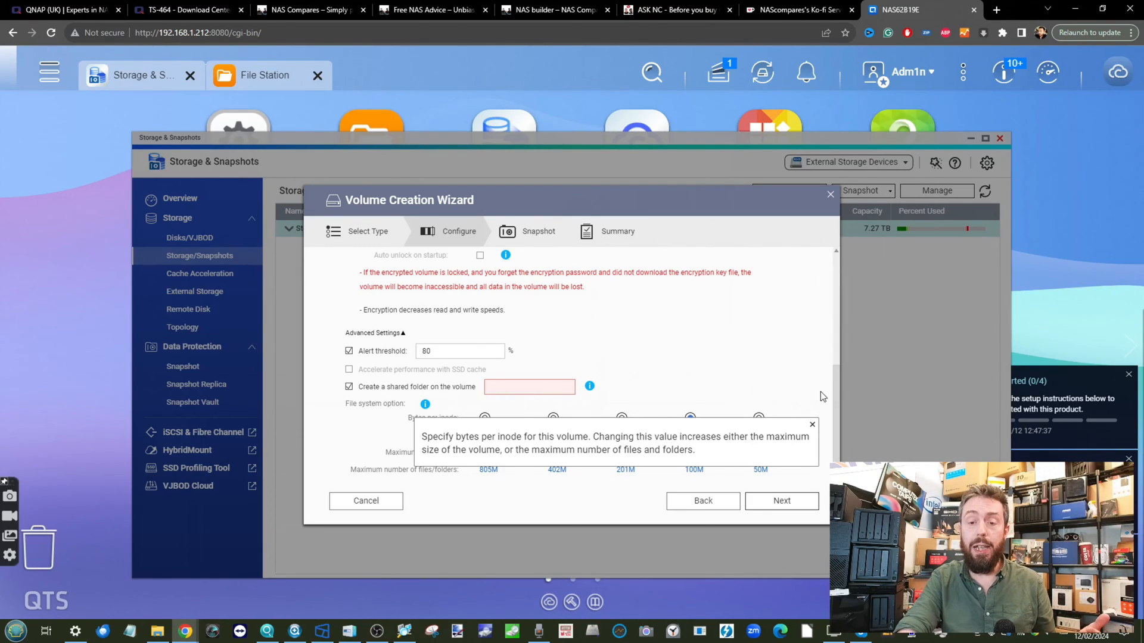
mouse_move(553, 384)
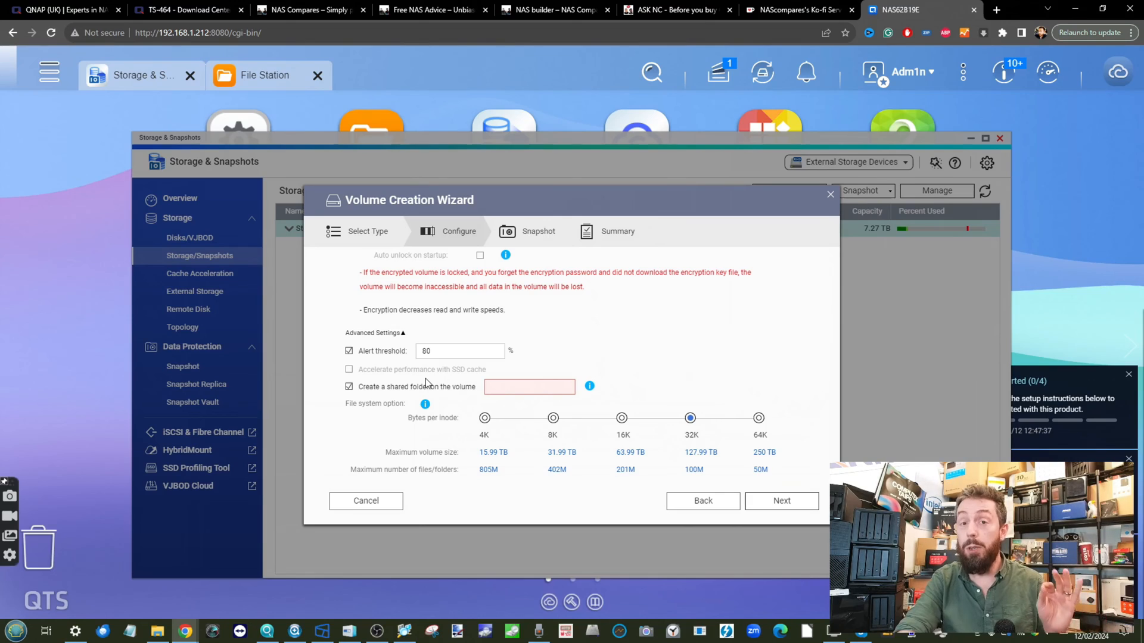
left_click(362, 391)
Keep the snapshot schedule and retention enabled, create the volume, and dismiss the creation notice
left_click(776, 508)
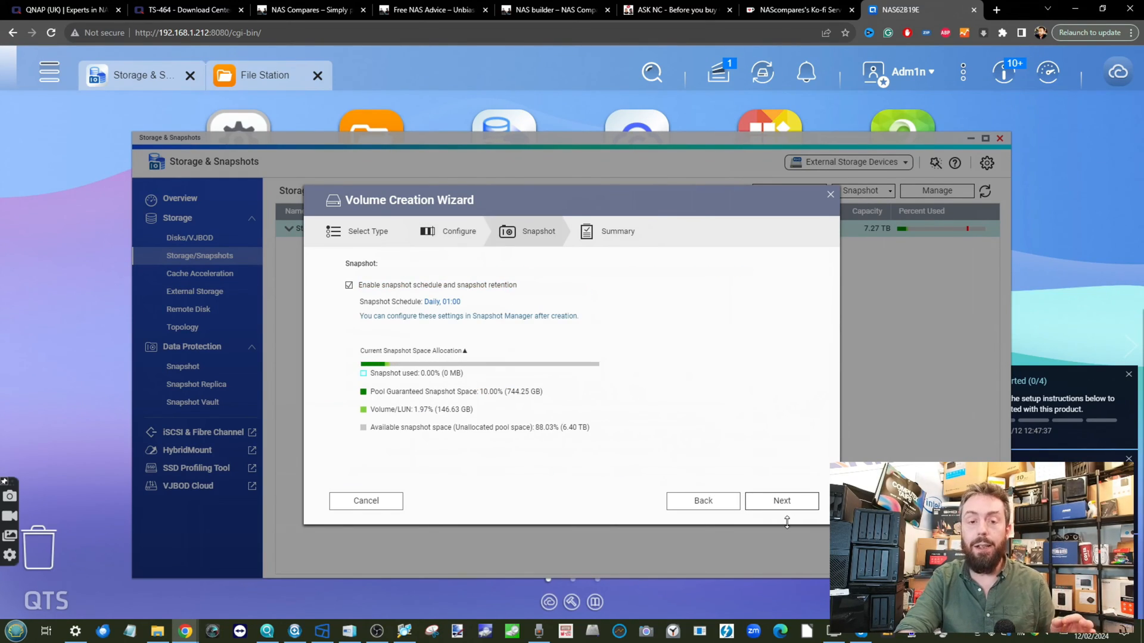
scroll(419, 297, "up", 5)
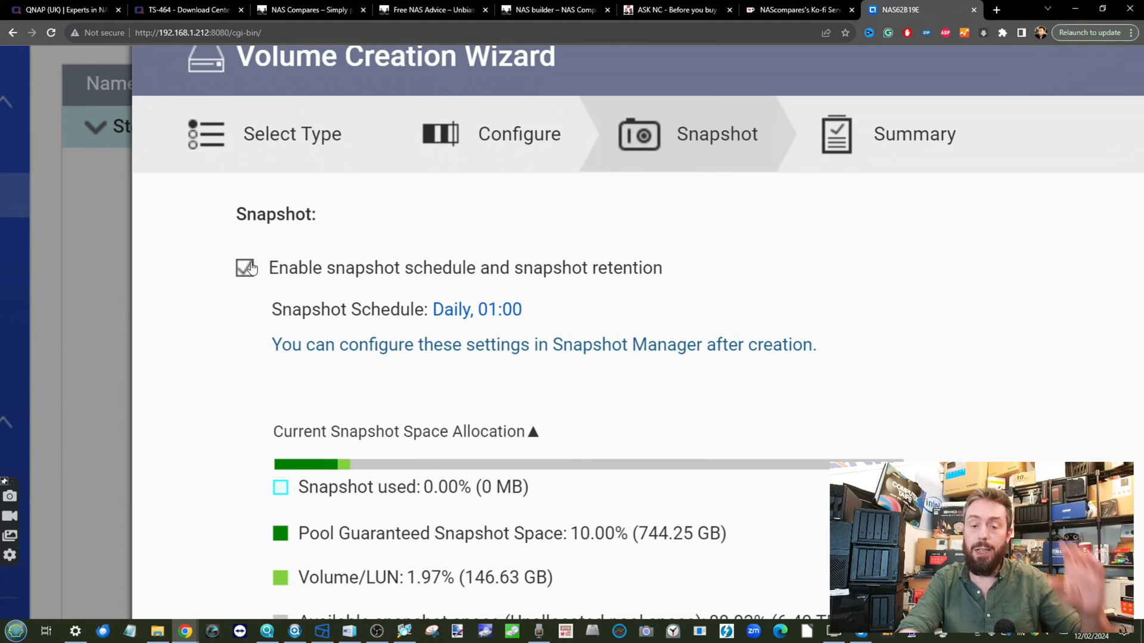
scroll(251, 269, "down", 5)
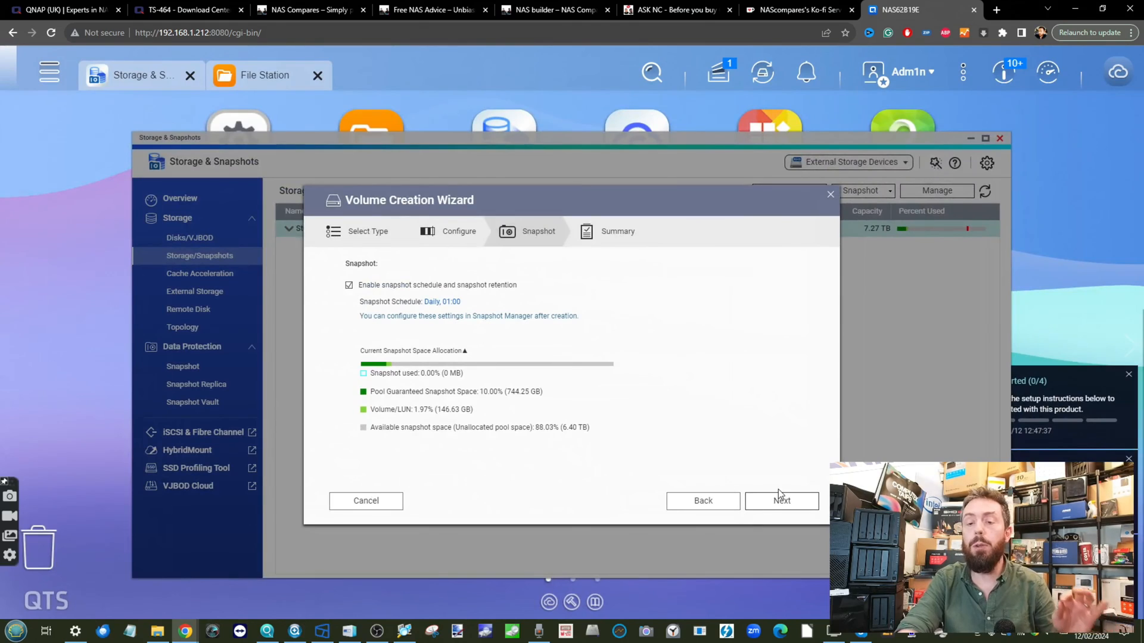
left_click(778, 502)
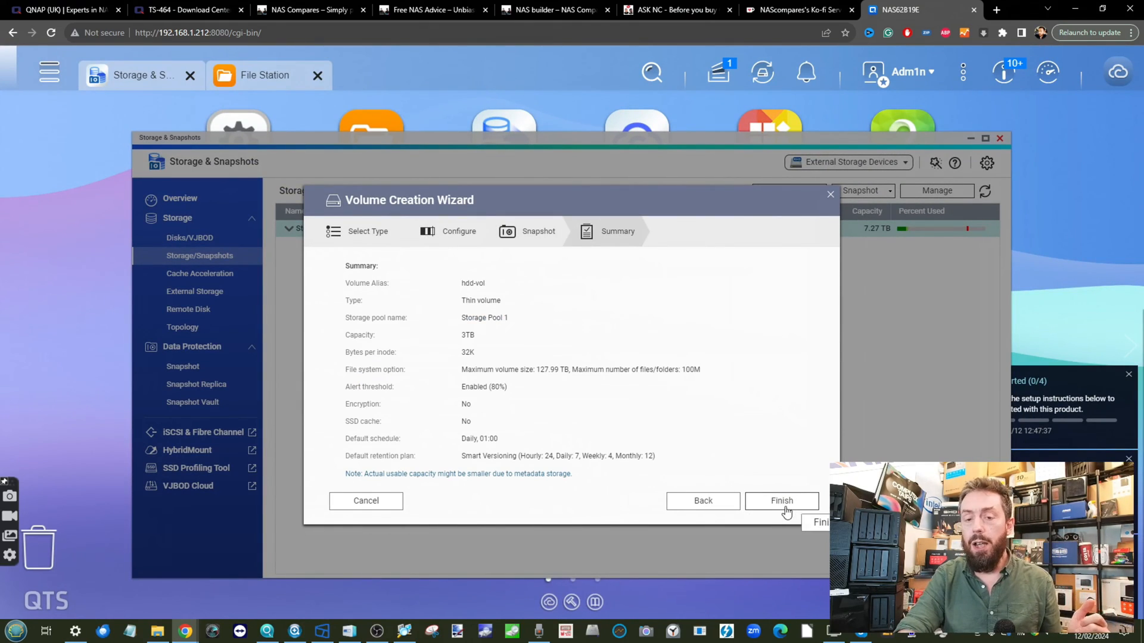
left_click(782, 501)
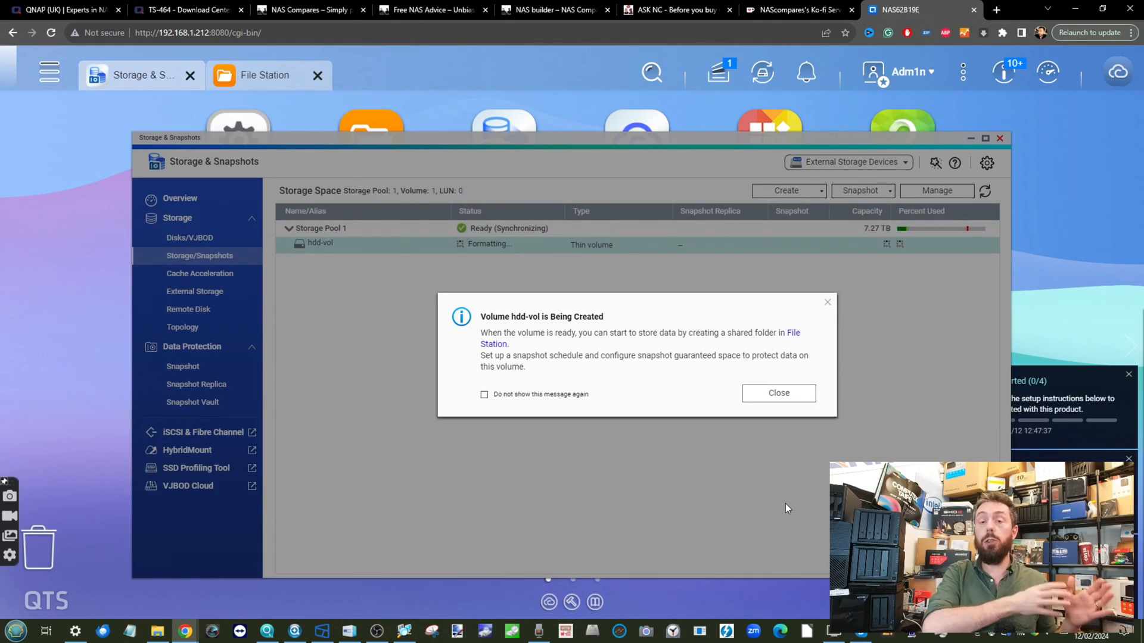
left_click(787, 402)
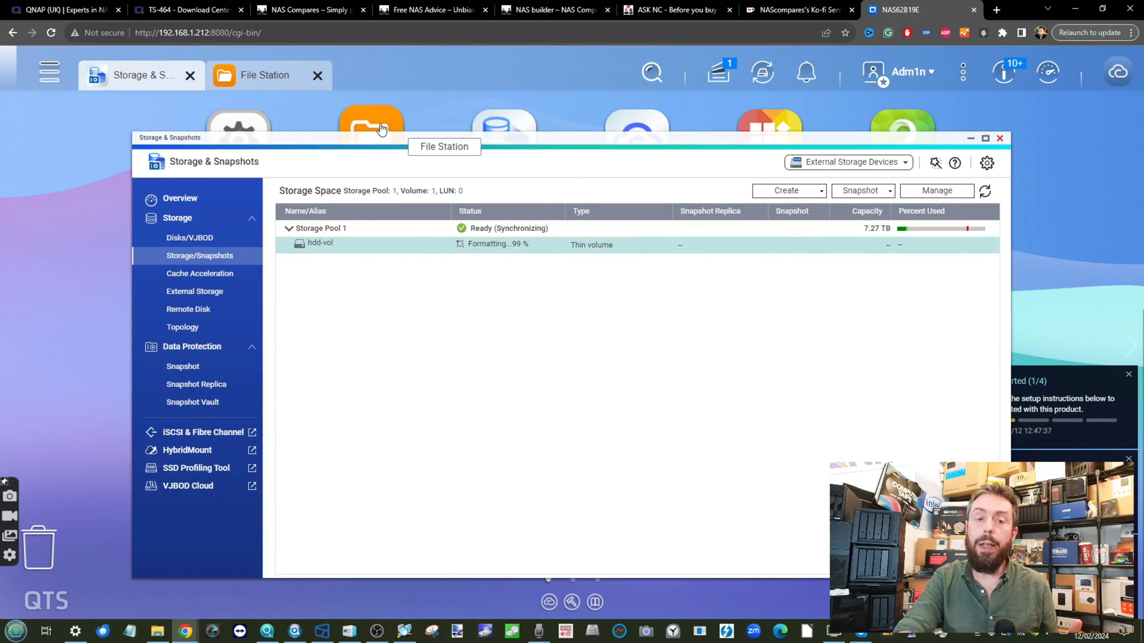
Check File Station and look at the administrator account's options
left_click(262, 75)
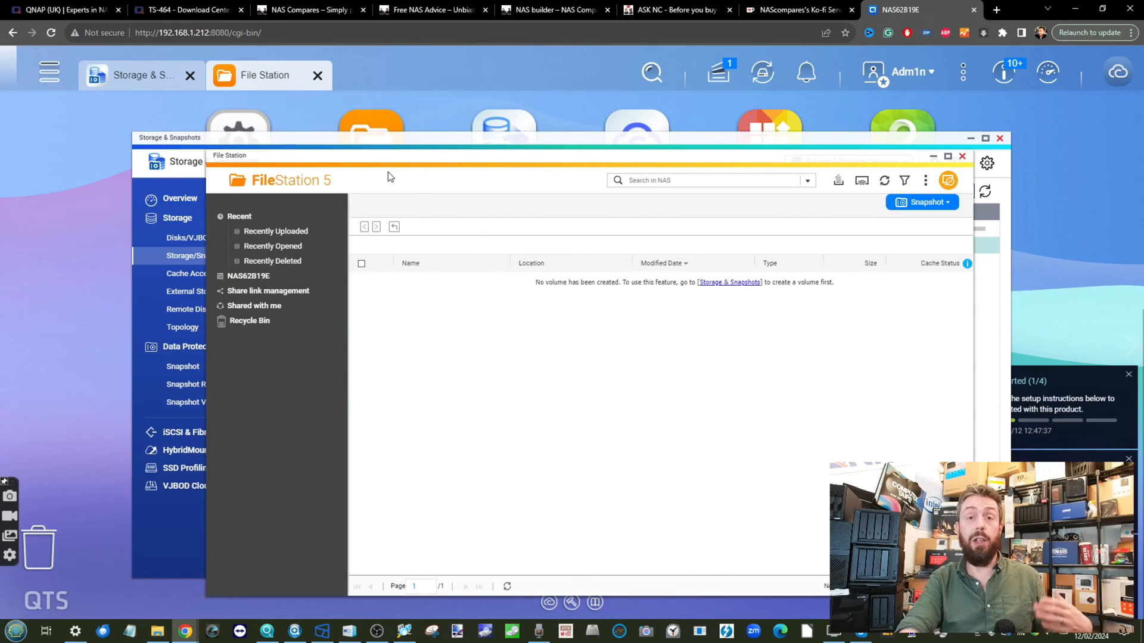
left_click(933, 156)
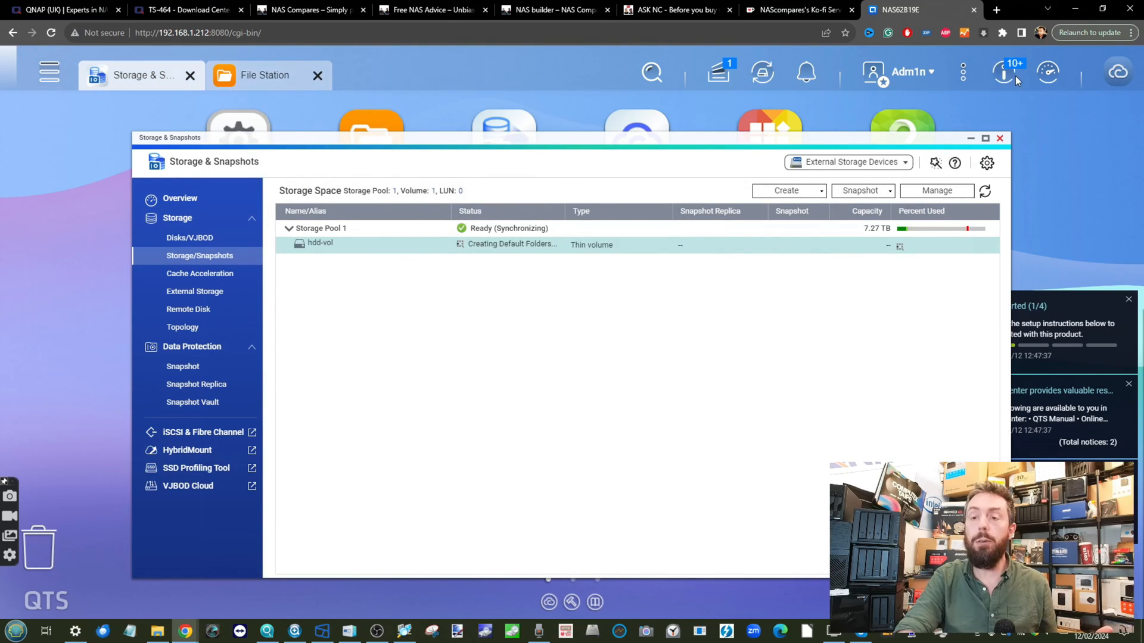
left_click(910, 72)
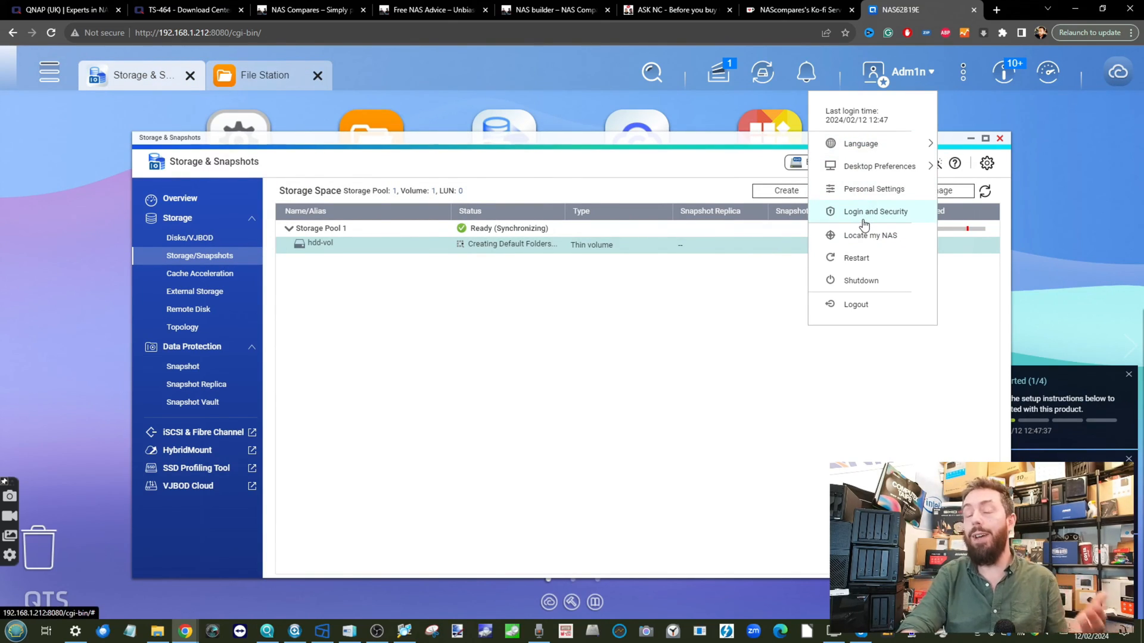
left_click(685, 297)
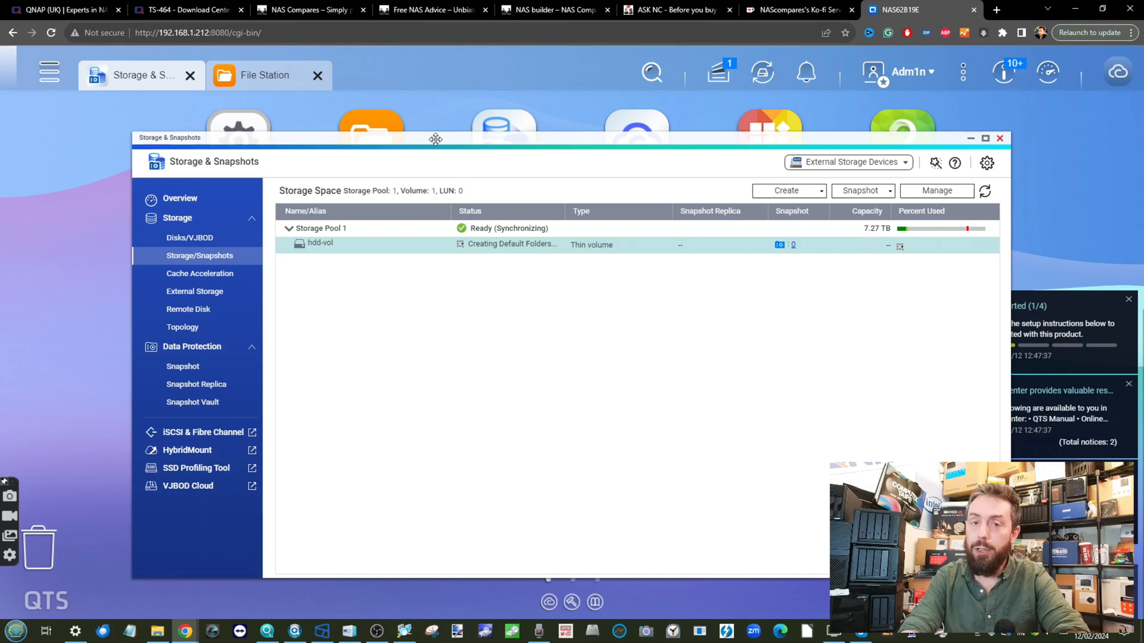
Switch to the NAS Compares website and examine its home page and the free advice page's forums, Reddit communities and contact form
left_click(314, 9)
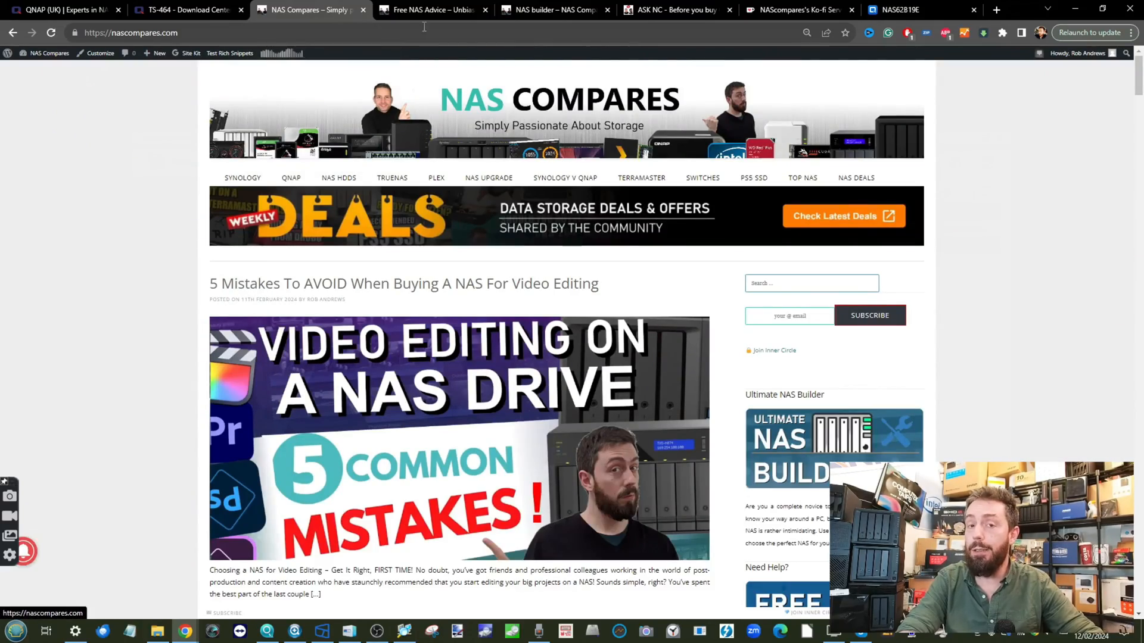
scroll(952, 383, "down", 4)
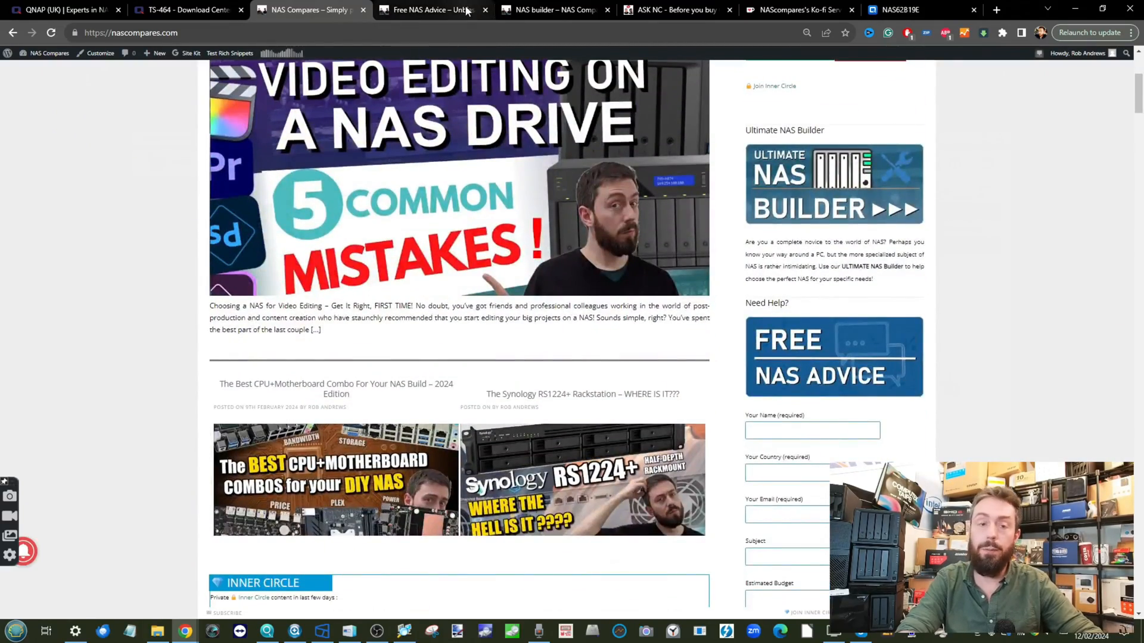
left_click(433, 9)
scroll(741, 254, "down", 3)
scroll(742, 254, "down", 2)
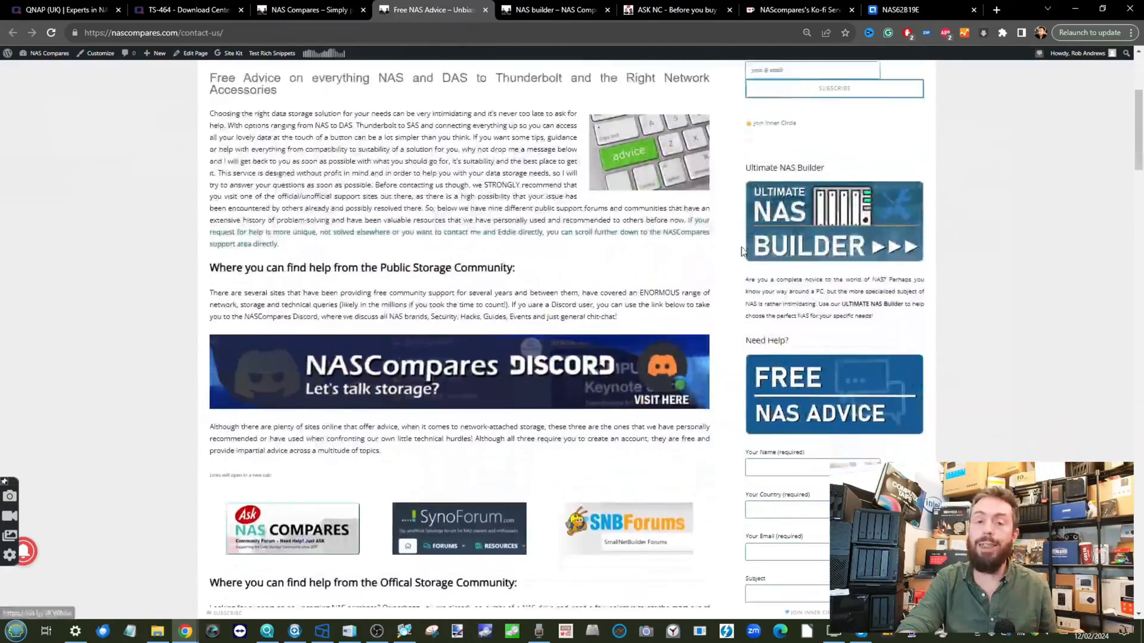
scroll(741, 247, "down", 10)
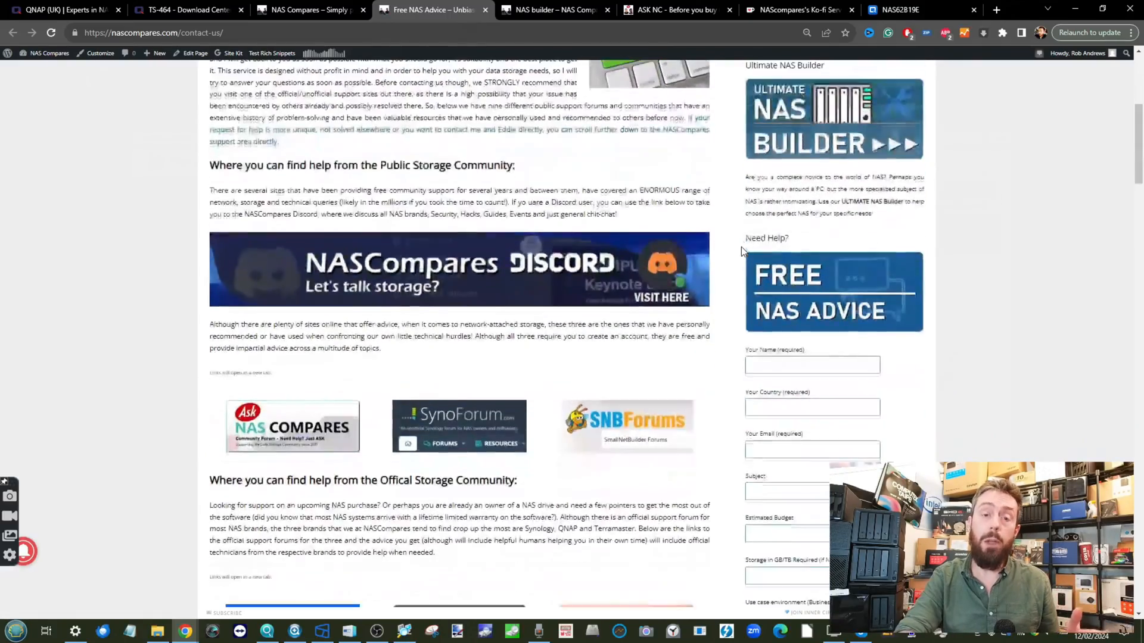
scroll(307, 242, "up", 6)
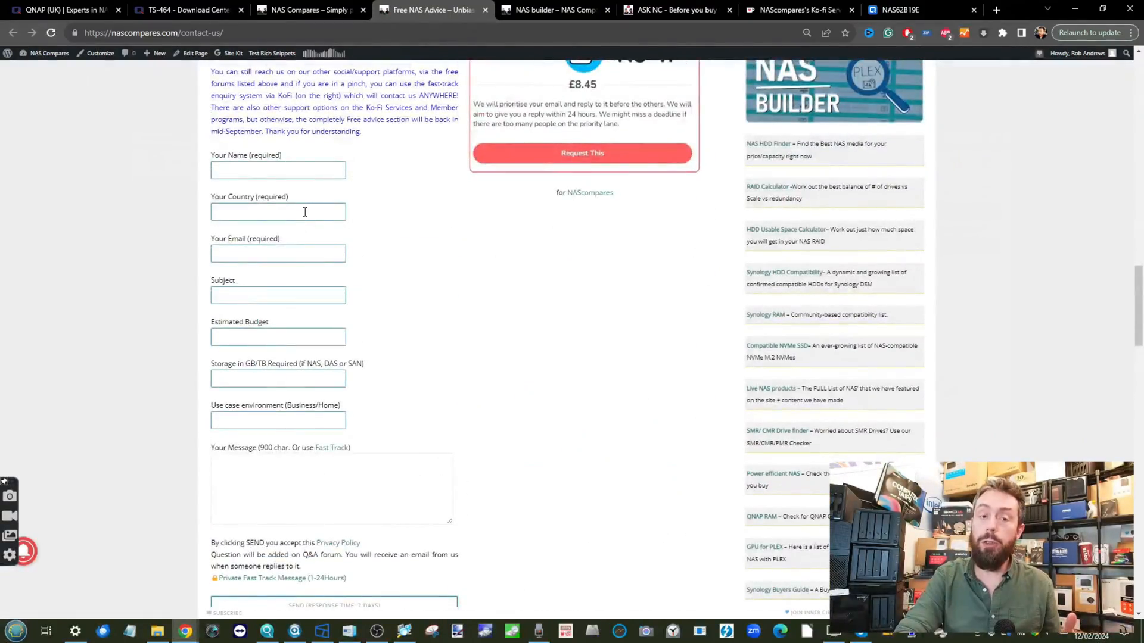
scroll(304, 211, "up", 8)
scroll(286, 239, "down", 3)
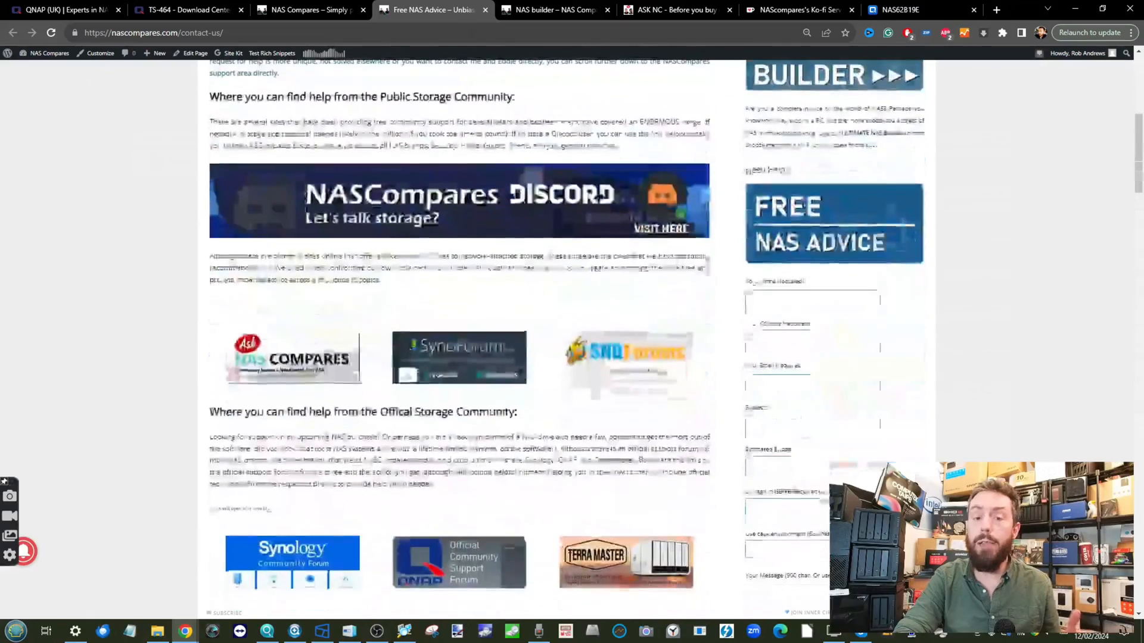
scroll(265, 267, "down", 2)
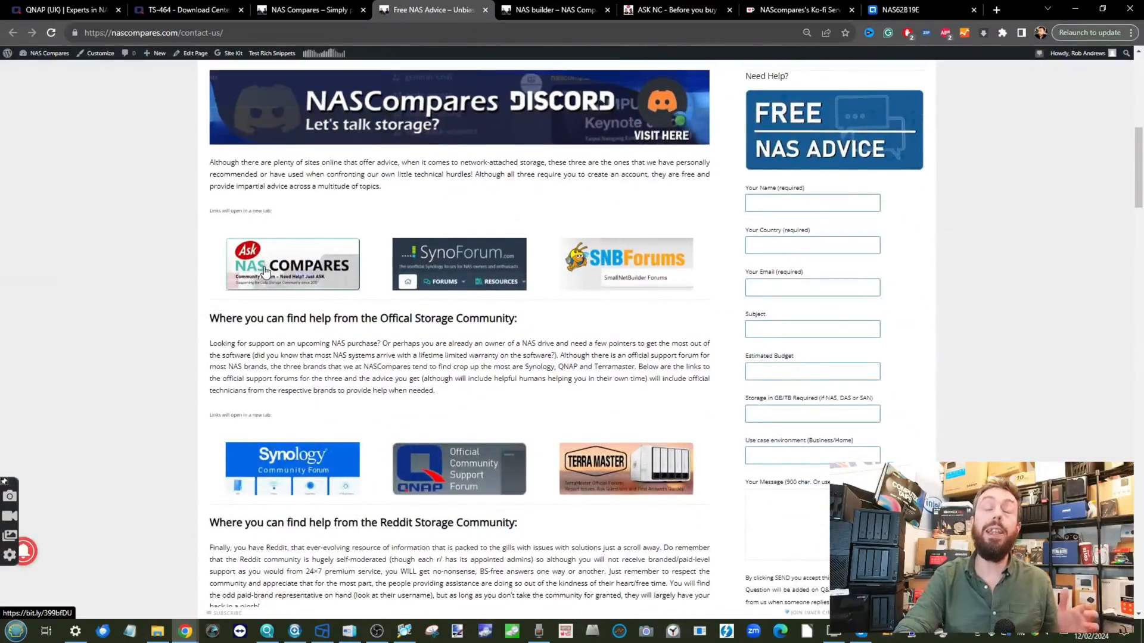
scroll(265, 271, "down", 6)
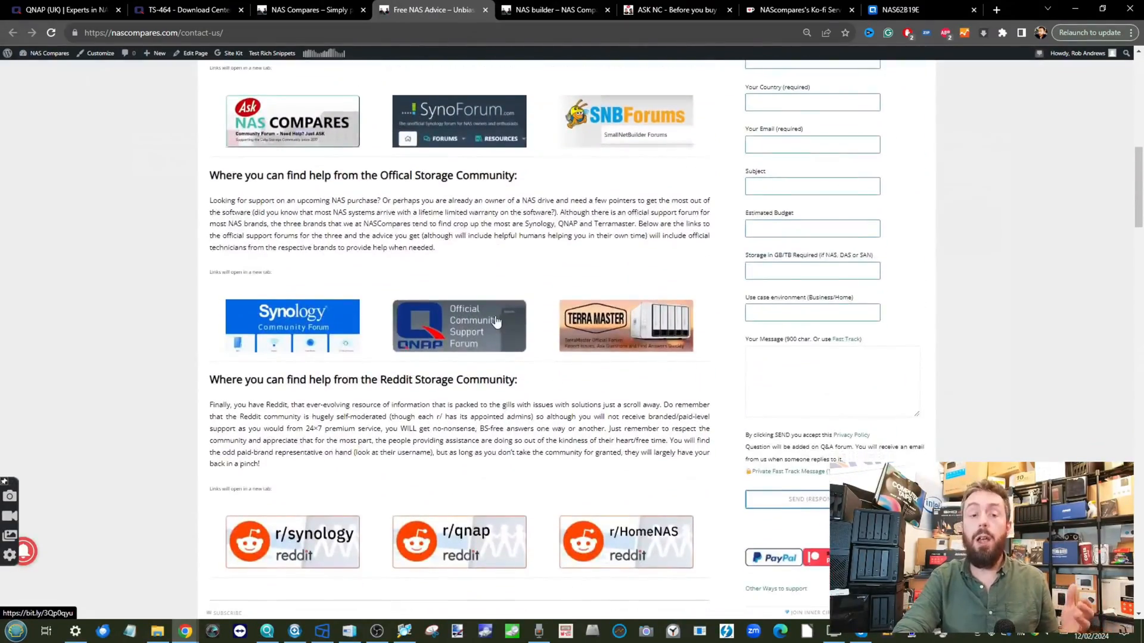
scroll(498, 319, "down", 1)
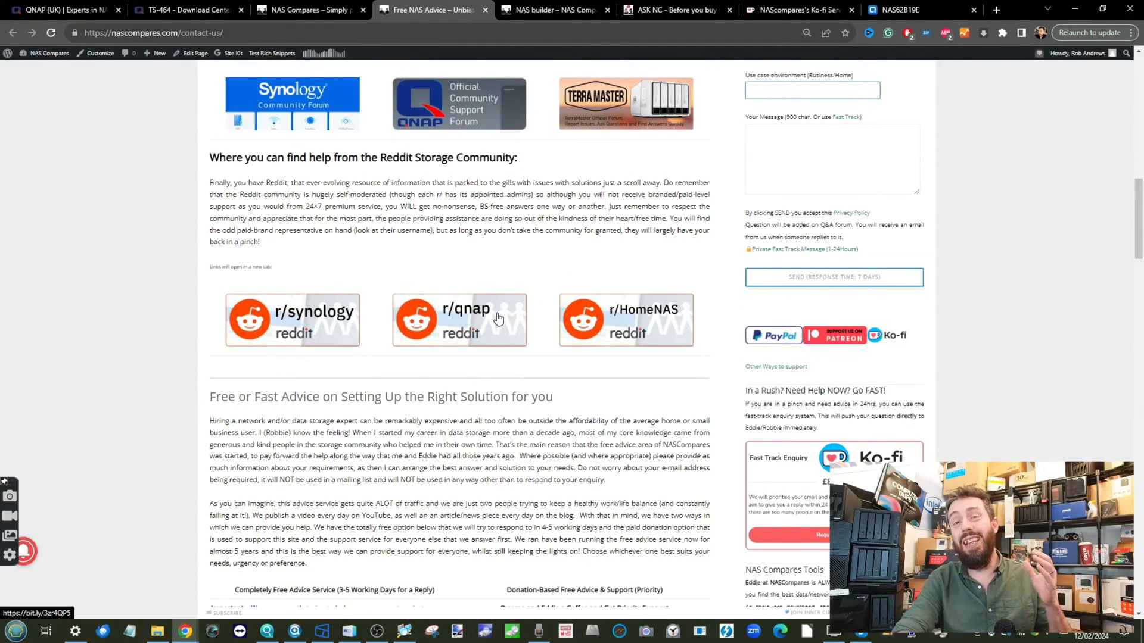
scroll(498, 318, "down", 7)
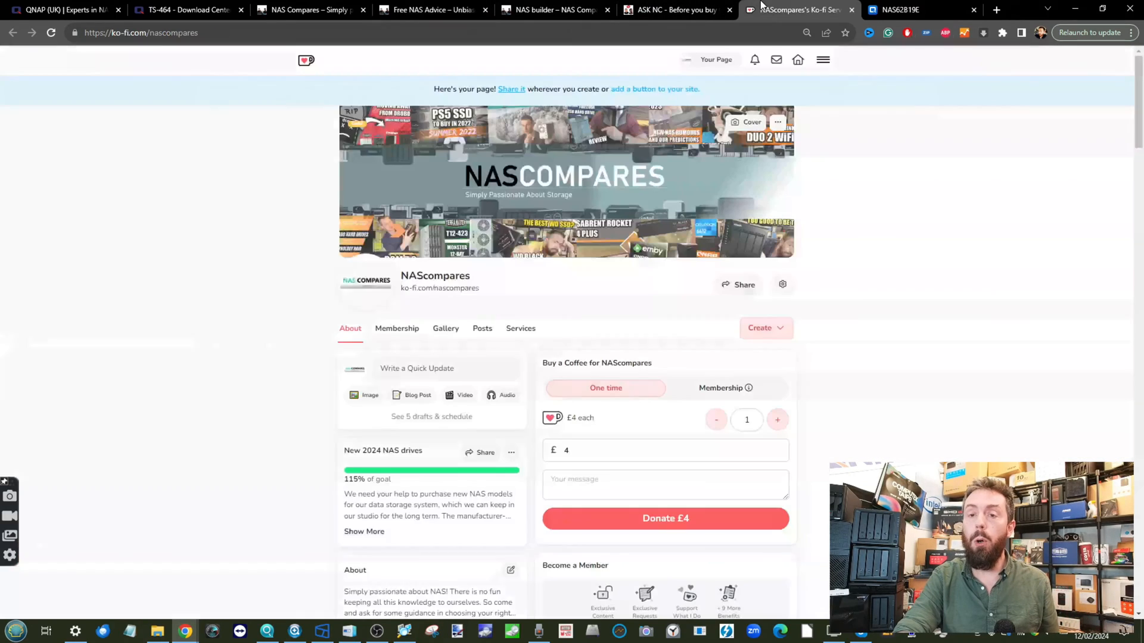
View the Ask NAS Compares community forum and the NAS Builder page
left_click(768, 10)
left_click(679, 9)
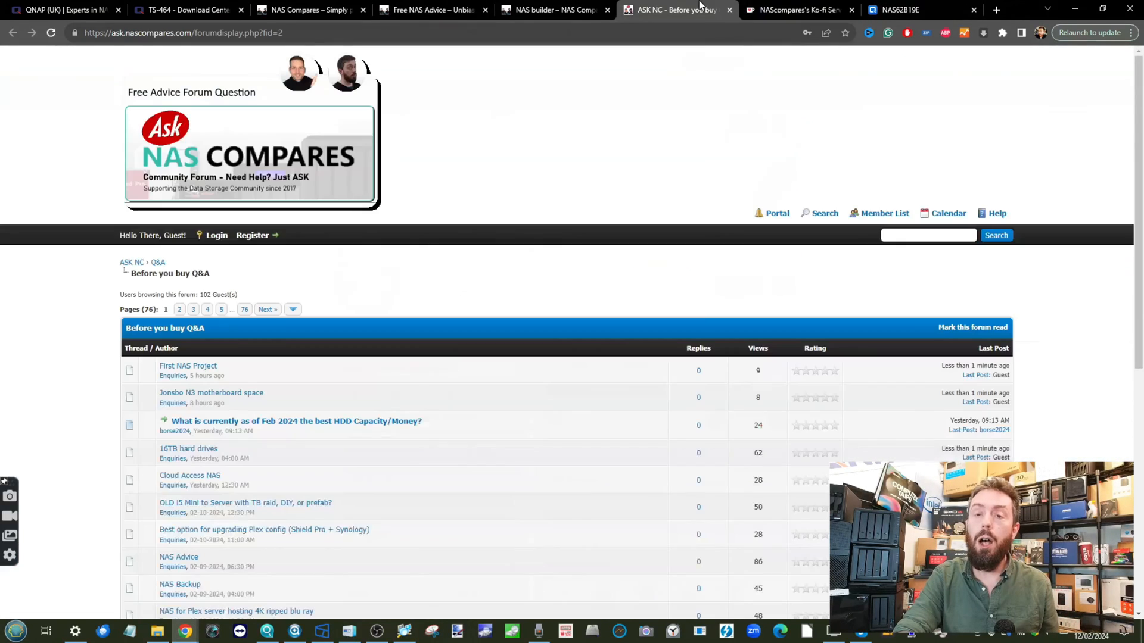
left_click(555, 9)
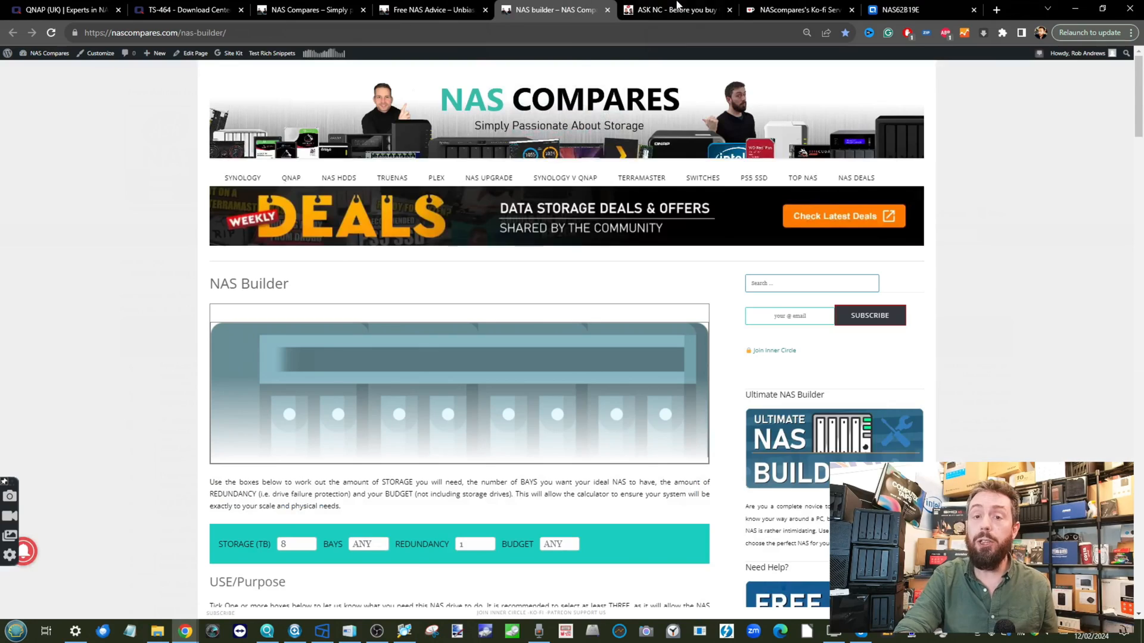
Examine the NAScompares membership tiers and their benefits on Ko-fi
left_click(798, 9)
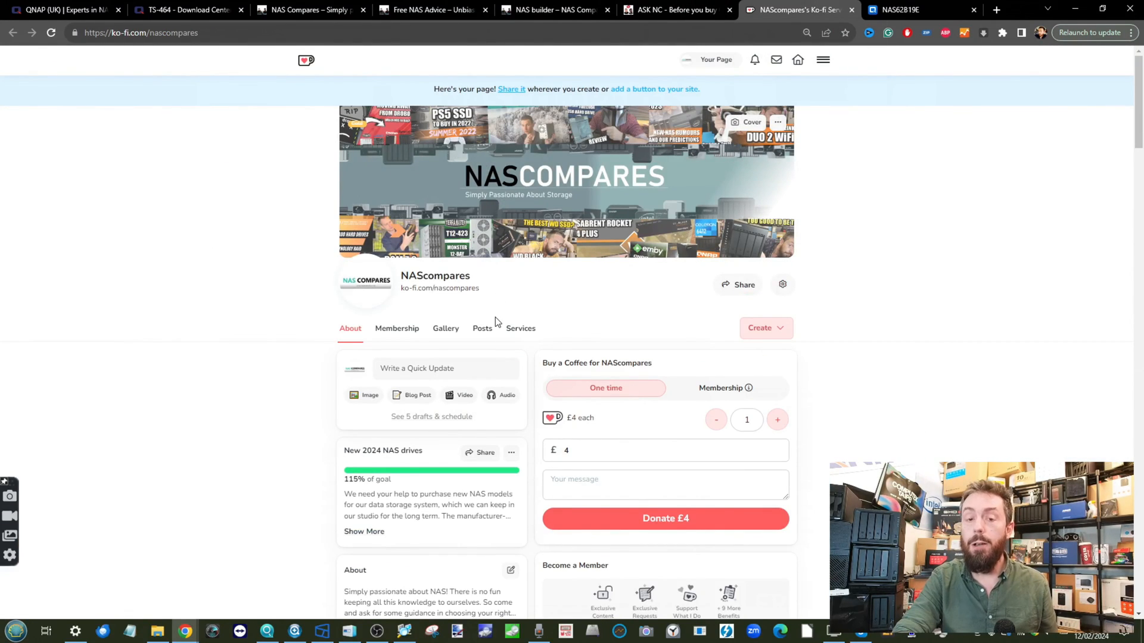
scroll(495, 317, "down", 1)
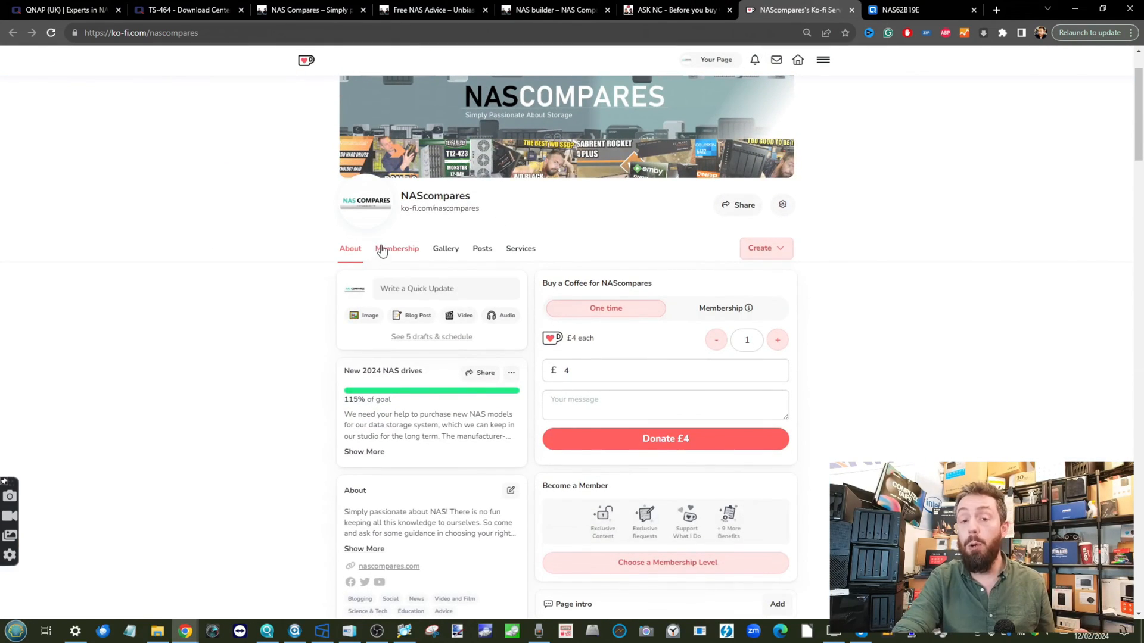
left_click(382, 251)
scroll(818, 388, "down", 5)
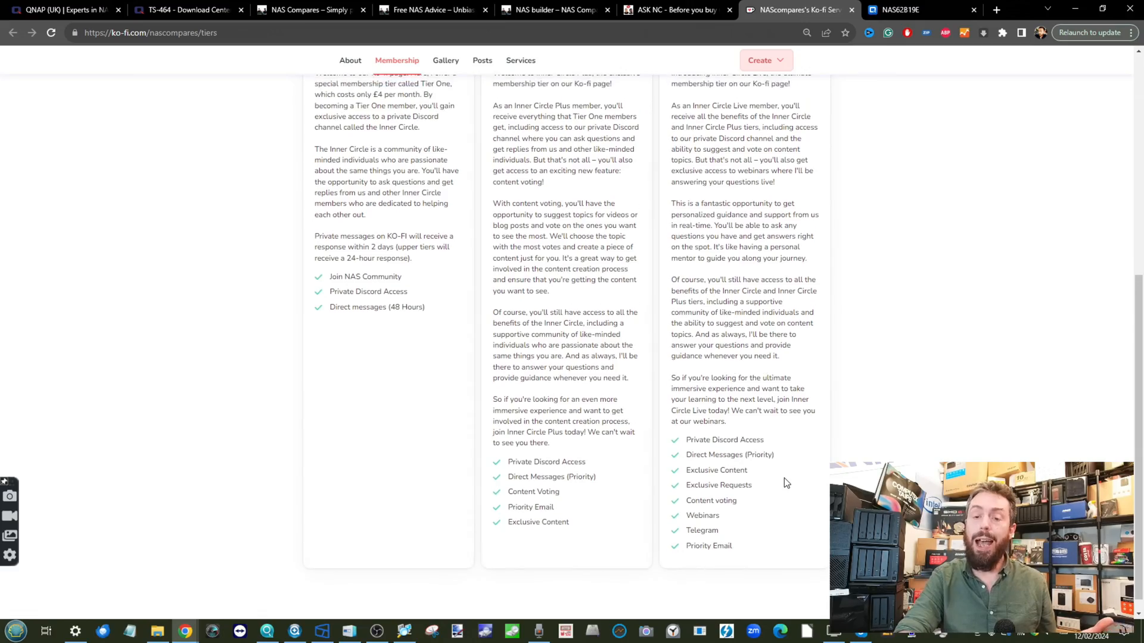
scroll(723, 478, "up", 4)
scroll(723, 479, "down", 4)
scroll(724, 479, "down", 4)
scroll(553, 361, "up", 4)
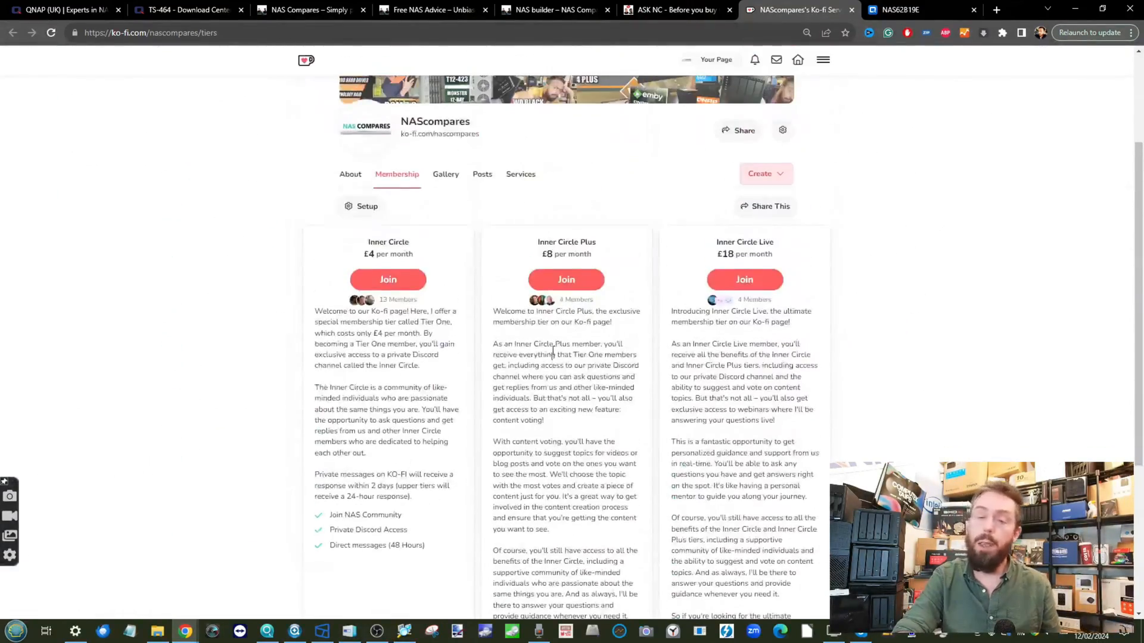
Read through the paid support services offered on the Ko-fi page, and return to the NAS desktop in QTS
left_click(521, 174)
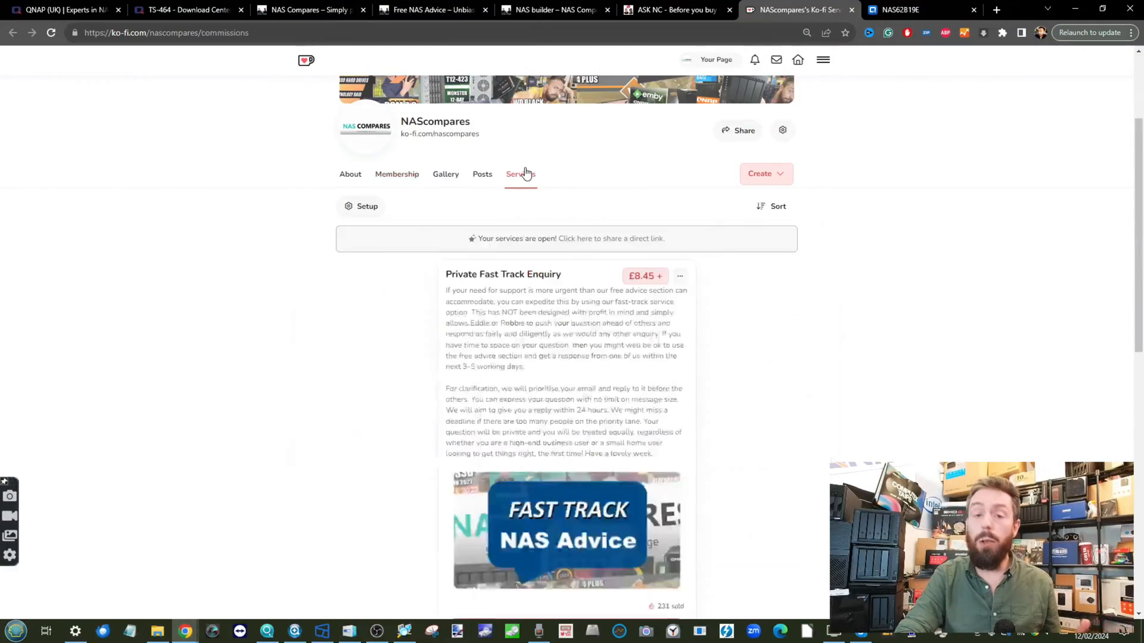
scroll(524, 173, "down", 8)
scroll(525, 166, "up", 5)
scroll(524, 167, "up", 3)
scroll(525, 167, "down", 5)
scroll(527, 172, "down", 6)
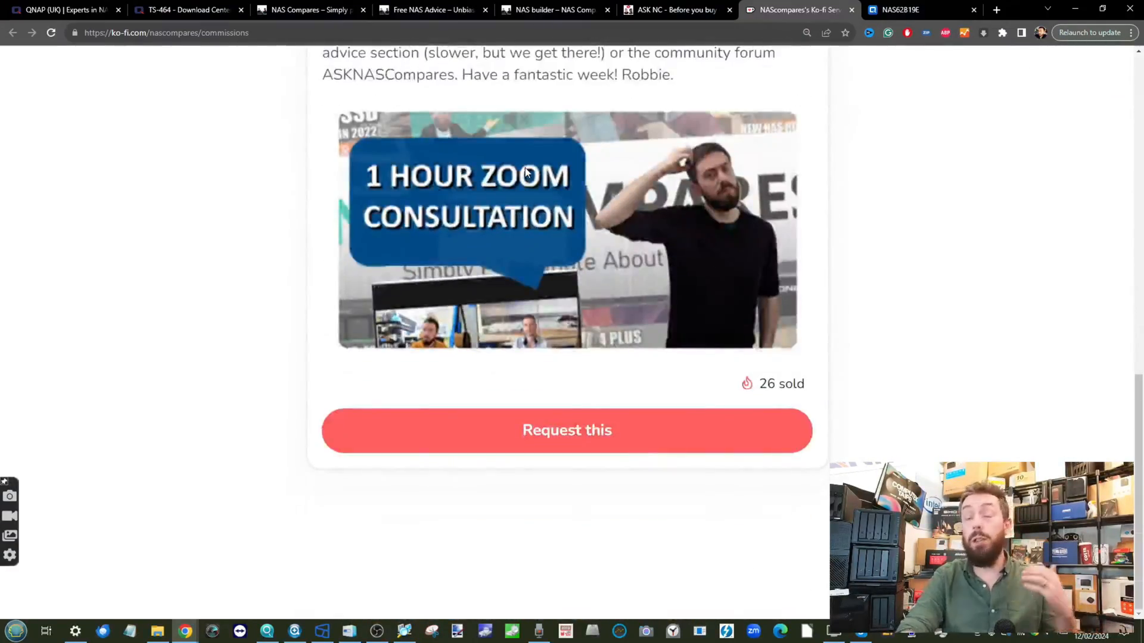
scroll(527, 173, "down", 2)
scroll(526, 173, "down", 4)
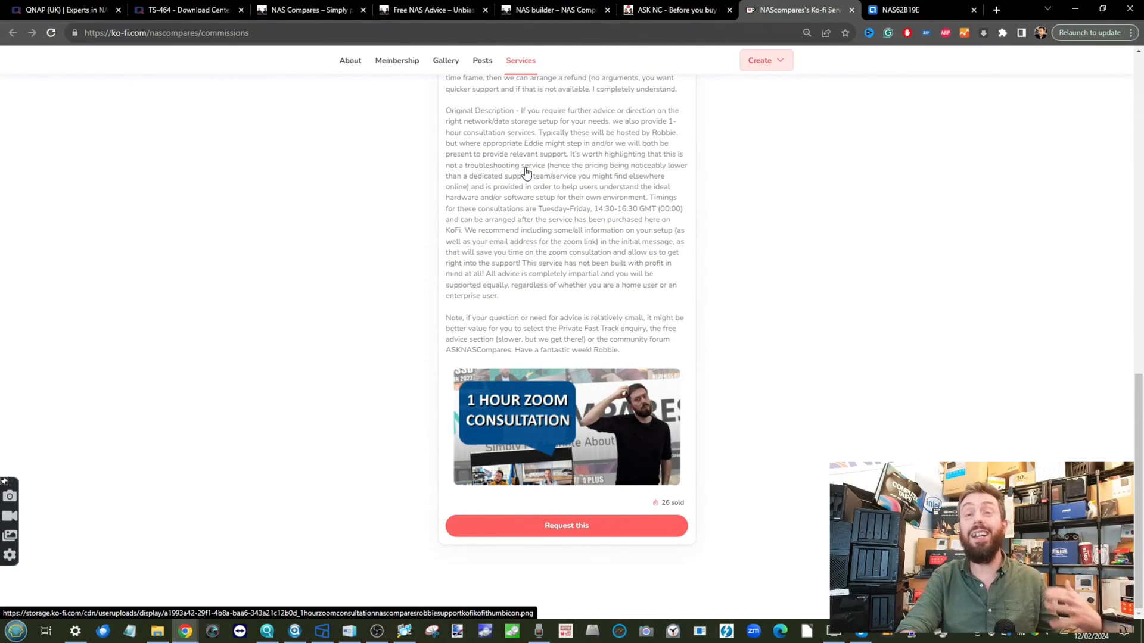
left_click(906, 10)
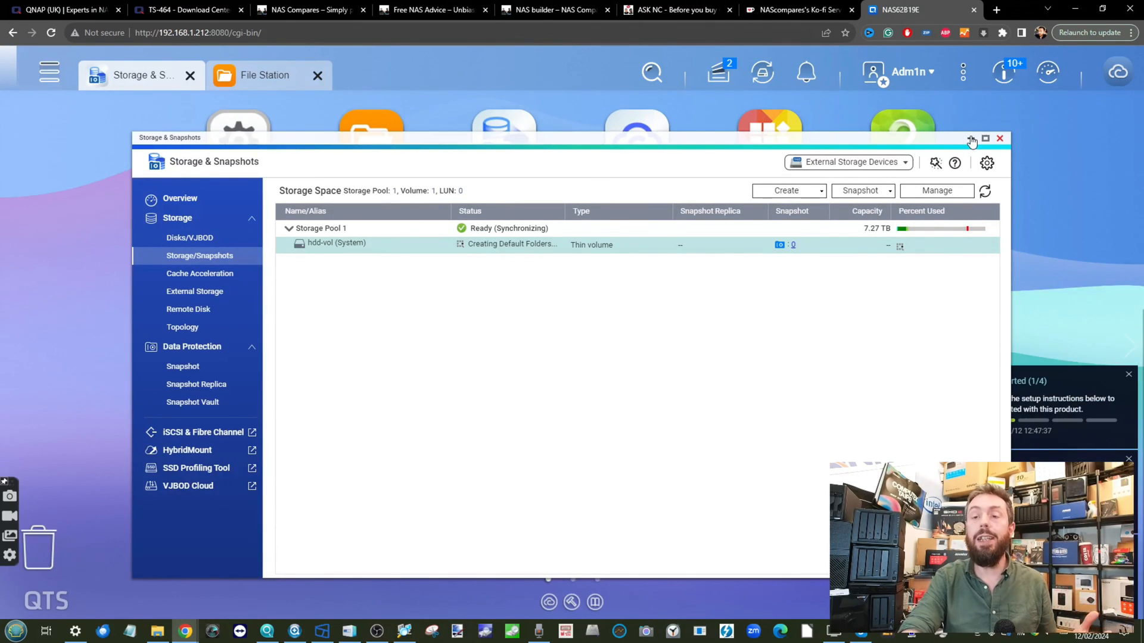